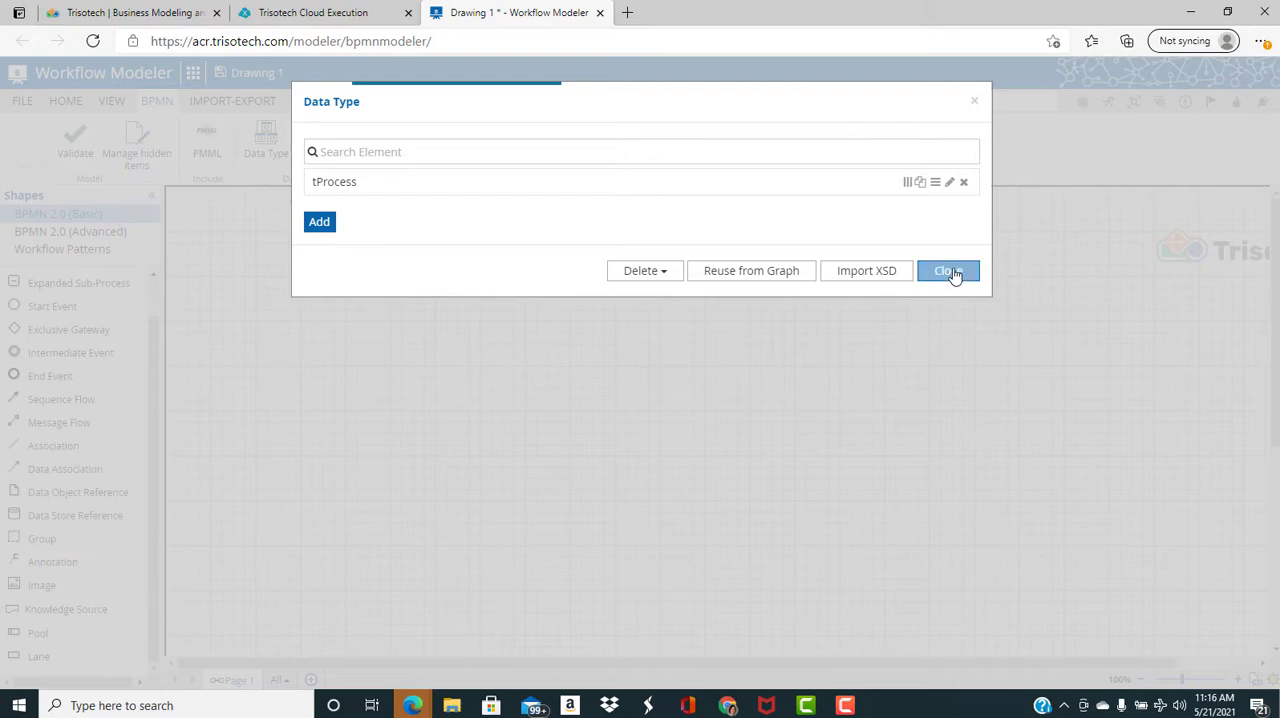
Close the data type list, place a start event on the canvas and append a connected User task
click(952, 271)
drag(50, 306, 376, 305)
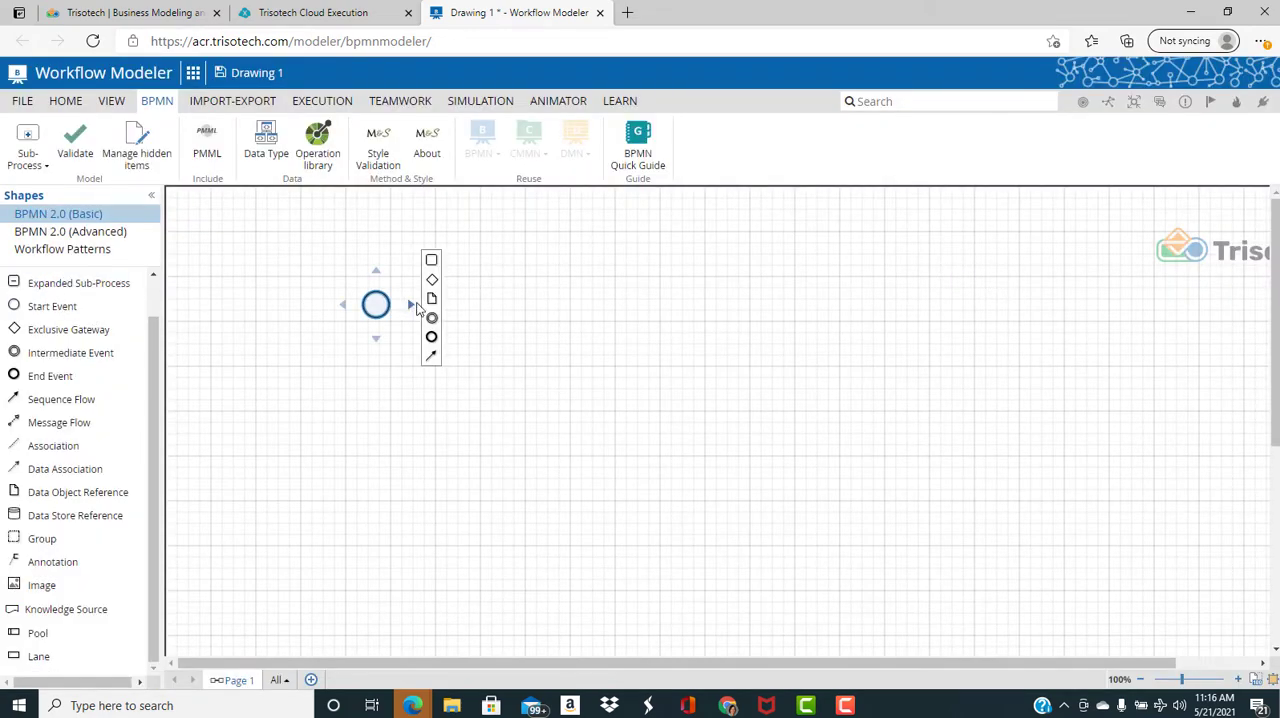
click(429, 260)
right_click(460, 300)
mouse_move(525, 346)
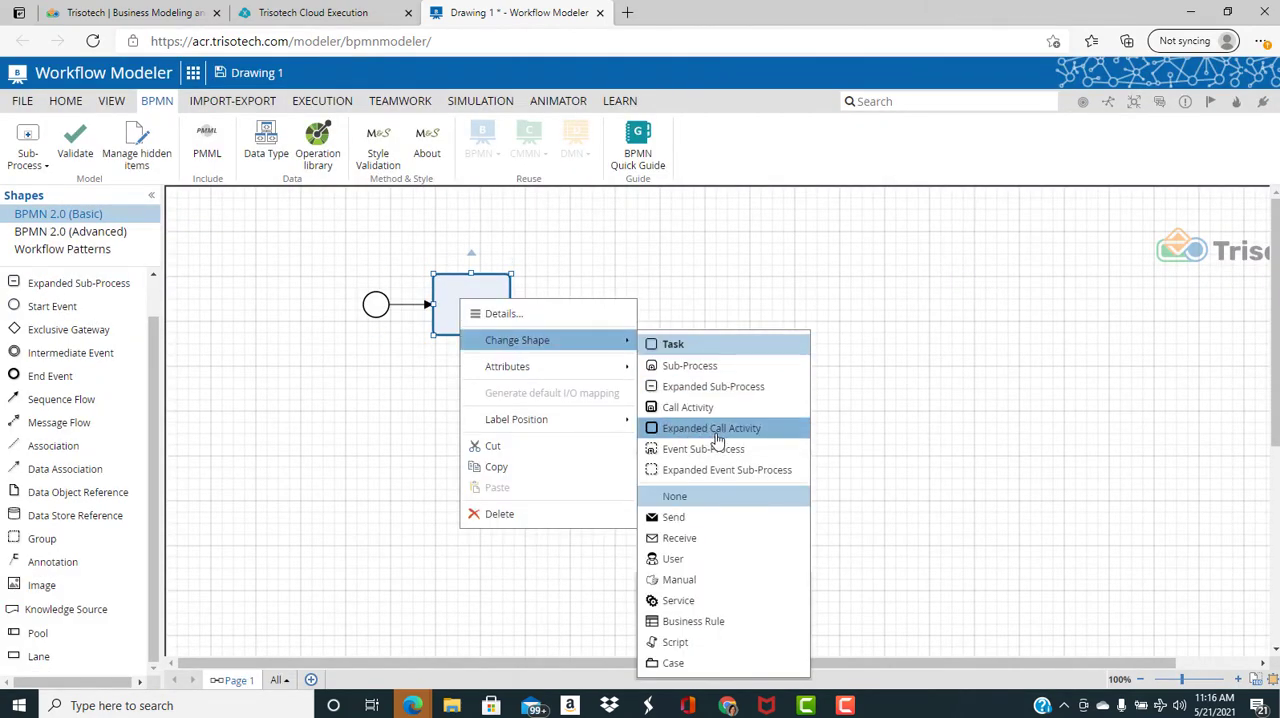
click(702, 556)
Name the new user task Input
double_click(499, 307)
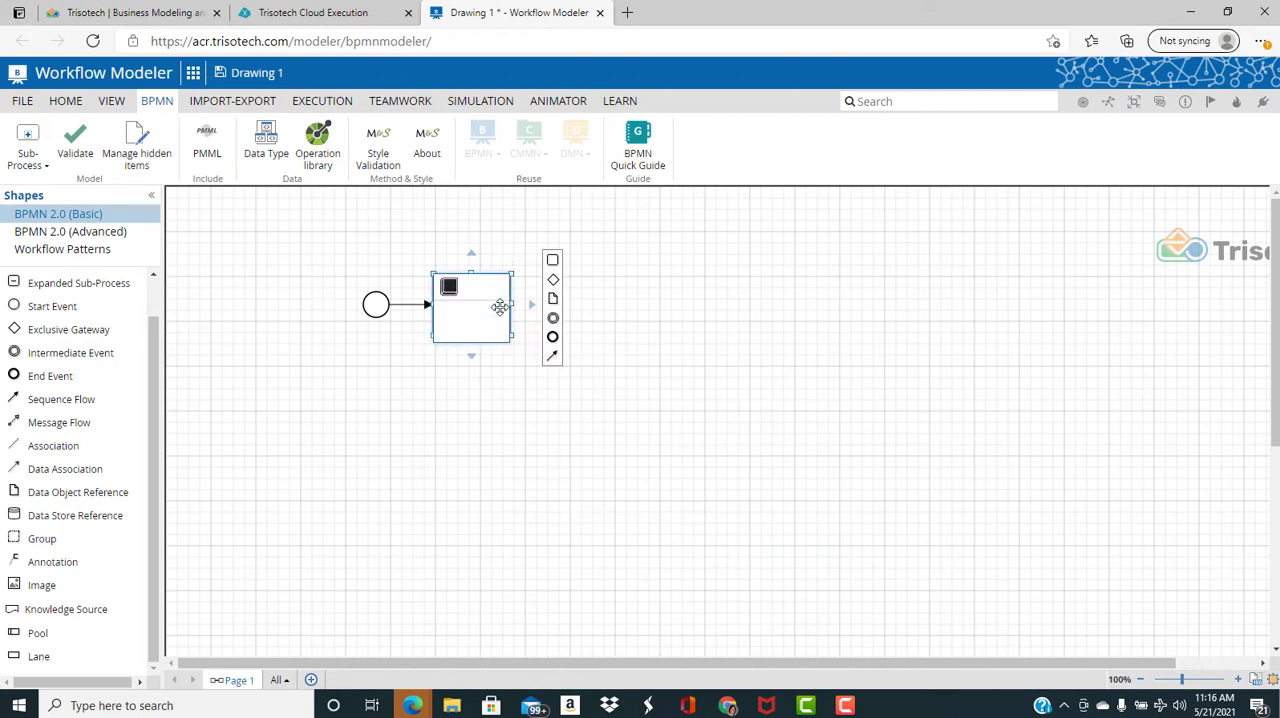
text(Input)
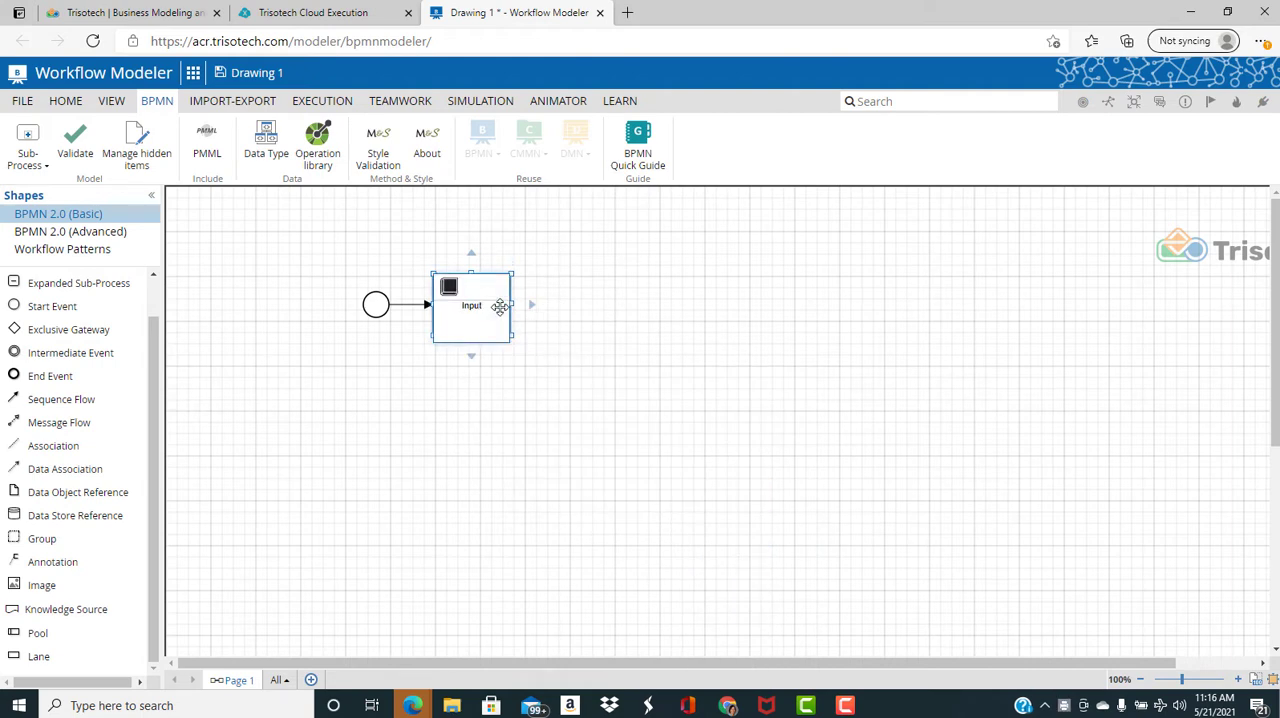
click(571, 346)
Append a data object below the Input task as its output and name it Process Data
click(476, 298)
click(463, 381)
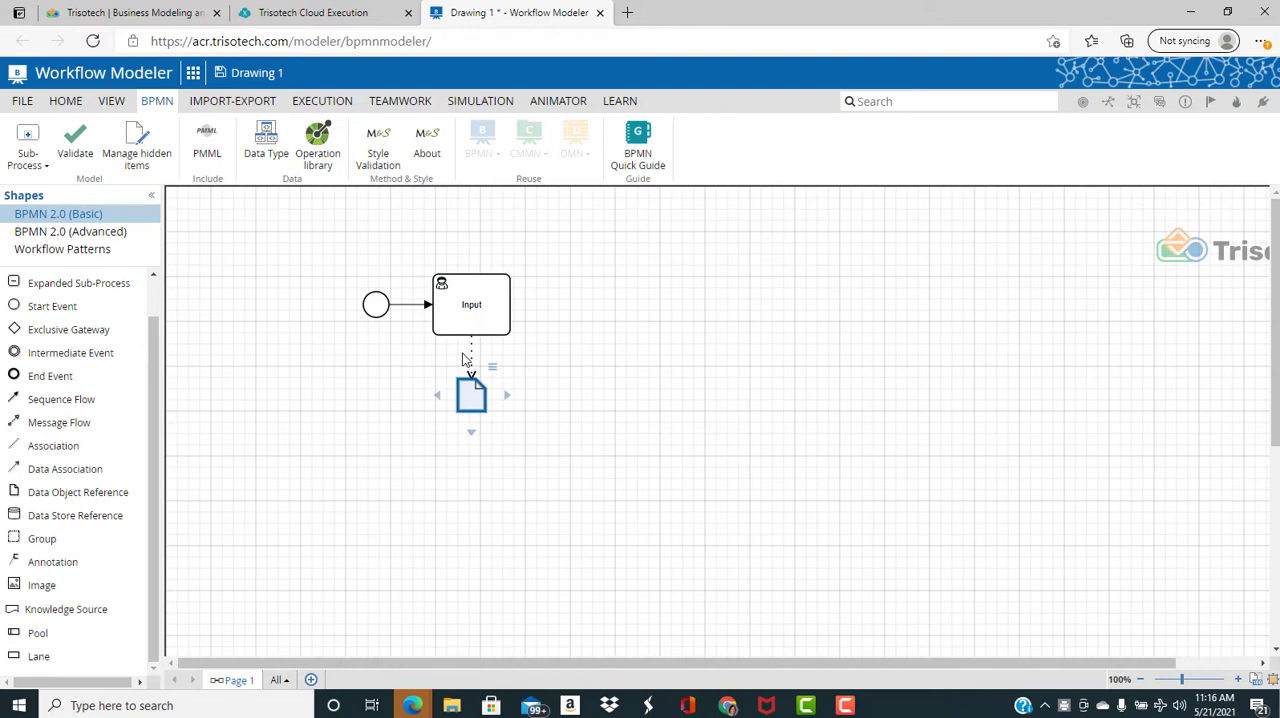
double_click(472, 401)
text(P)
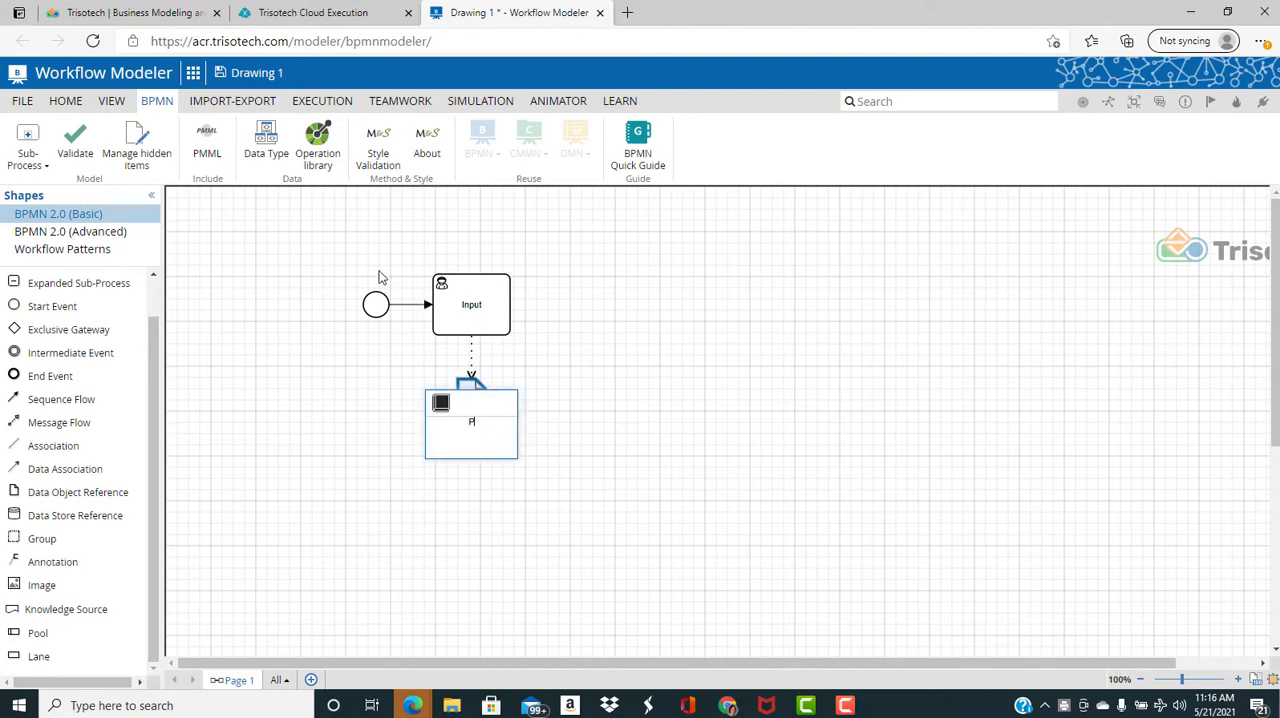
text(rocess Data)
click(578, 438)
Assign the existing type tProcess as the data type of the Process Data object
click(469, 399)
right_click(469, 399)
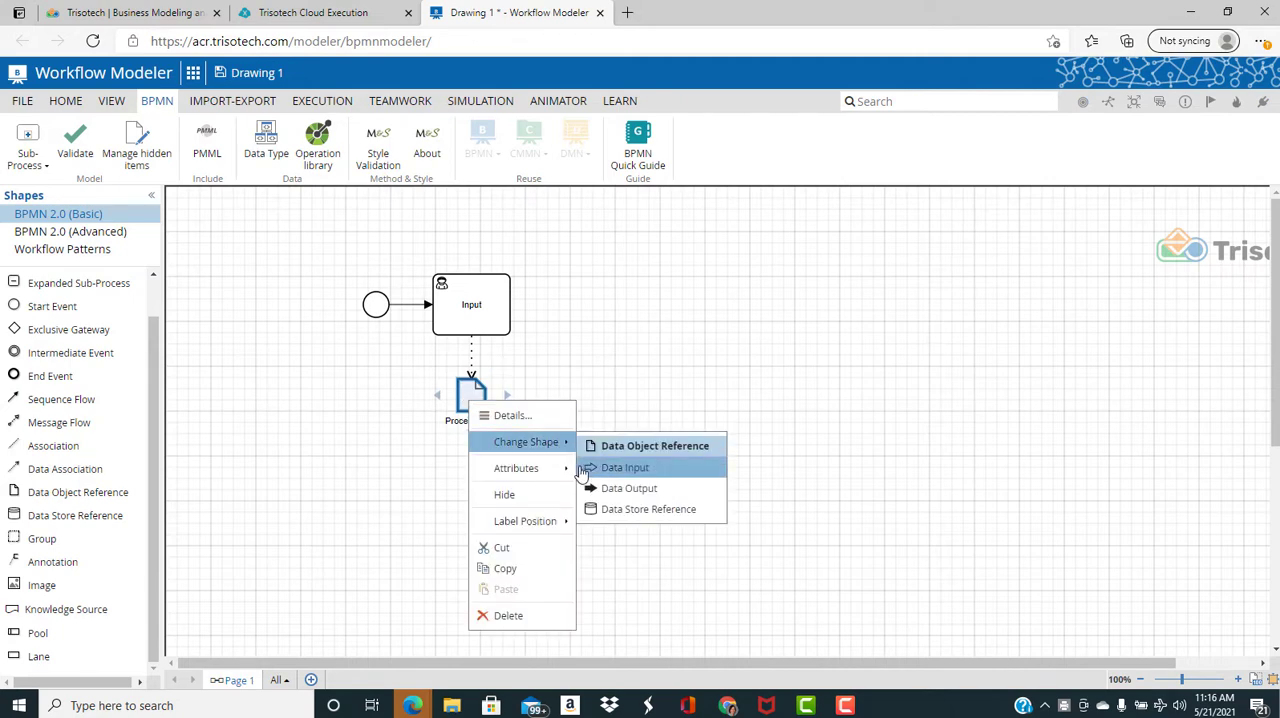
mouse_move(555, 466)
click(620, 519)
click(845, 176)
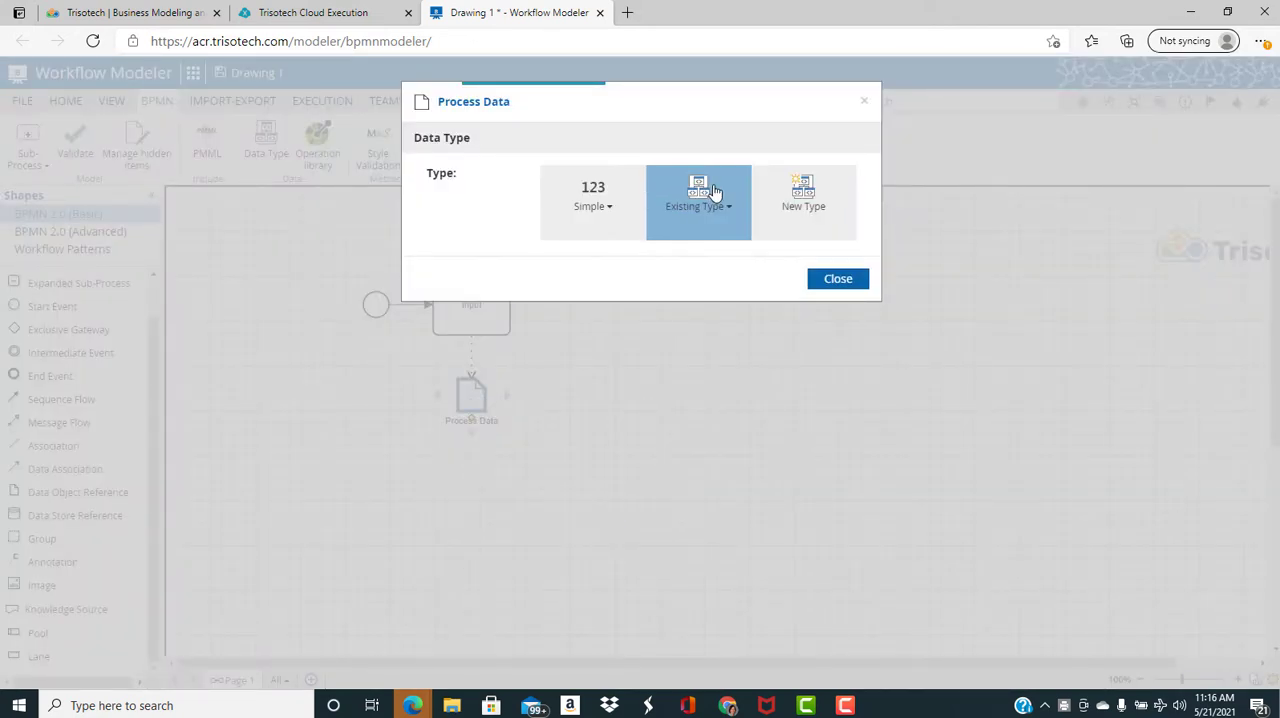
click(712, 198)
click(714, 251)
click(834, 224)
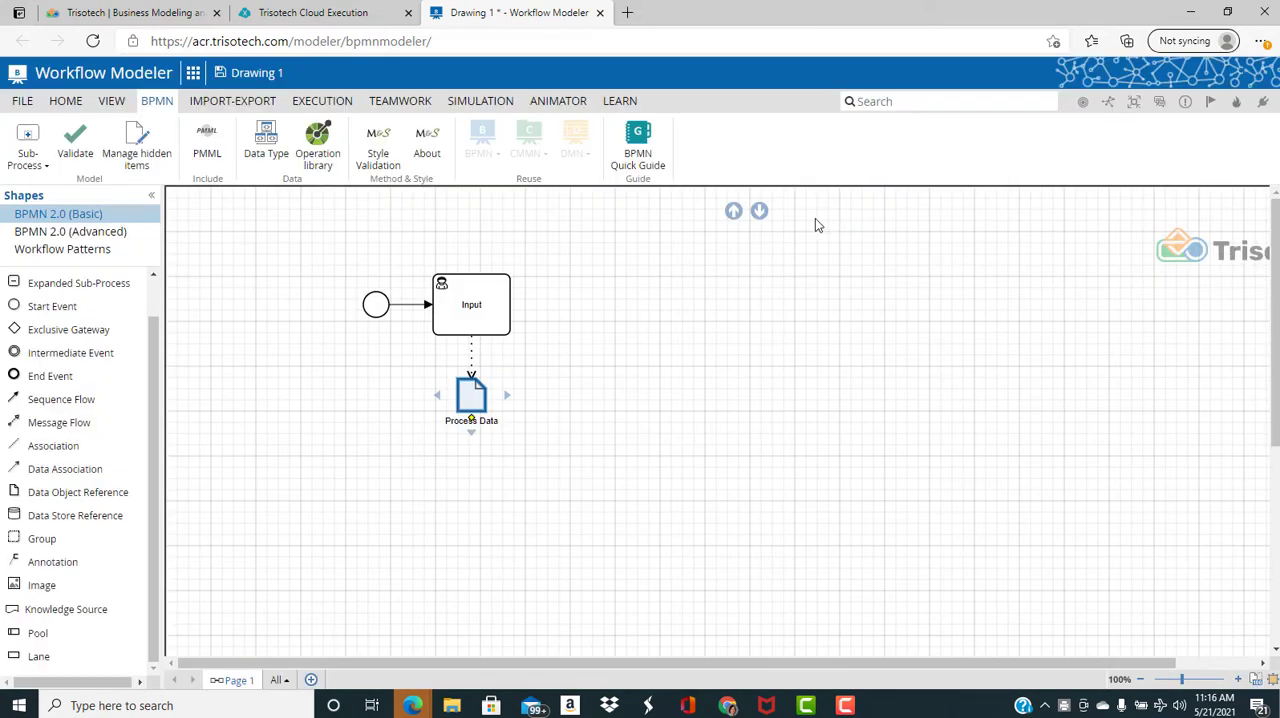
In the Input task's output data mapping, map Process Data with the literal expression Process Data
click(488, 302)
right_click(482, 292)
mouse_move(560, 356)
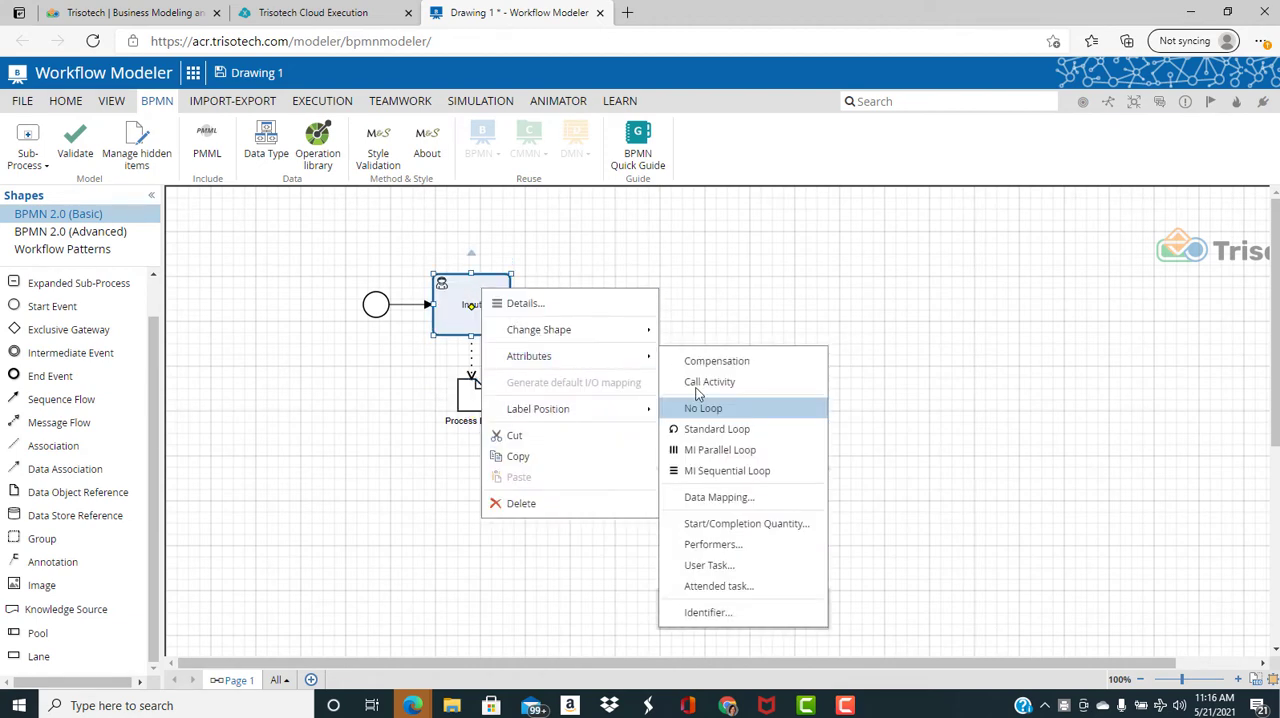
click(712, 495)
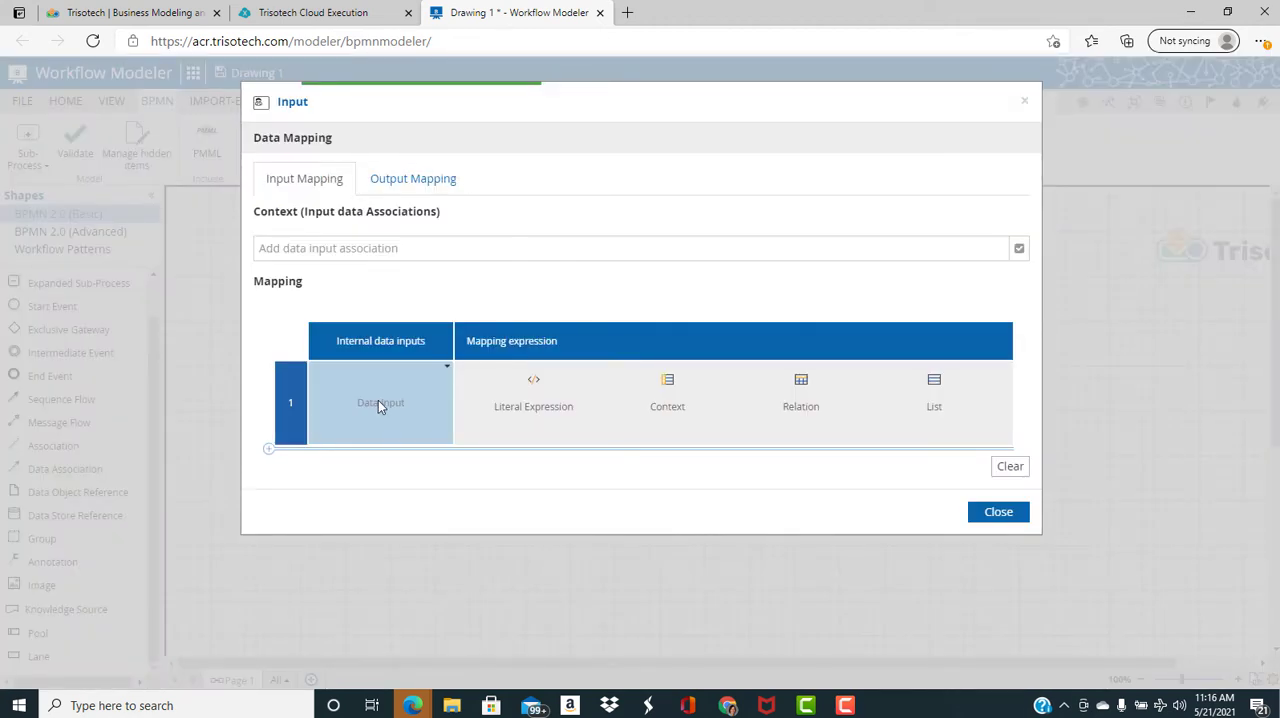
click(414, 178)
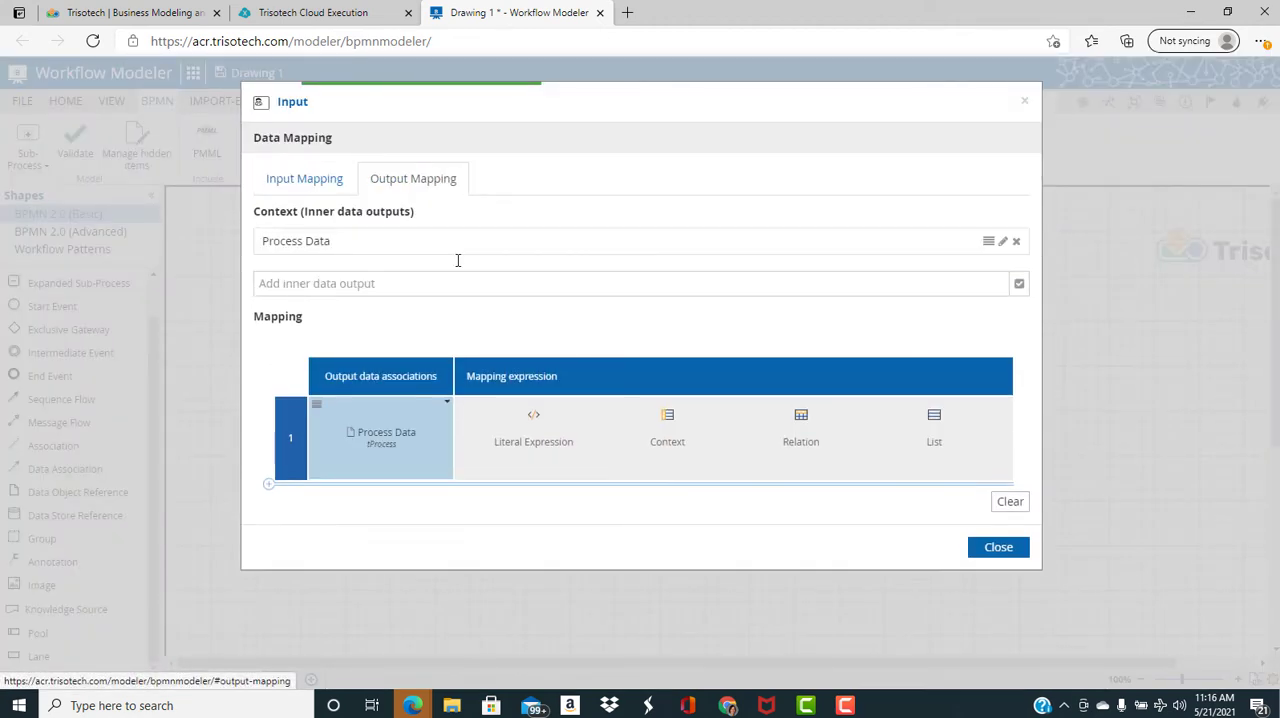
click(519, 415)
text(p)
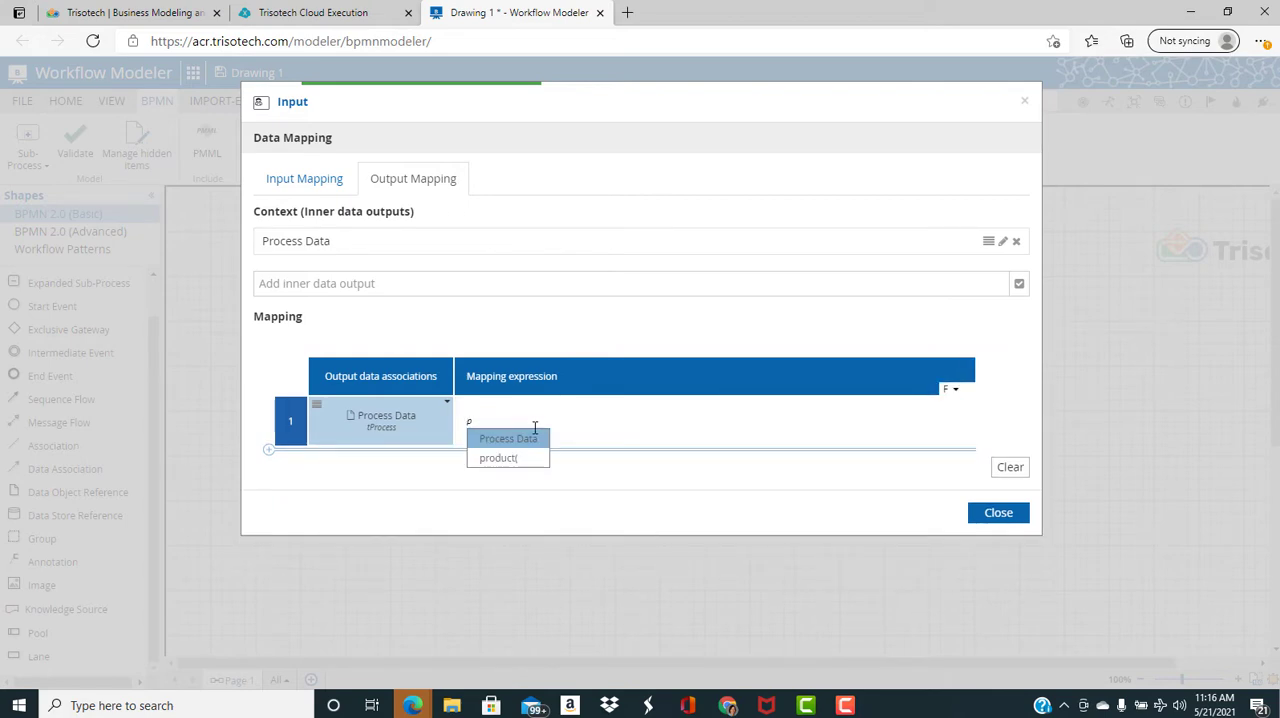
click(534, 437)
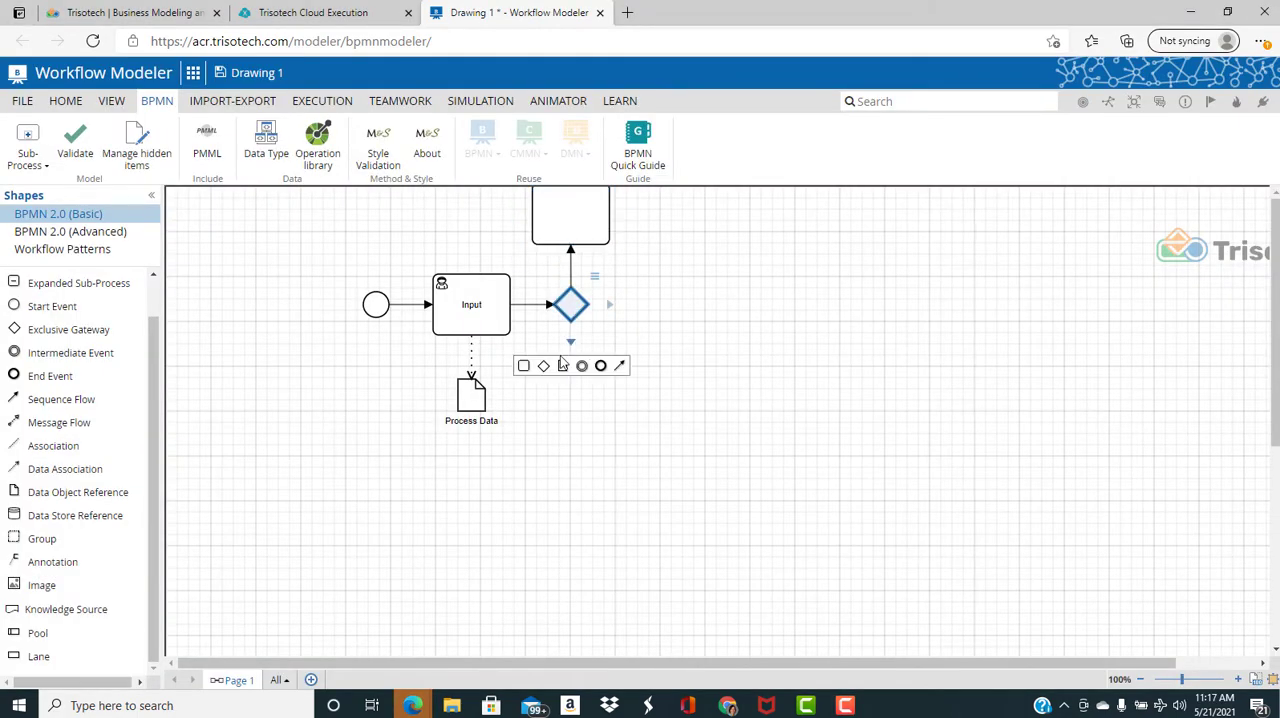
Arrange the branch tasks to the right of the gateway and name the lower one Path B
drag(587, 273, 648, 283)
drag(575, 430, 680, 430)
double_click(680, 430)
text(Path B)
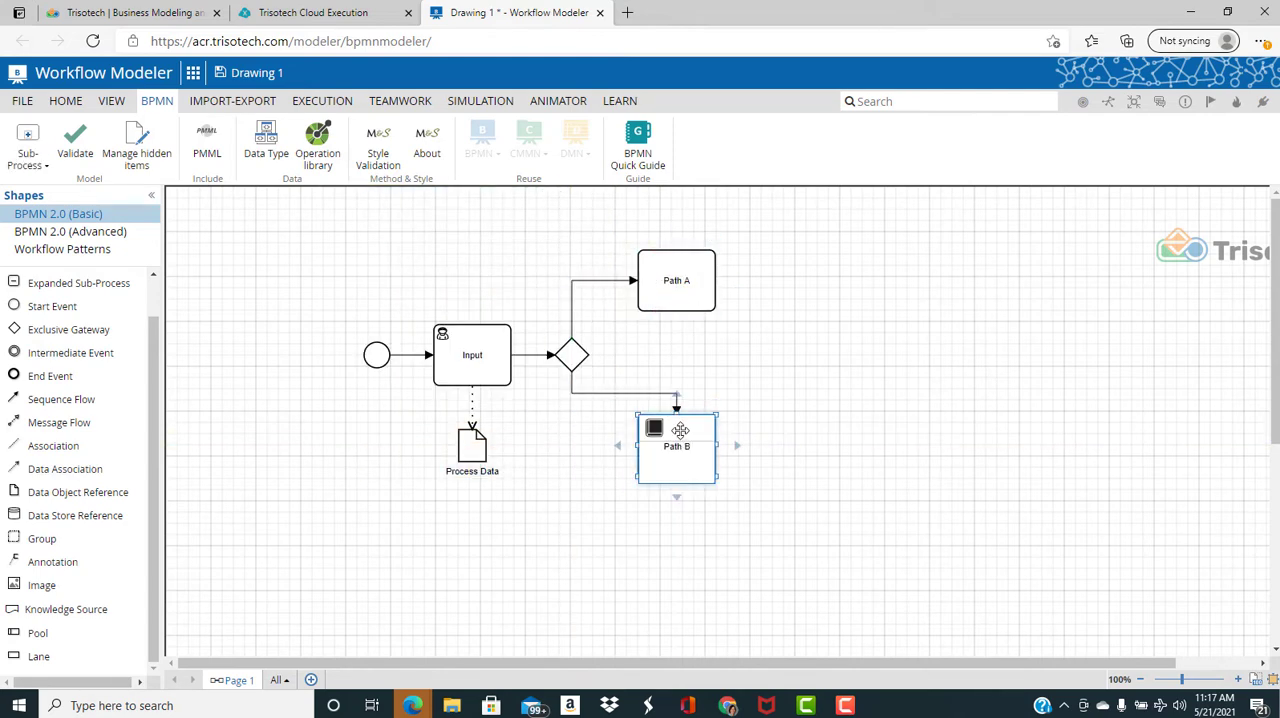
Reroute the sequence flow from the gateway so it enters Path B on its left side
drag(629, 393, 629, 458)
click(627, 453)
drag(677, 417, 641, 447)
Append a merging exclusive gateway to Path A and move it level with the first gateway
click(706, 289)
click(758, 283)
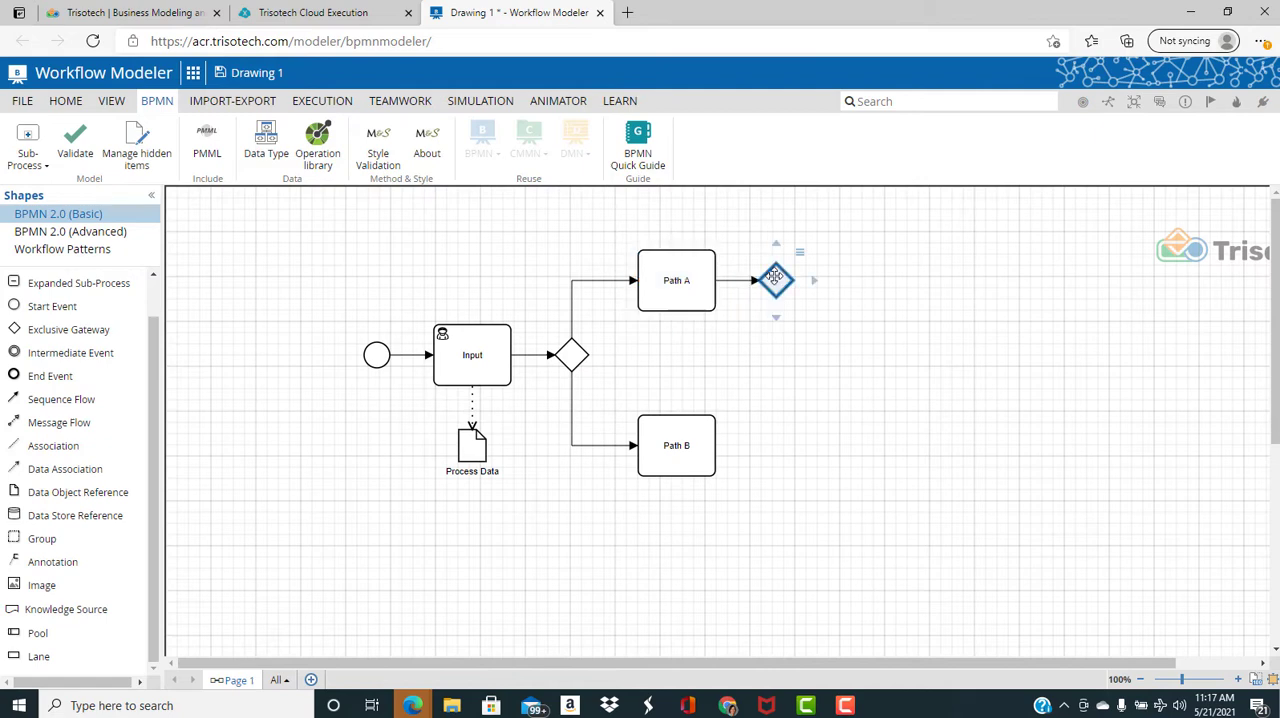
drag(777, 281, 835, 336)
click(766, 317)
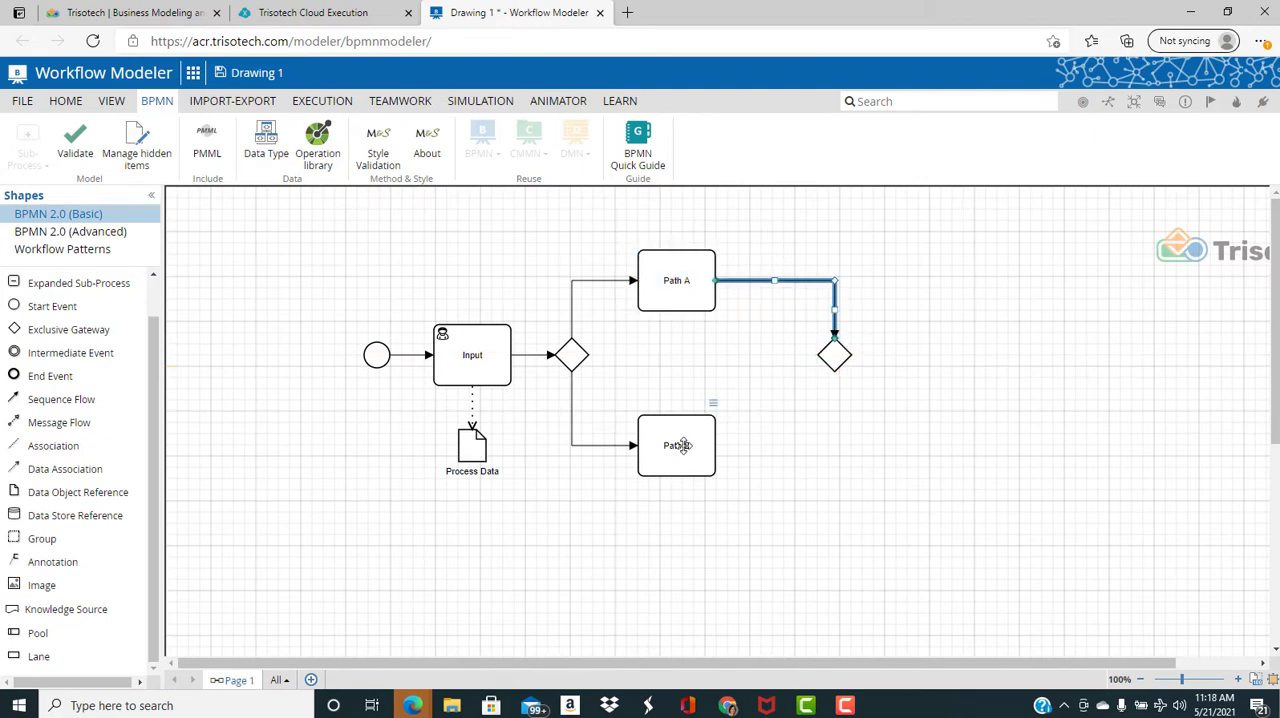
Connect Path B to the merging gateway and append an end event after the gateway
drag(726, 445, 835, 375)
click(858, 326)
click(893, 355)
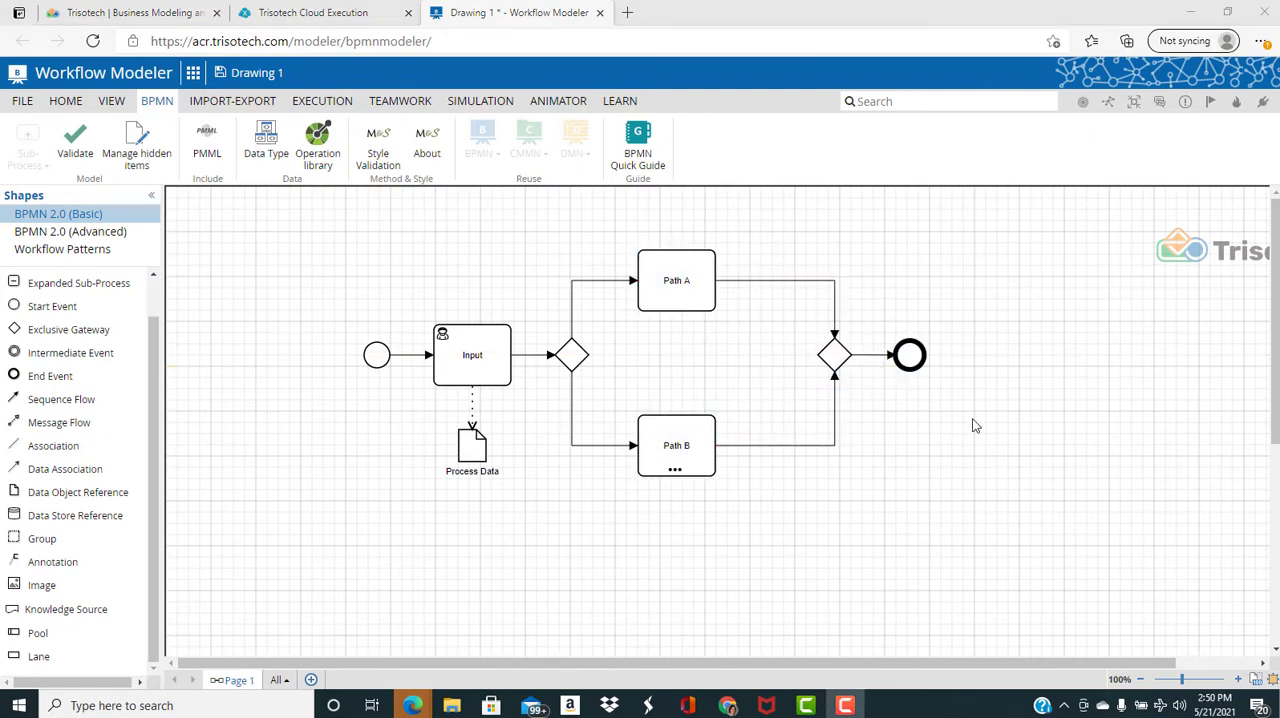
Give the sequence flow to Path A a condition expression based on Process Data.Path
click(590, 289)
right_click(588, 285)
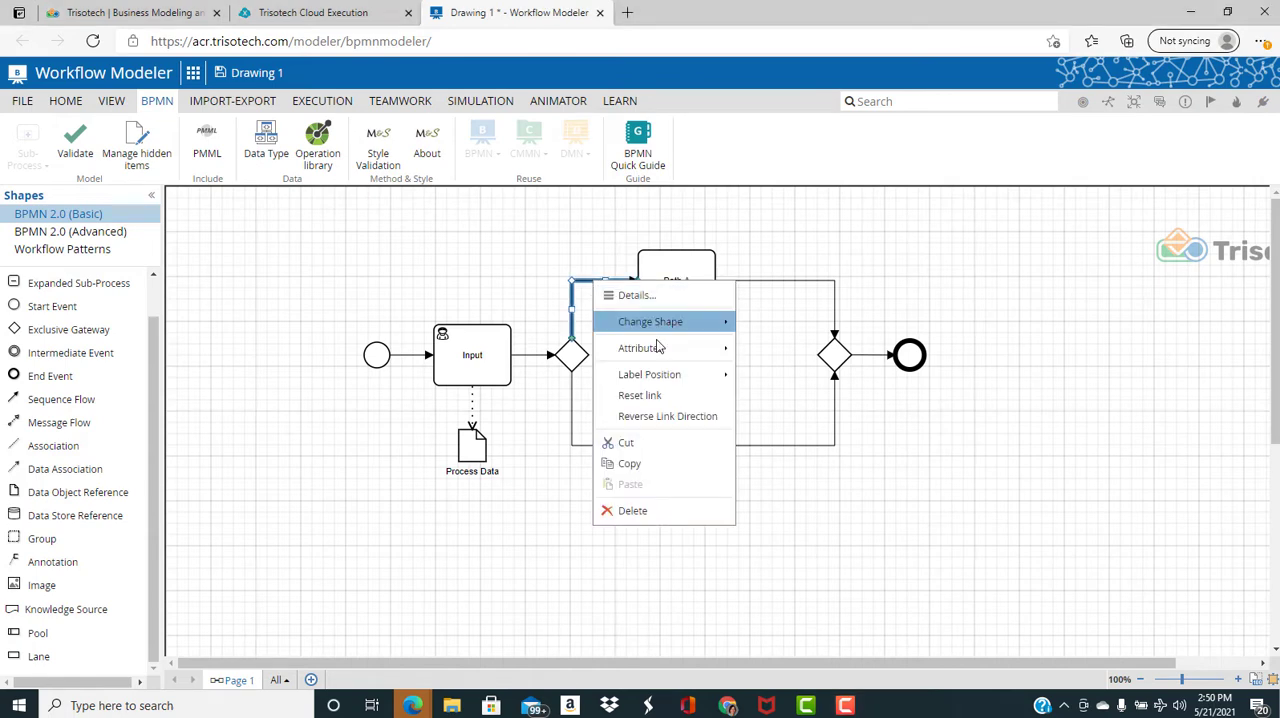
mouse_move(662, 347)
click(786, 380)
click(620, 219)
text(P)
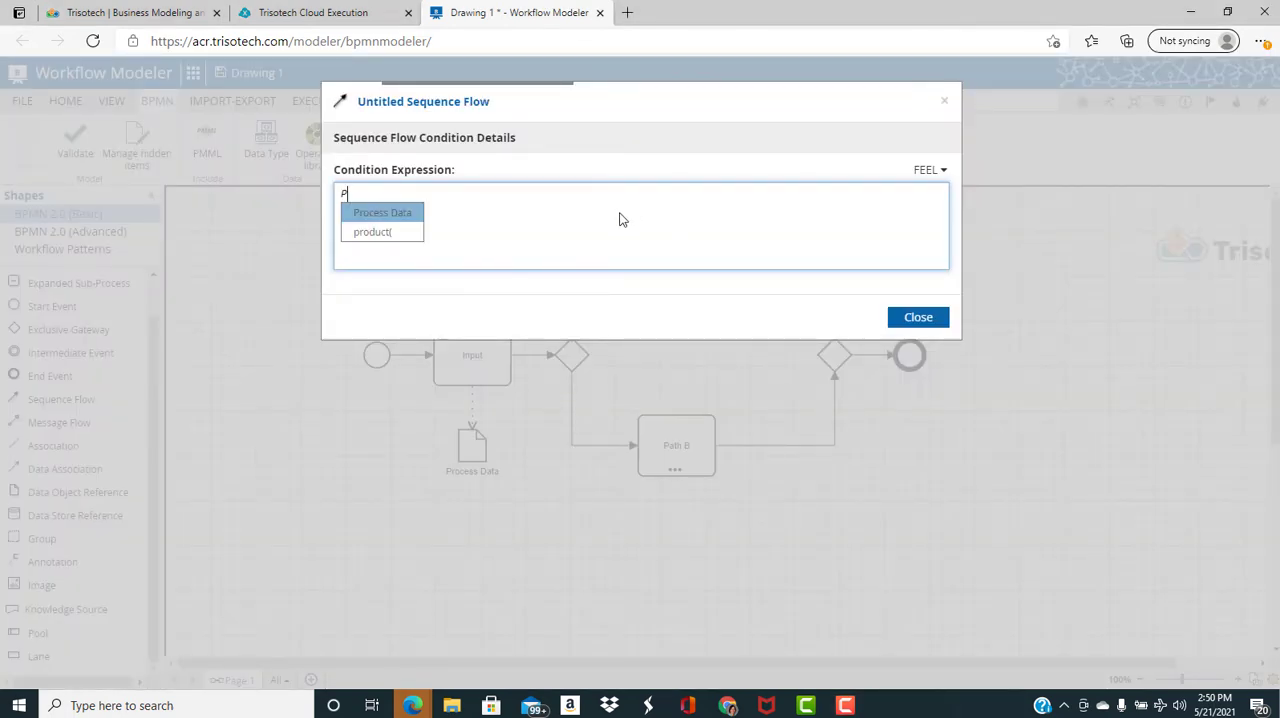
key(Return)
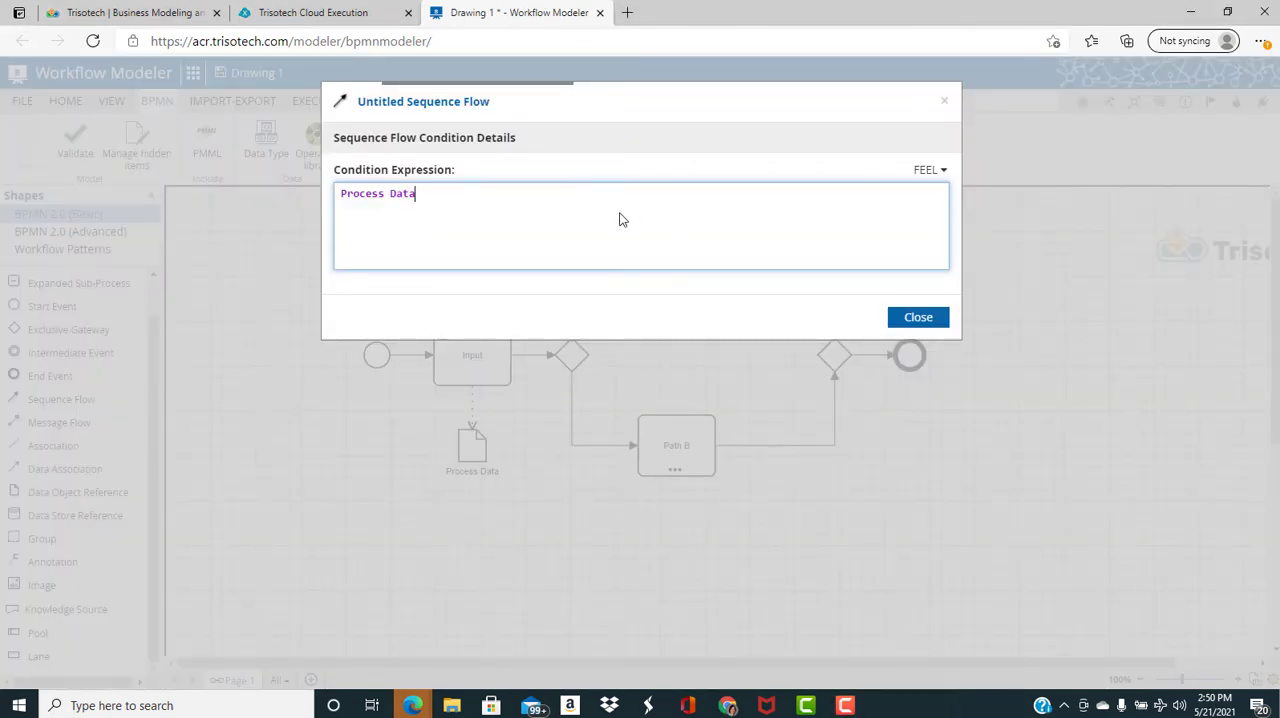
text(.P)
key(Return)
click(906, 317)
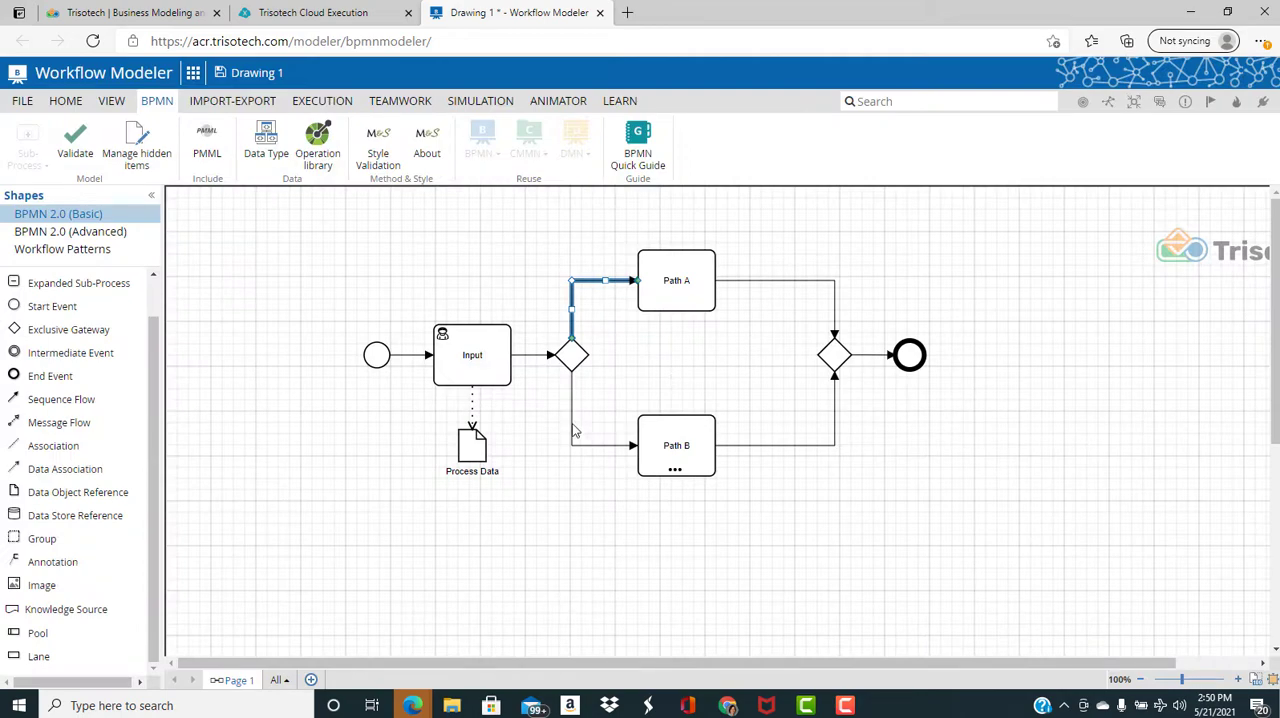
Give the sequence flow to Path B a condition expression based on a Process Data attribute
right_click(573, 425)
click(612, 434)
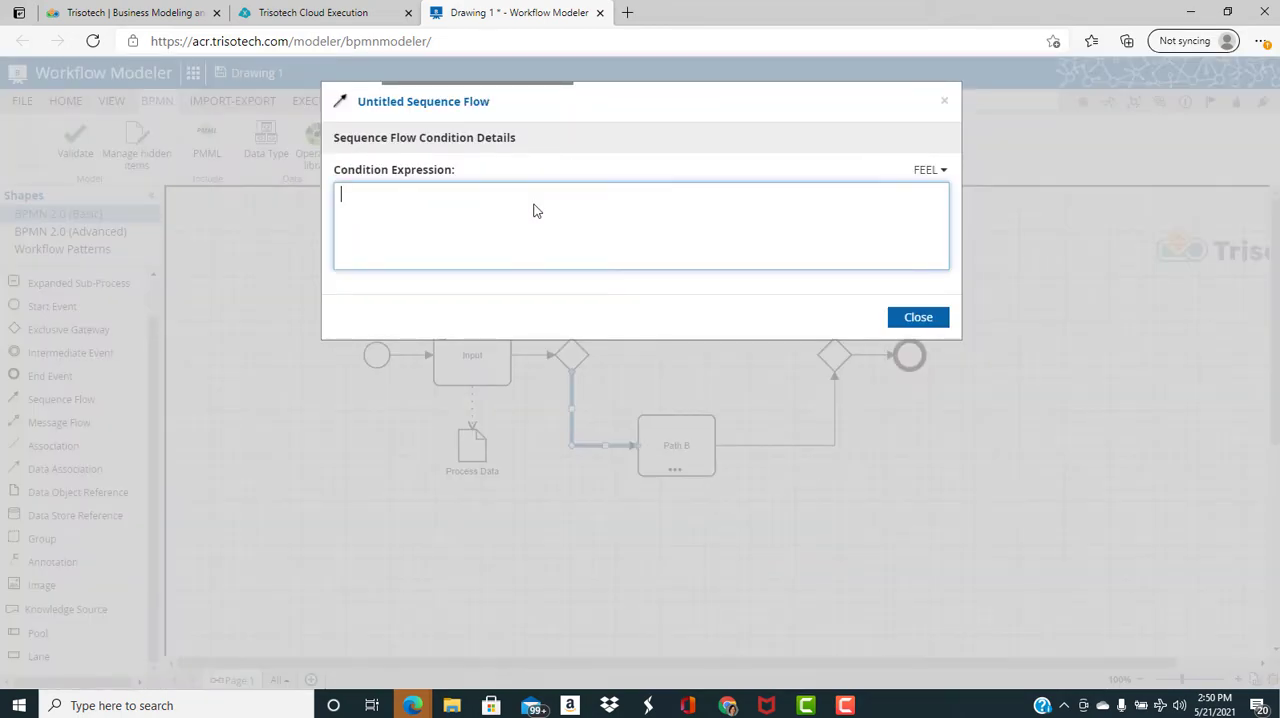
text(P)
key(Return)
text(.)
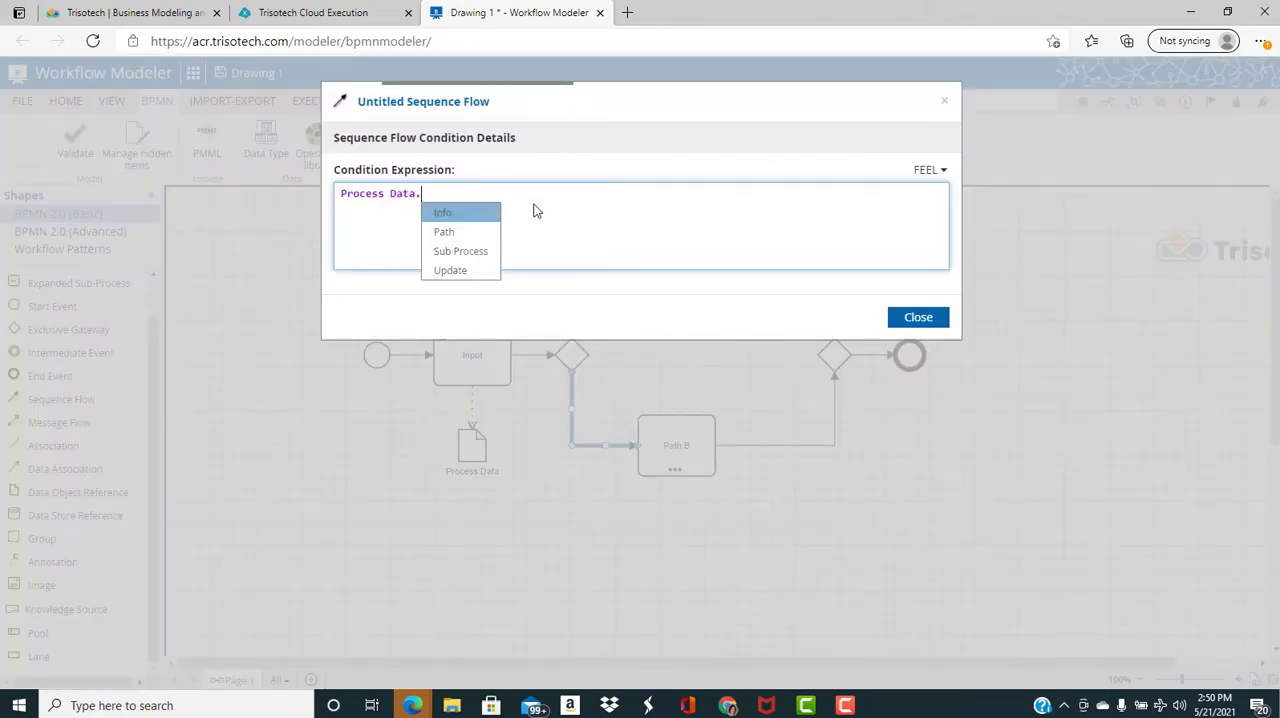
key(Return)
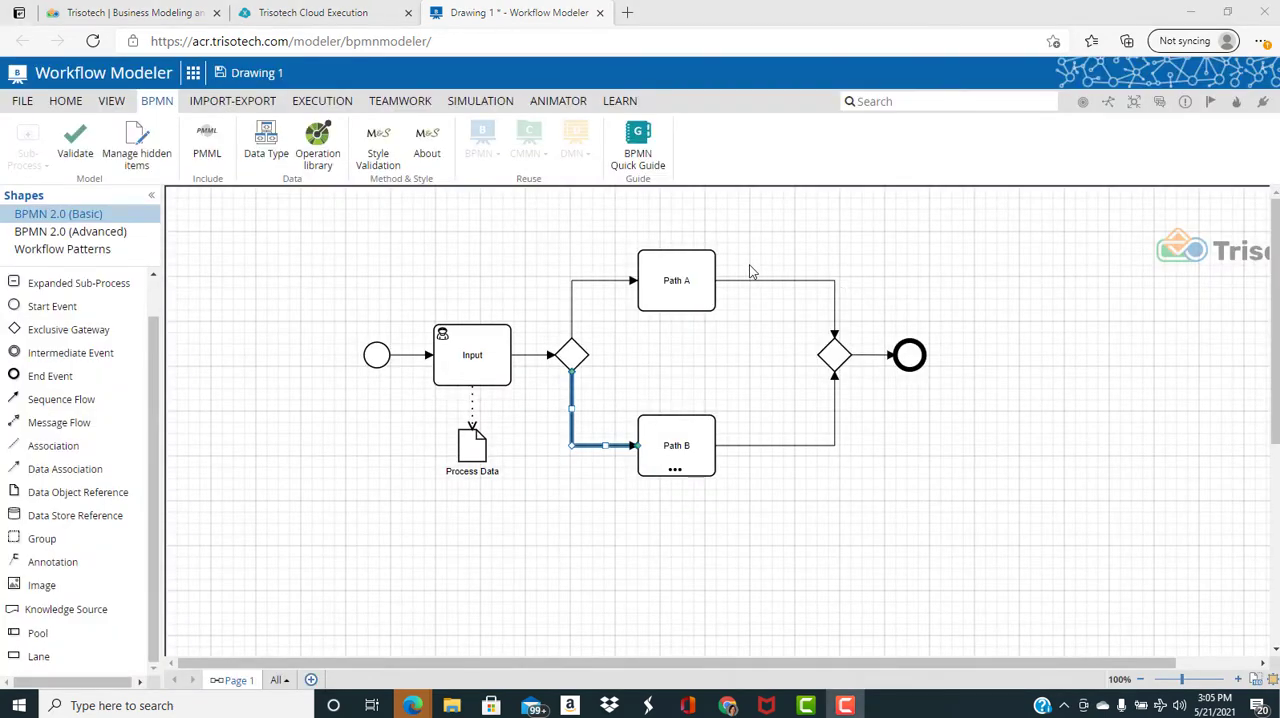
Connect the Process Data object to Path A and map the task's data input with the expression Process Data
click(472, 445)
drag(512, 450, 678, 288)
click(677, 282)
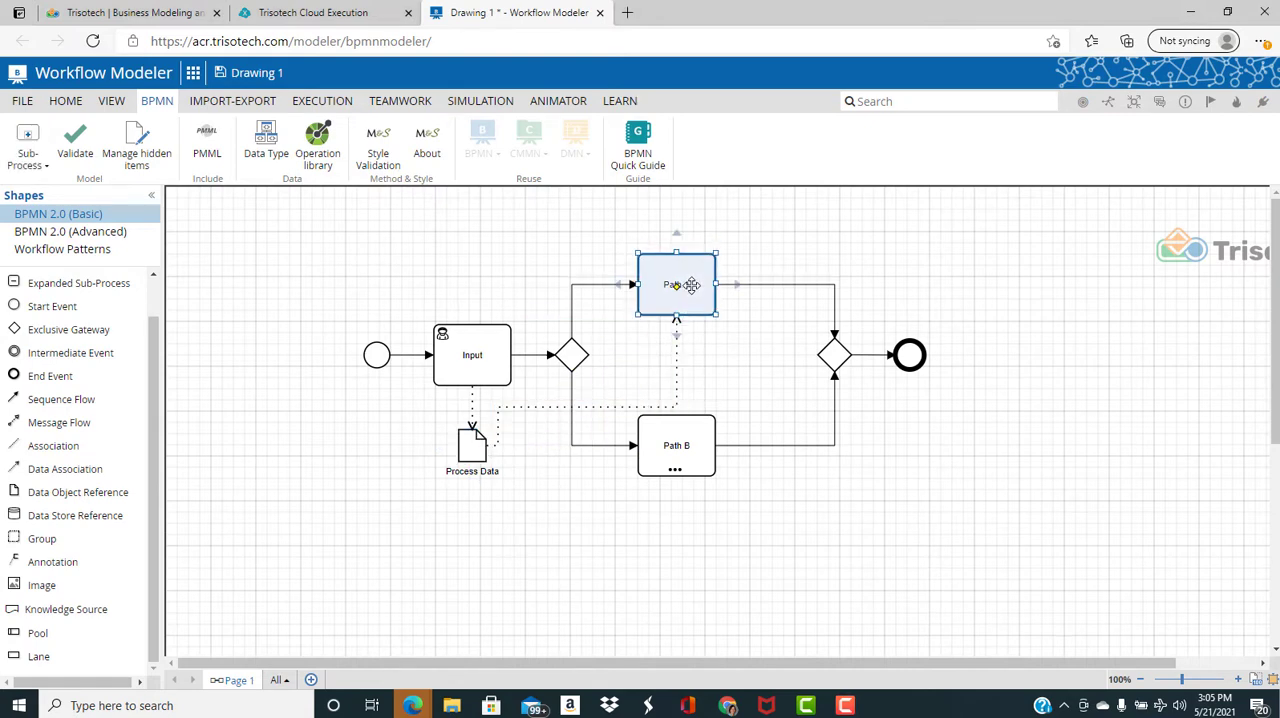
right_click(690, 286)
mouse_move(845, 362)
click(930, 494)
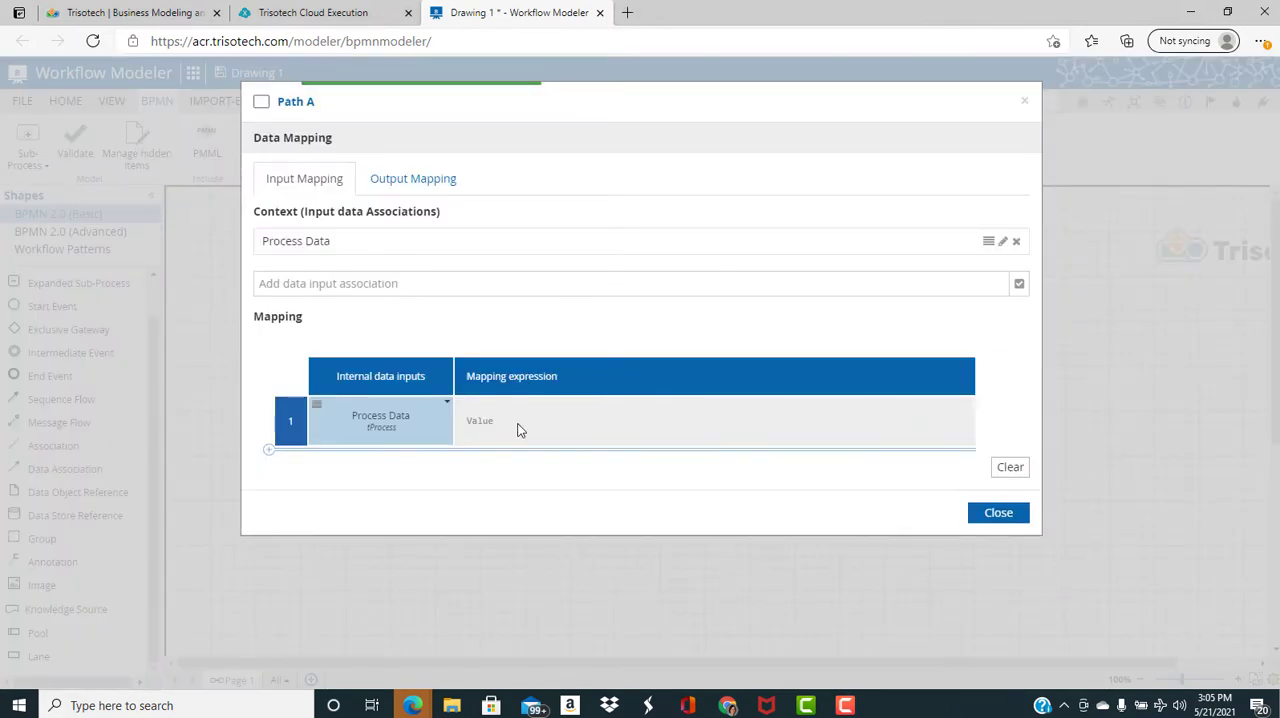
text(Process Data)
key(Return)
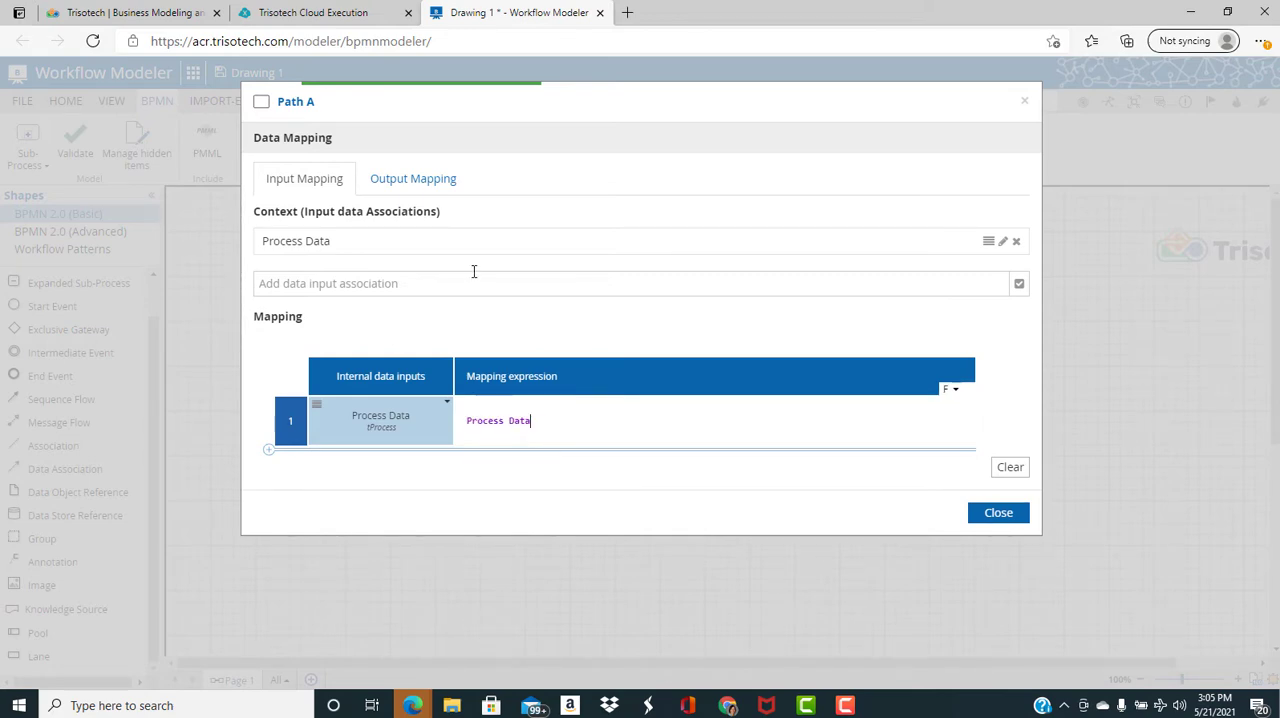
Add an output named Output Process Data to Path A's output mapping
click(436, 177)
click(383, 414)
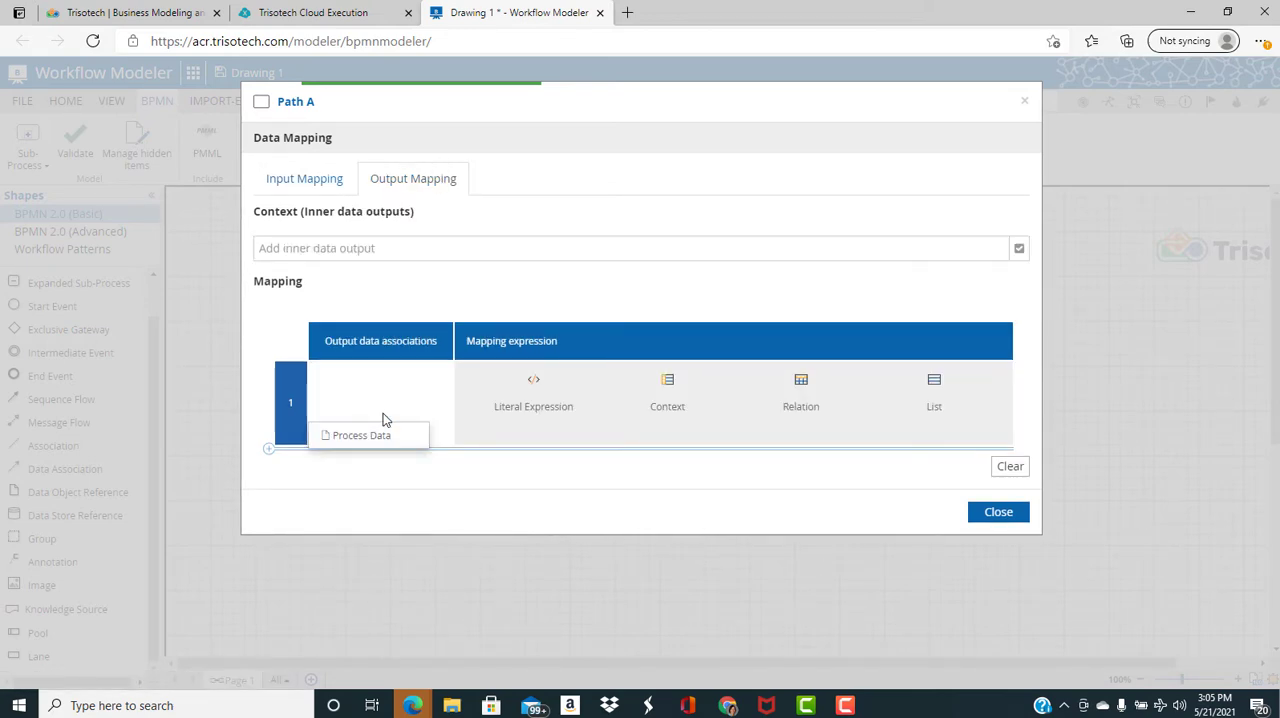
text(Output Process)
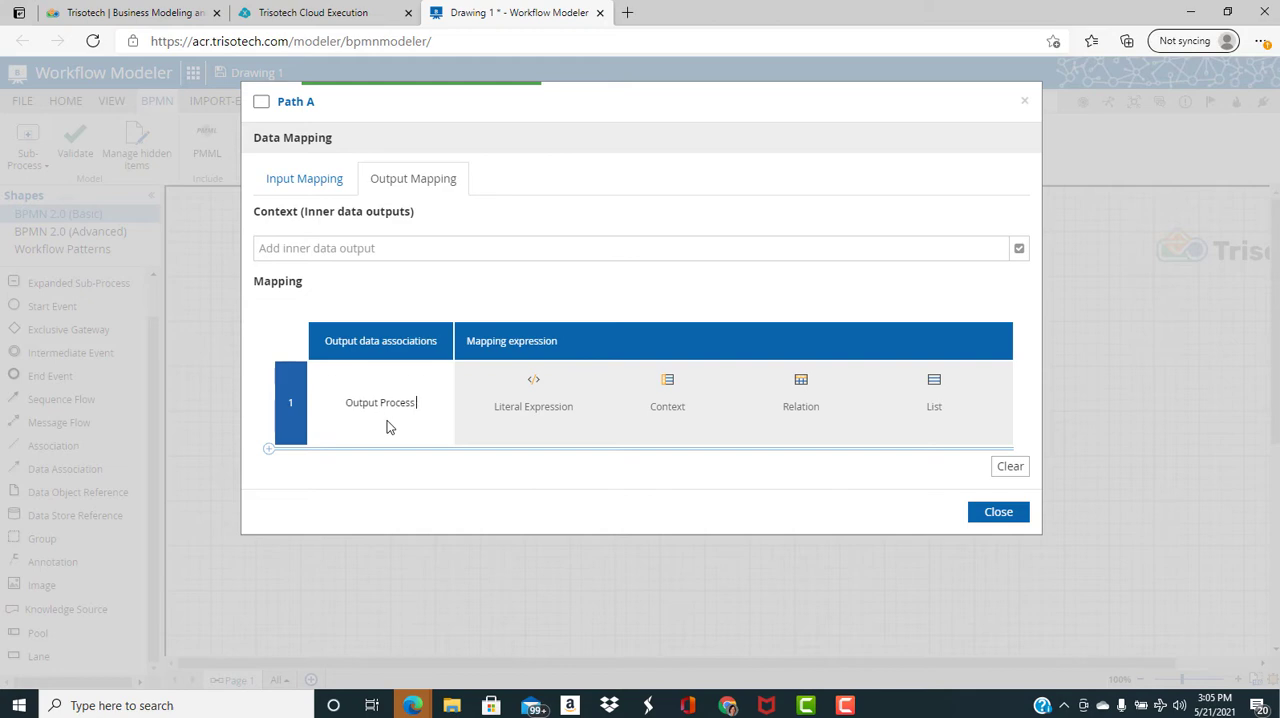
text( Data)
key(Return)
Assign the existing type tProcess to Output Process Data
right_click(455, 436)
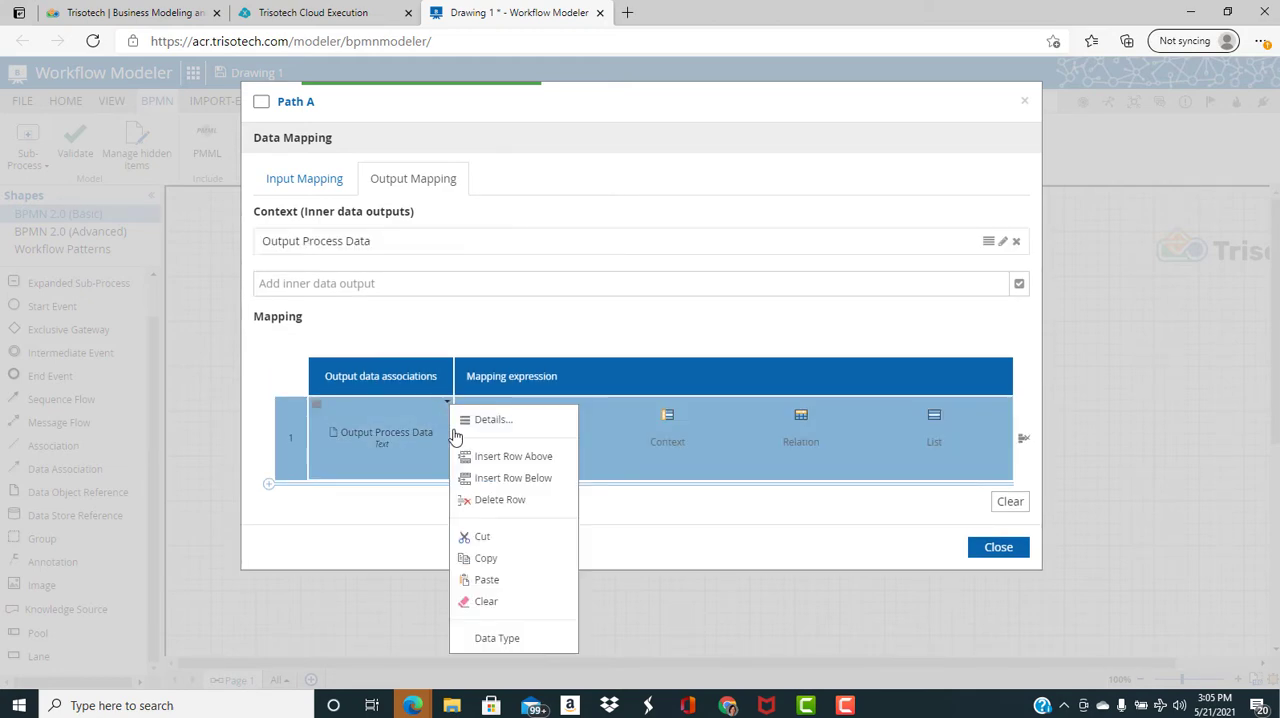
click(540, 634)
click(849, 175)
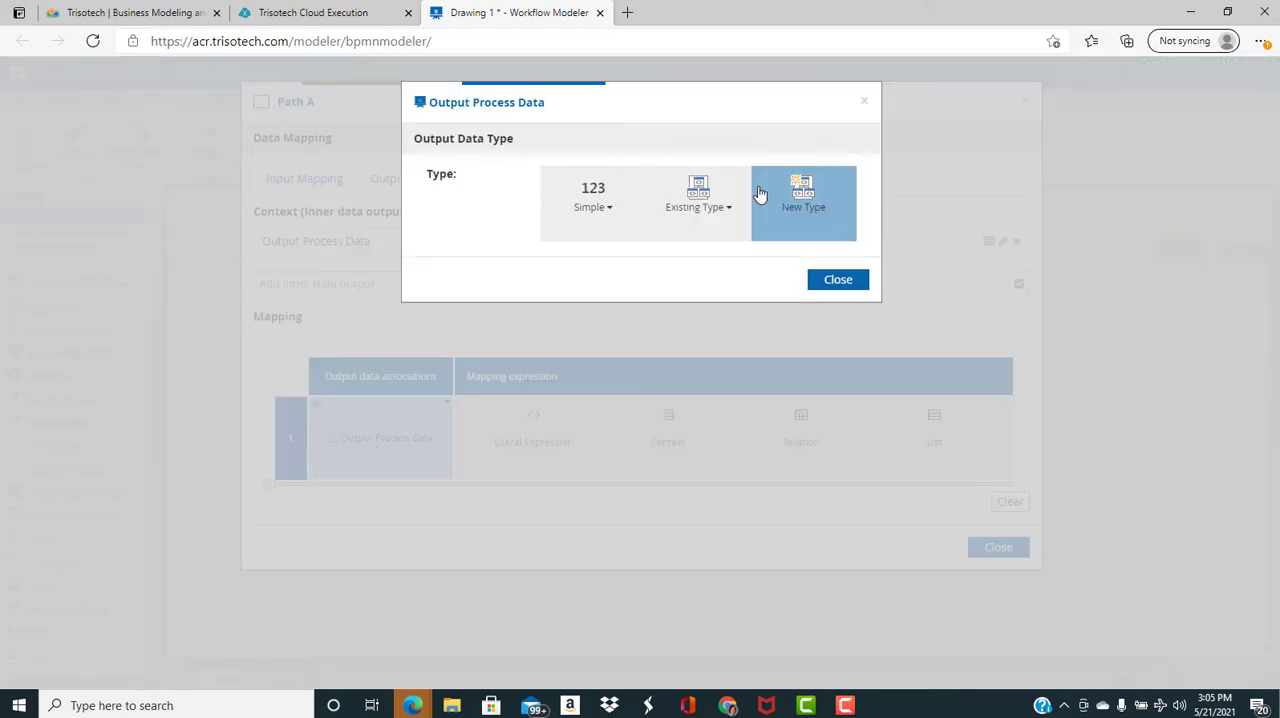
click(697, 192)
click(686, 249)
click(838, 228)
Map Path A's Output Process Data as a context, setting Path to Process Data.Path and Sub Process to Process Data.Sub Process
click(666, 406)
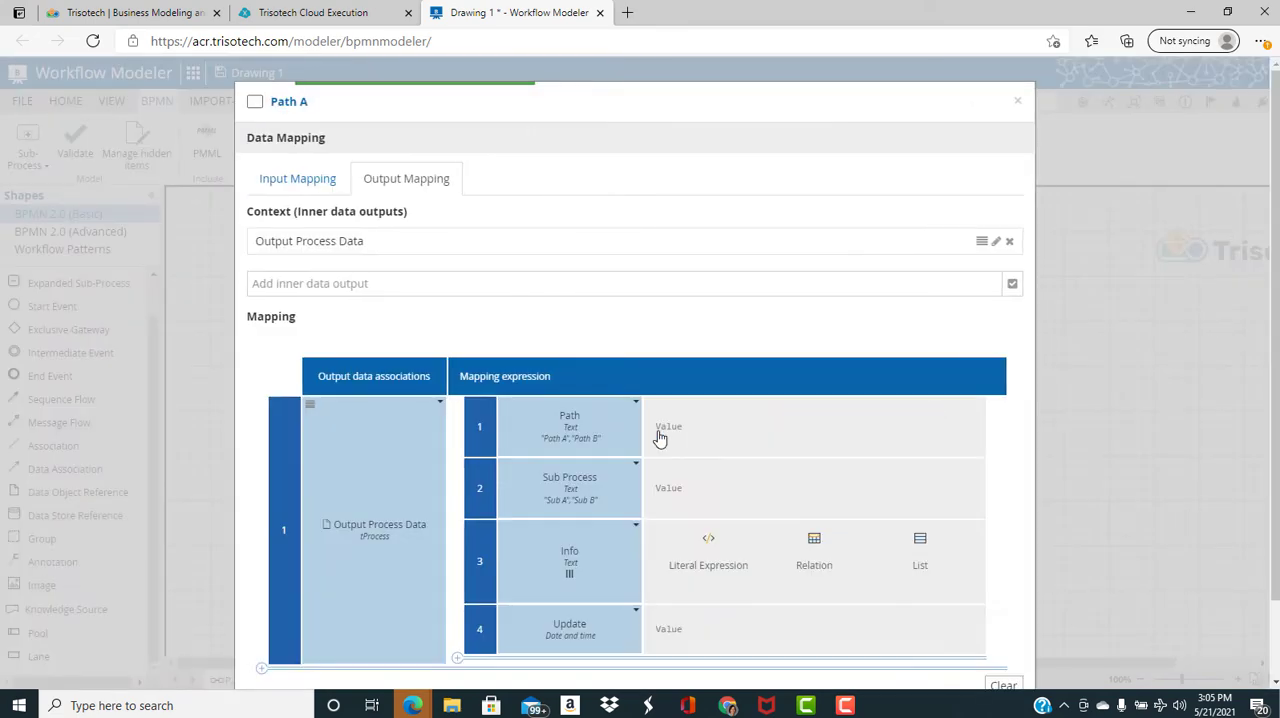
text(Process Data.Path)
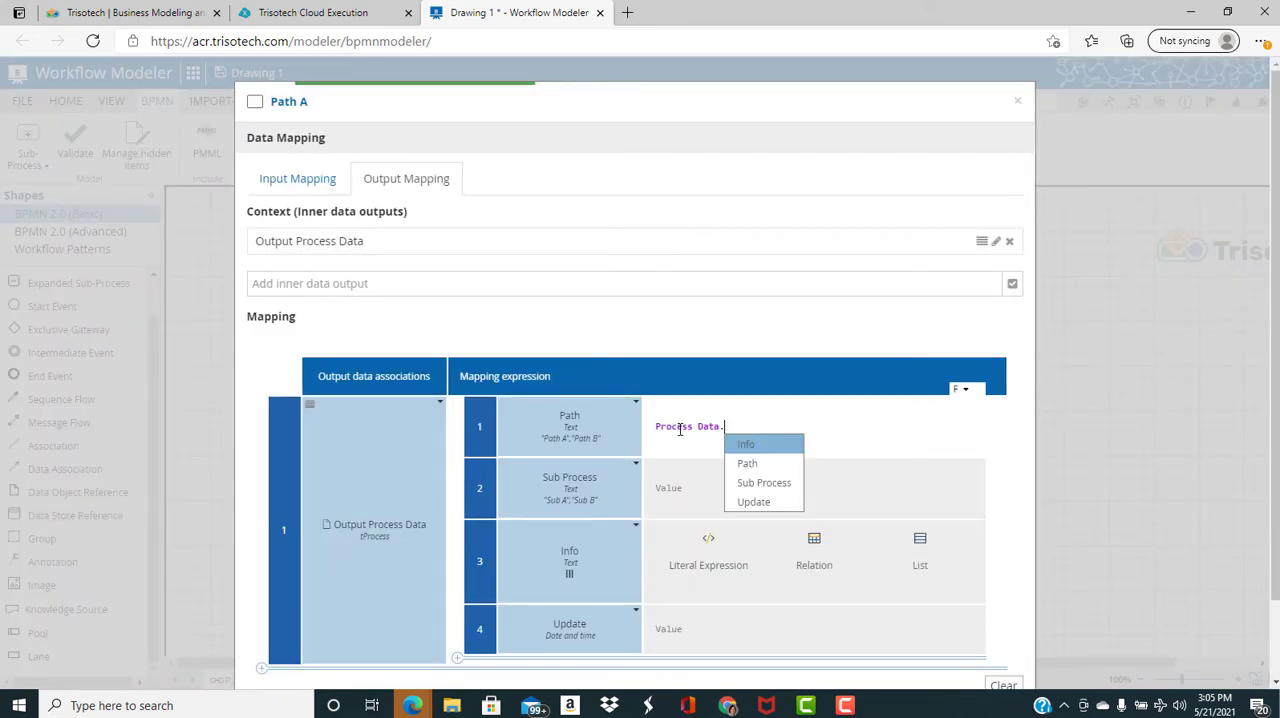
click(710, 485)
text(Path)
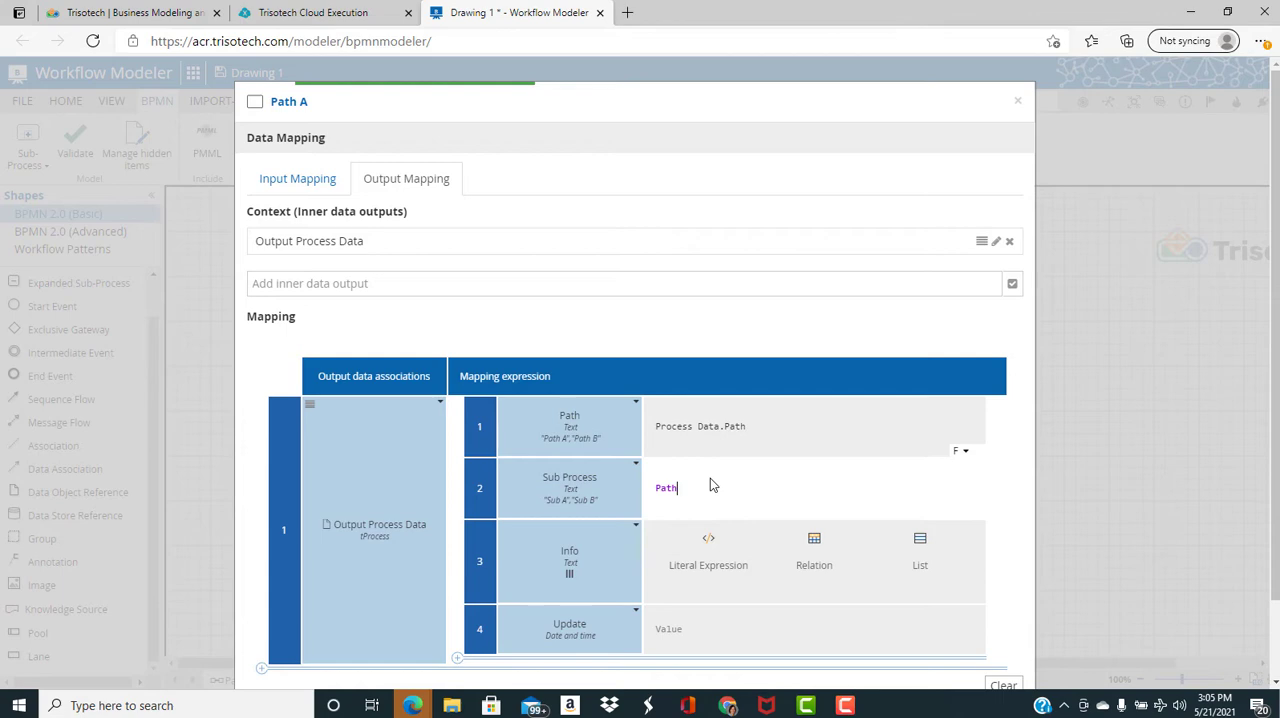
text(p)
click(724, 521)
text(.)
click(775, 543)
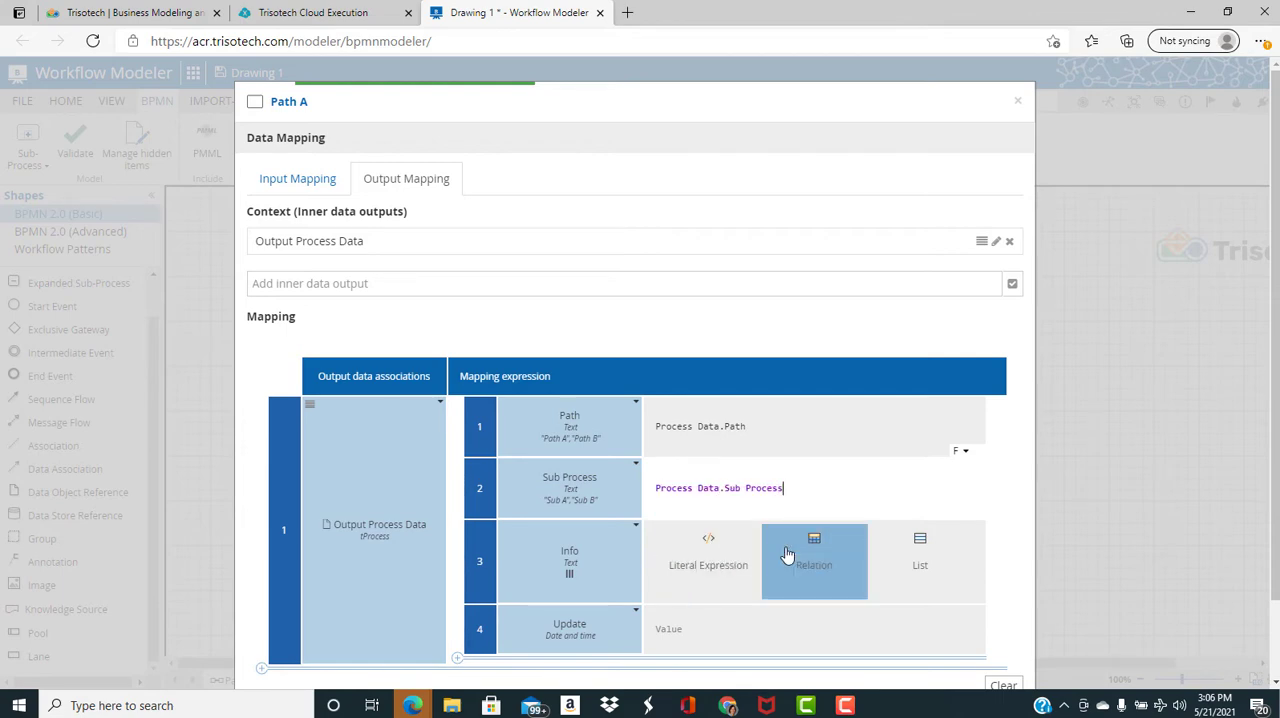
Set the Info attribute in Path A's output mapping to the literal expression append(Process Data.Info," Activity Path A Executed")
click(718, 547)
text(append)
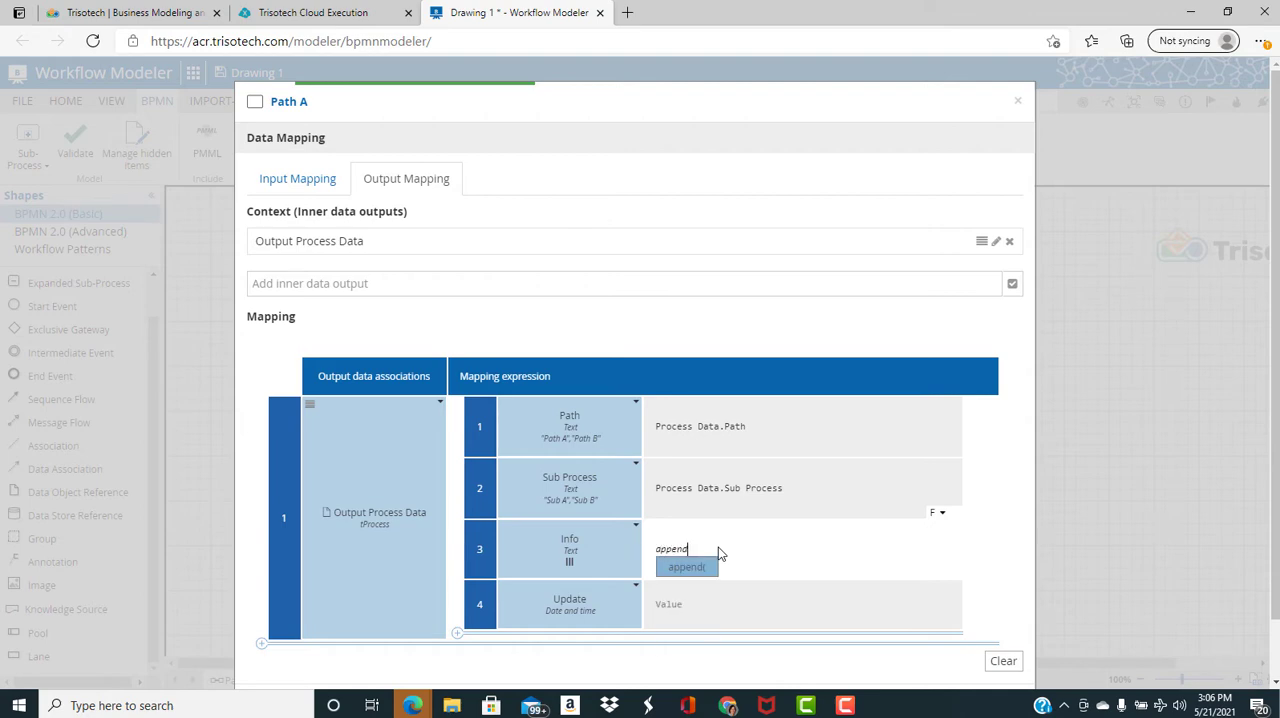
key(Return)
text(p)
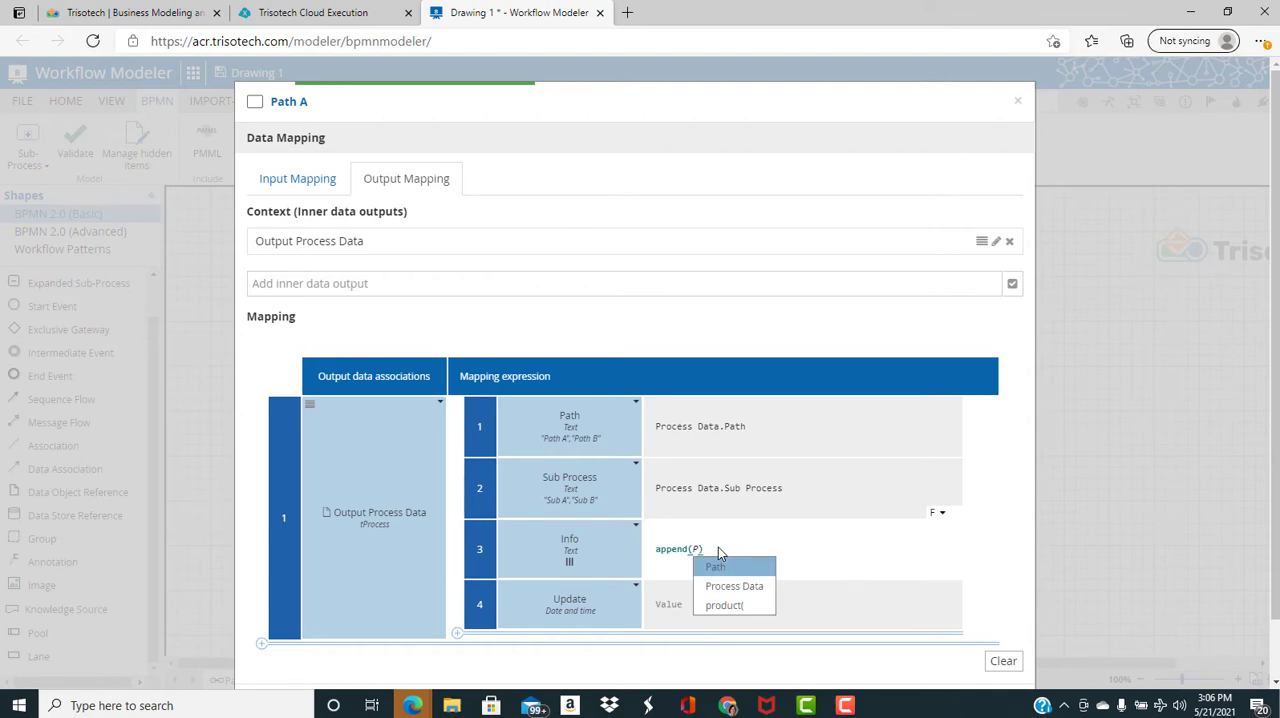
key(Return)
text(.)
key(Return)
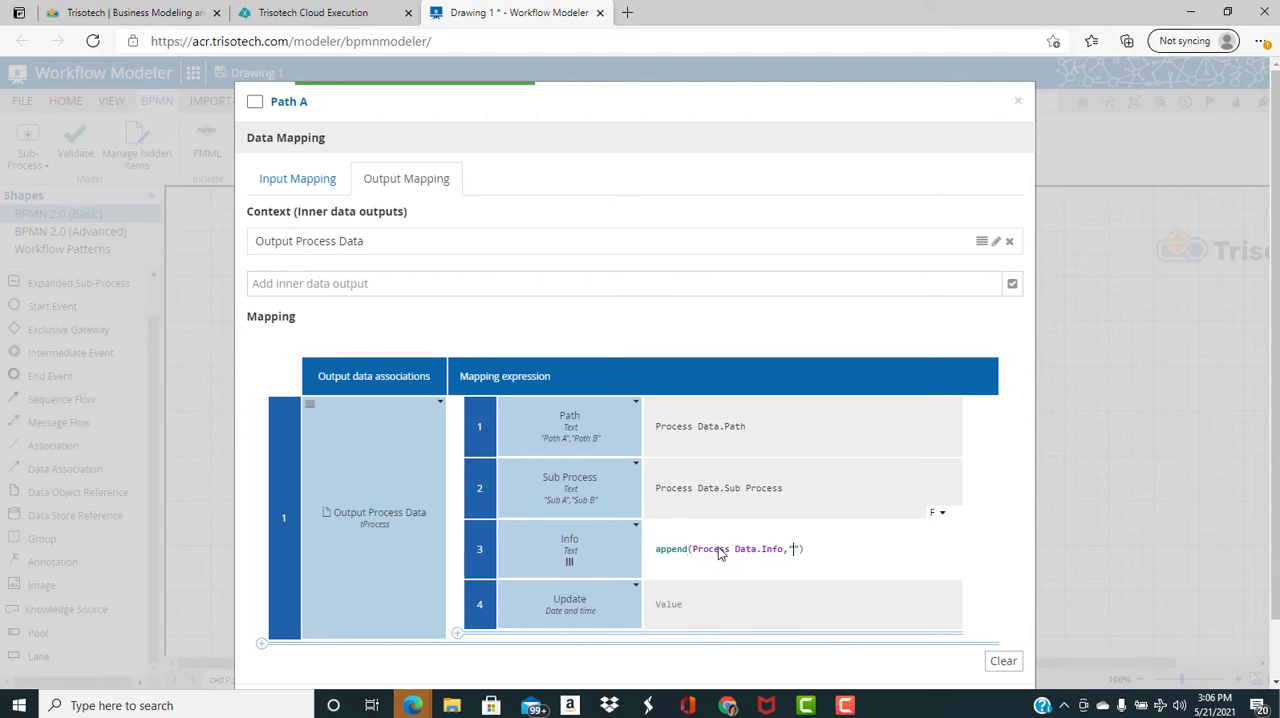
text(," Activity Proce)
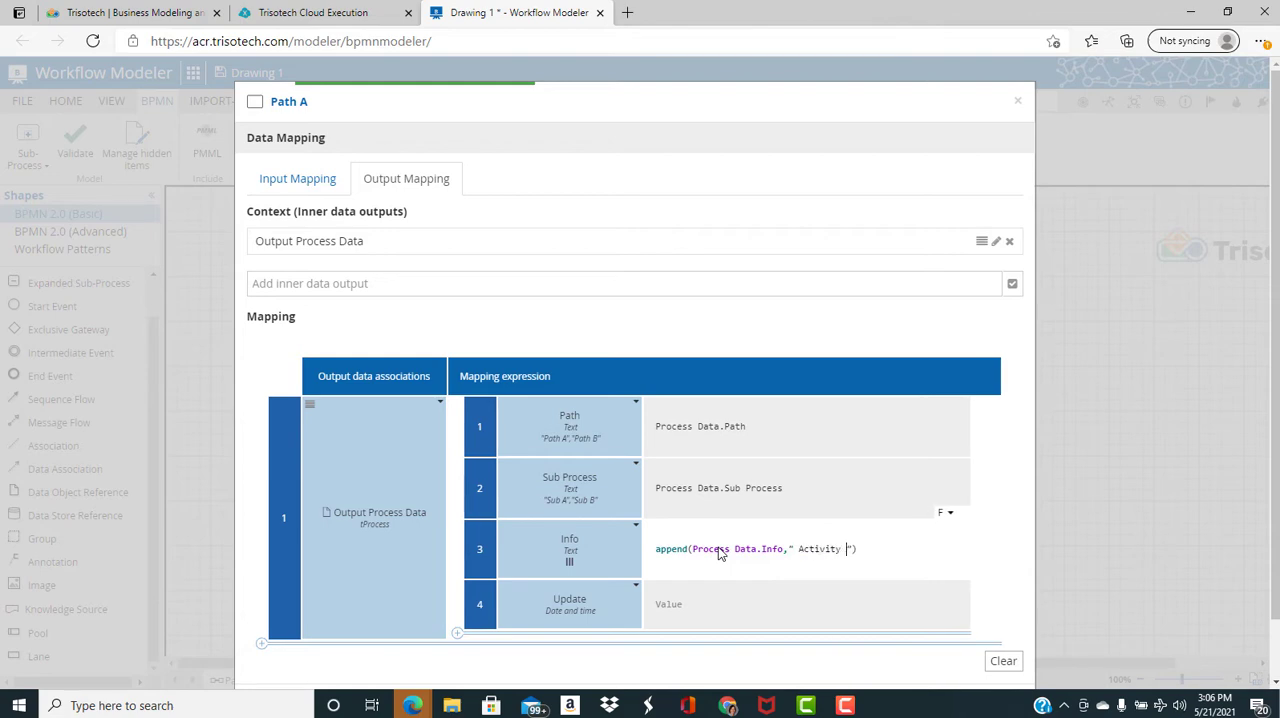
key(BackSpace)
key(BackSpace)
key(BackSpace)
key(BackSpace)
key(BackSpace)
text(Path A)
text( Executed)
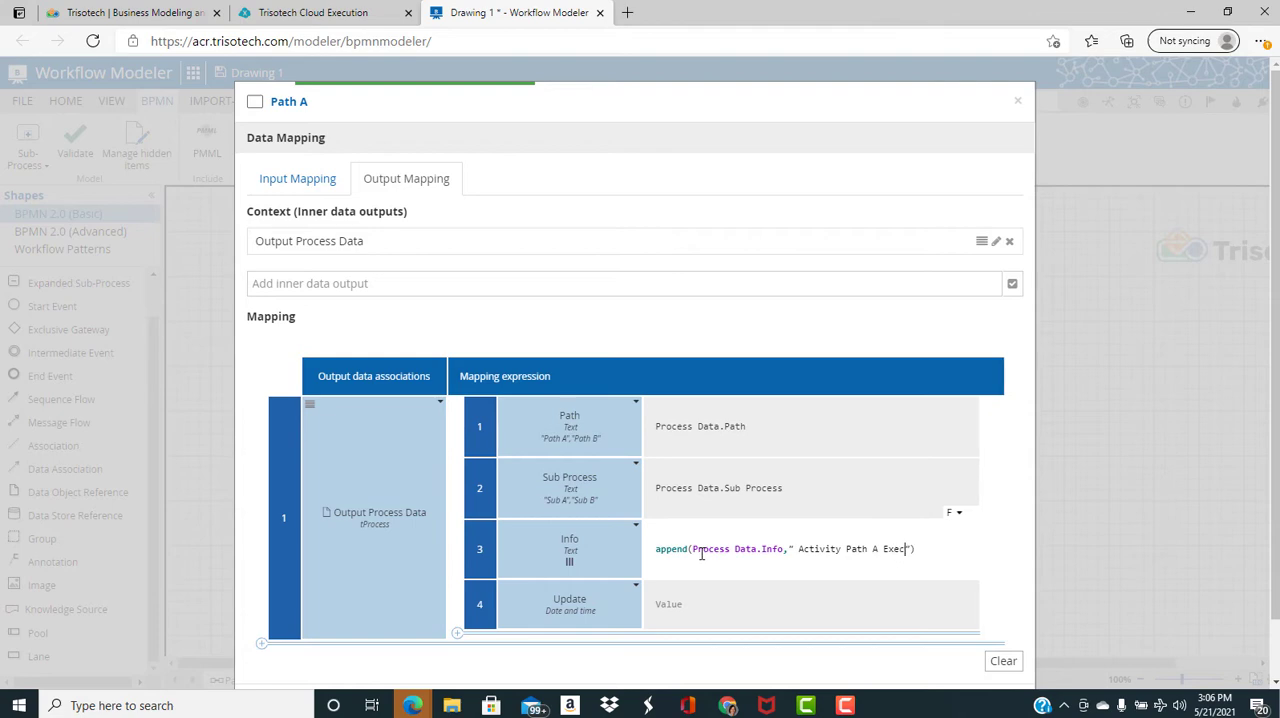
Set the Update attribute in Path A's output mapping to now()
click(681, 602)
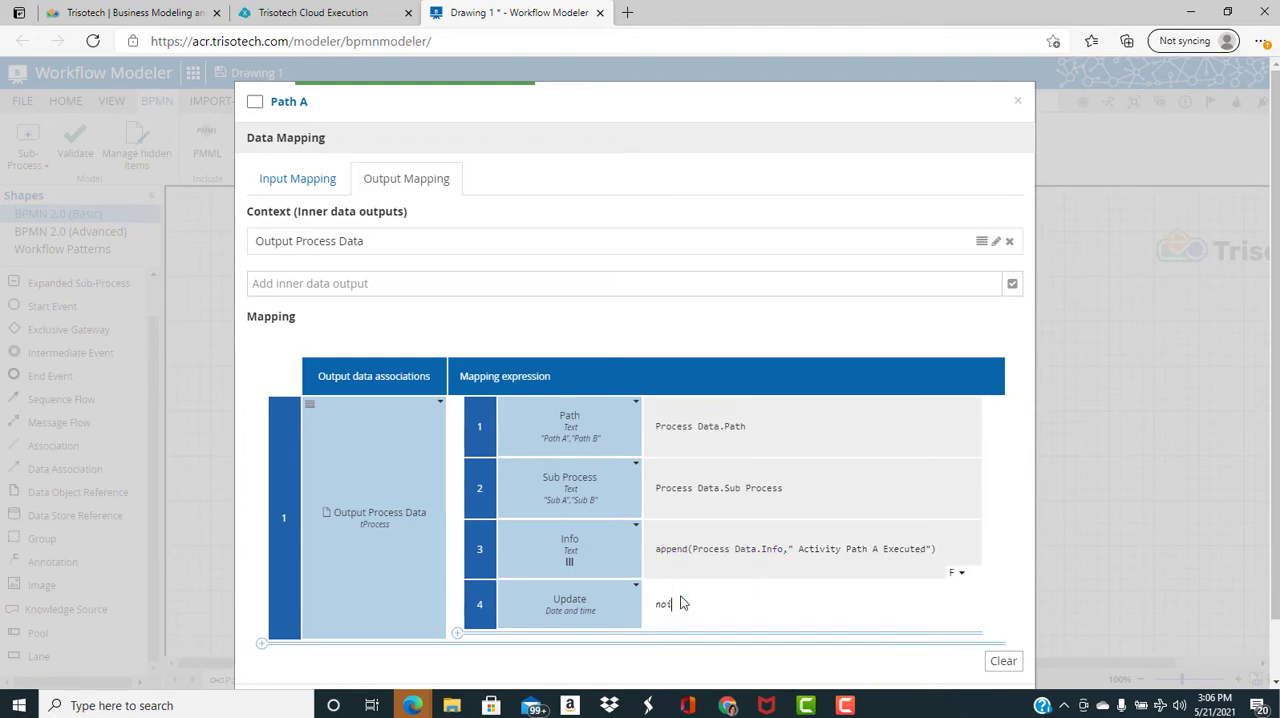
text(now())
Add a second output association for Process Data to Path A with the expression Output Process Data, and close the data mapping
scroll(681, 602, down, 1)
click(260, 581)
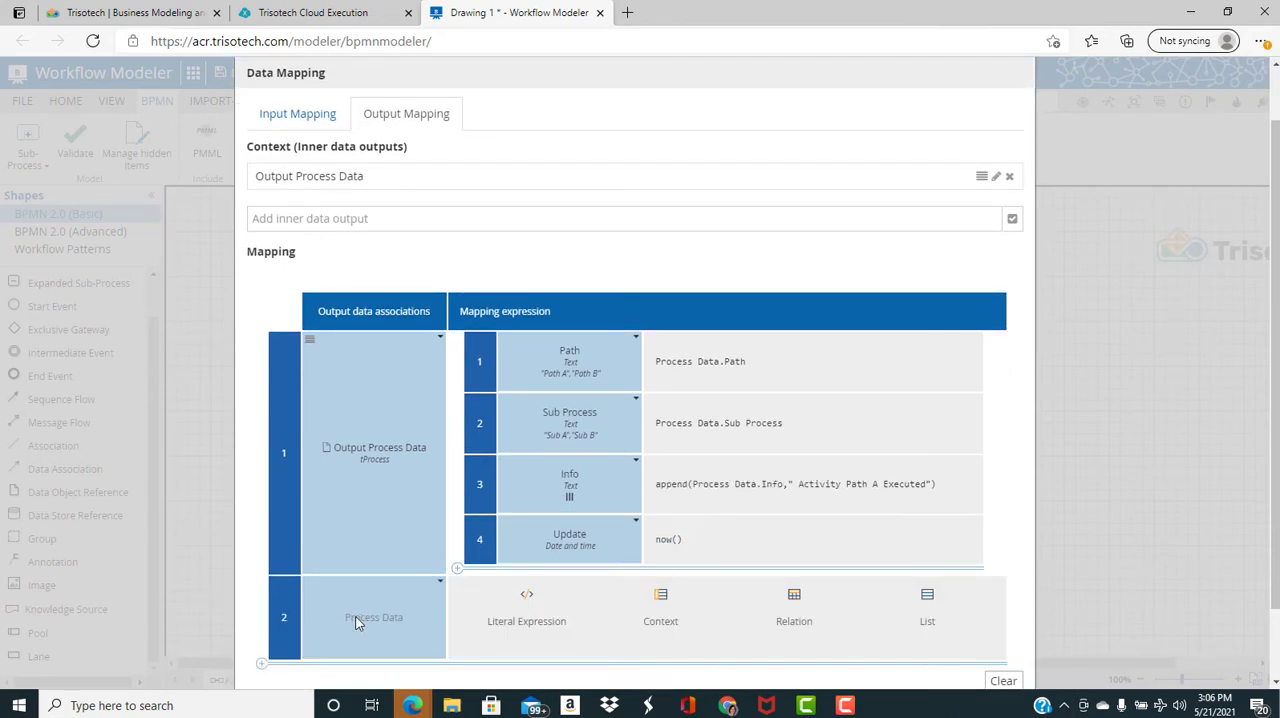
click(355, 621)
click(365, 645)
click(500, 646)
text(P)
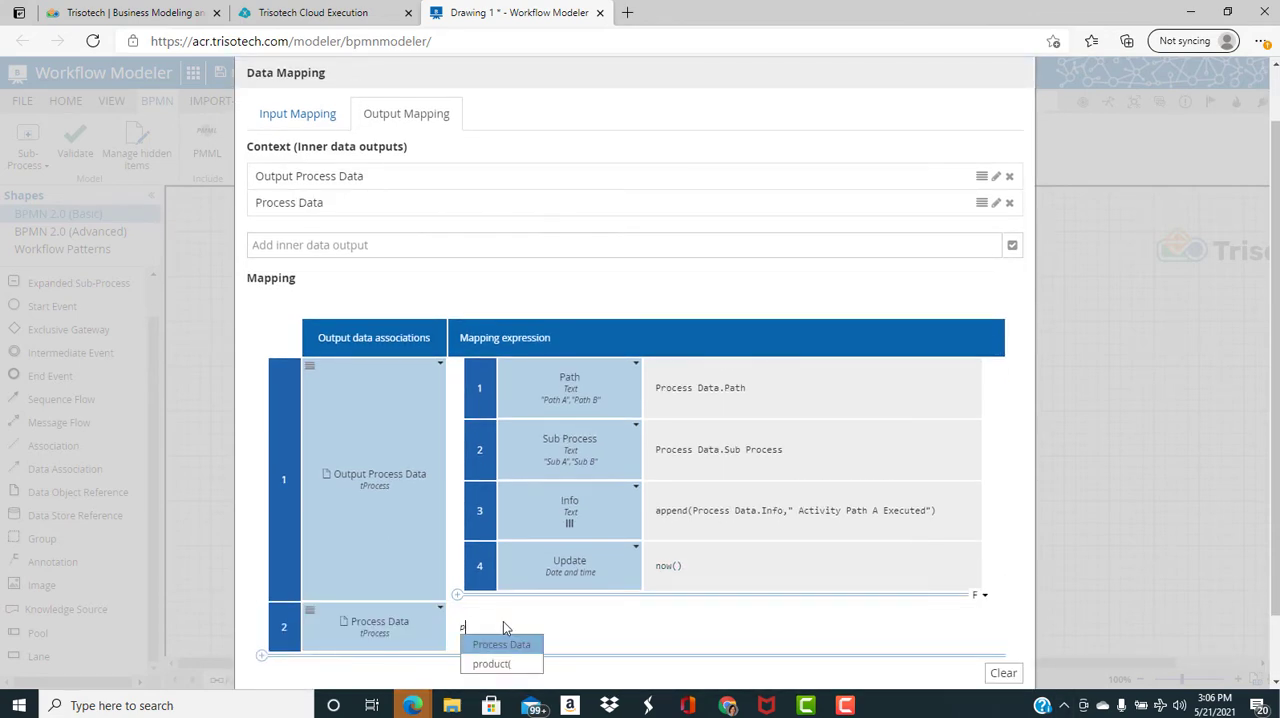
key(BackSpace)
text(o)
click(540, 533)
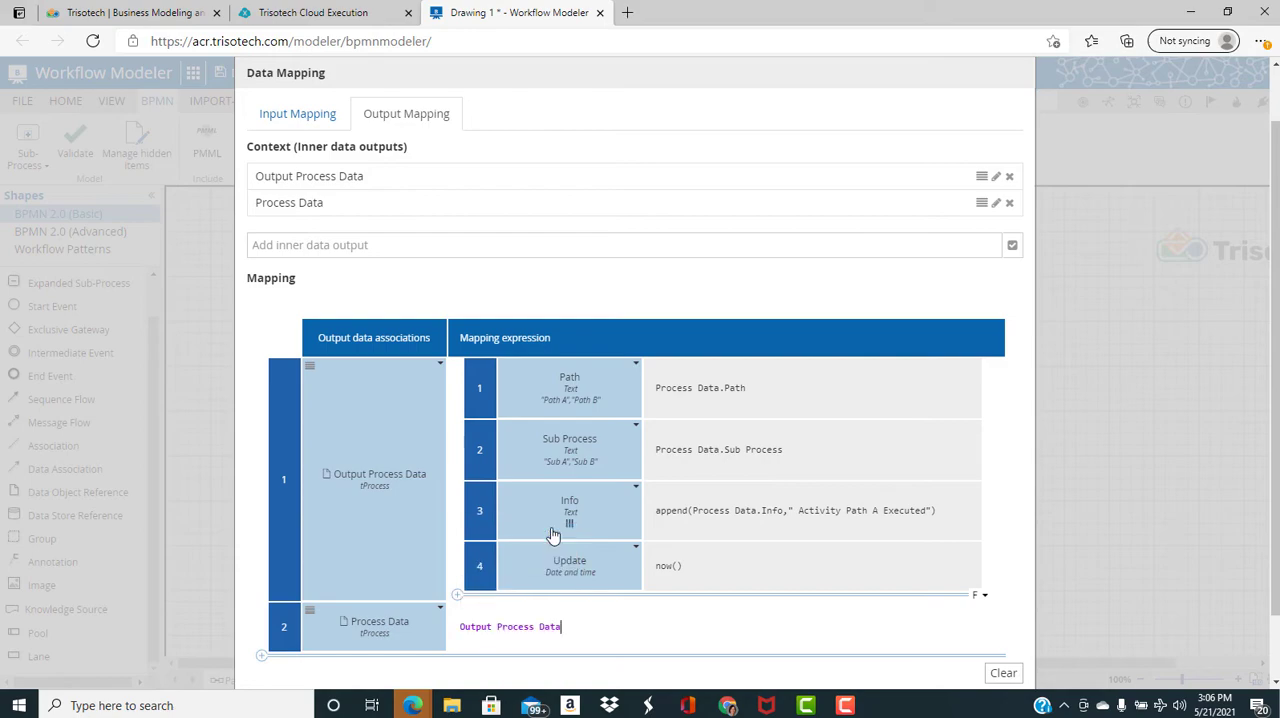
scroll(816, 509, down, 1)
click(1006, 641)
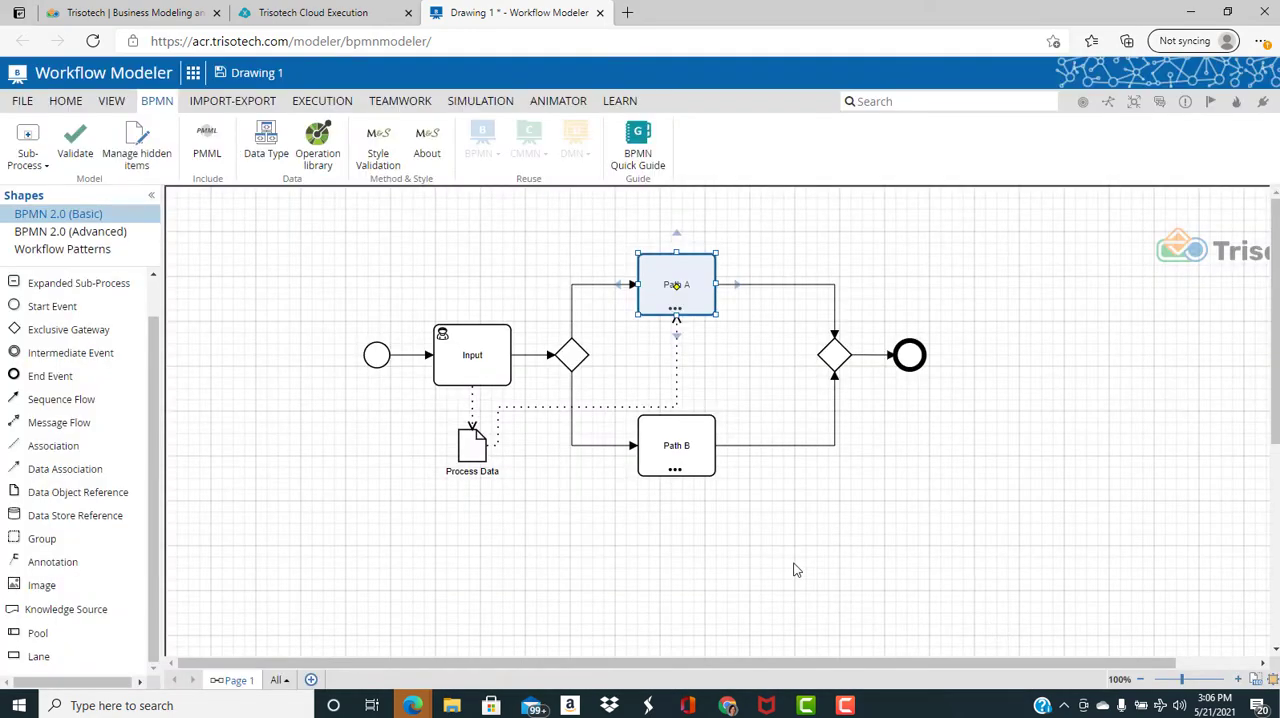
Add Process Data as an input association of Path B and map its data input with the expression Process Data
right_click(698, 432)
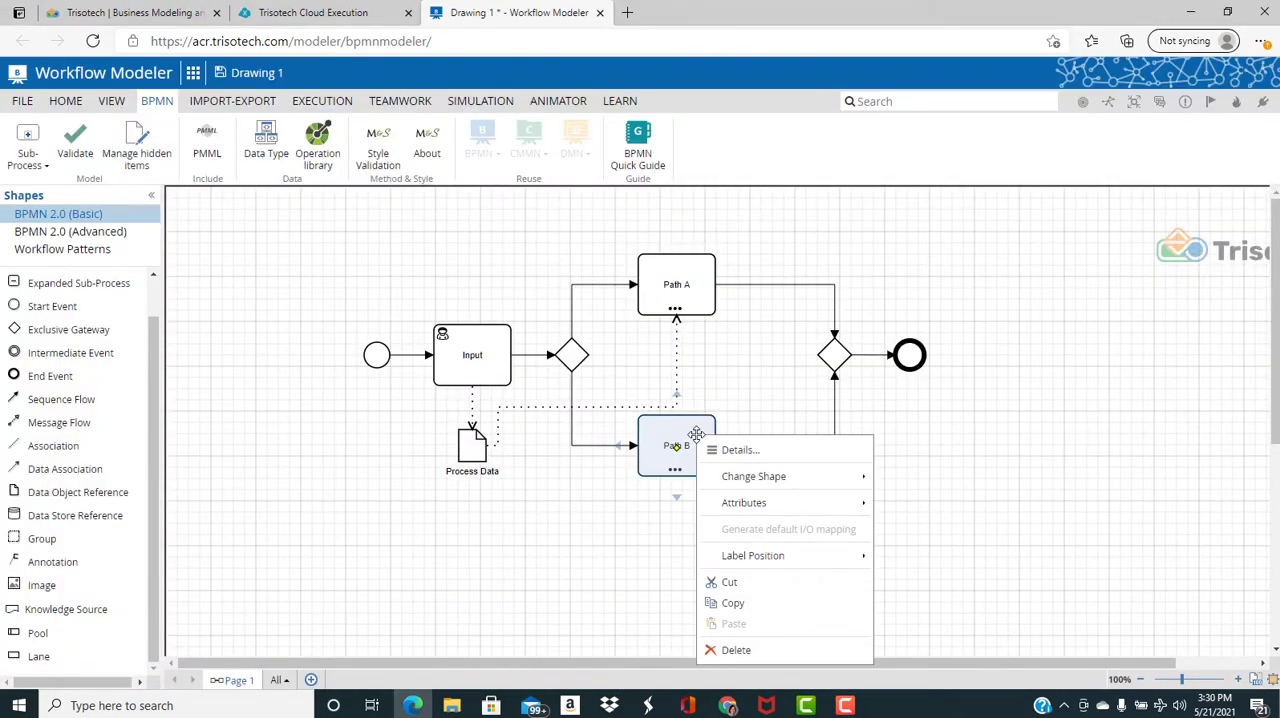
mouse_move(740, 503)
click(940, 572)
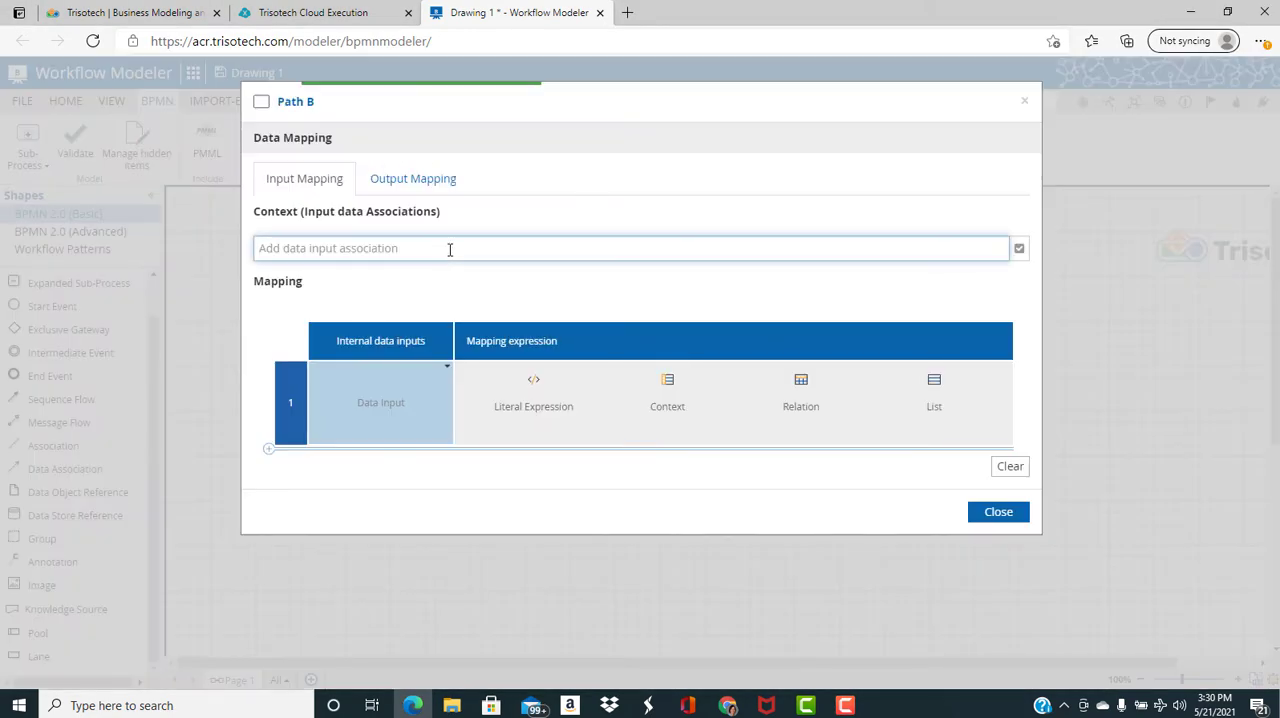
text(Pr)
click(372, 277)
click(495, 425)
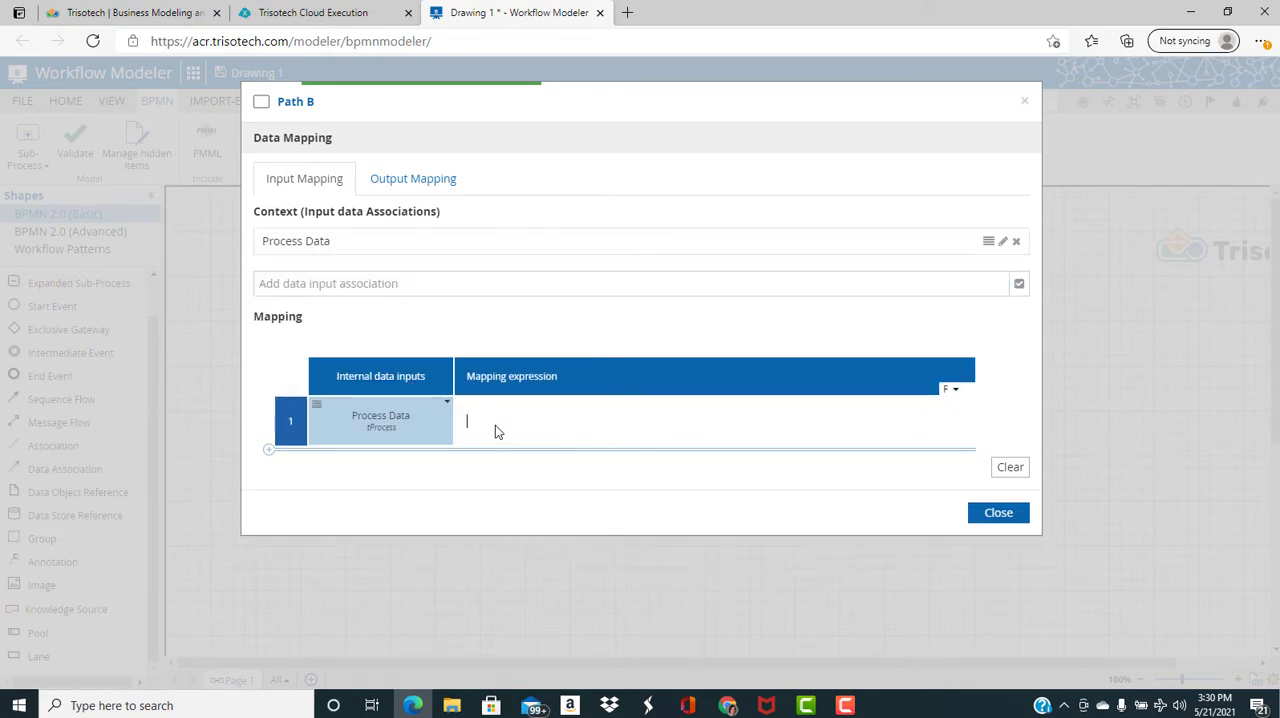
text(Pro)
click(519, 434)
In Path B's output mapping, map Output Process Data as a context and set its Path attribute to Process Data.Path
click(420, 178)
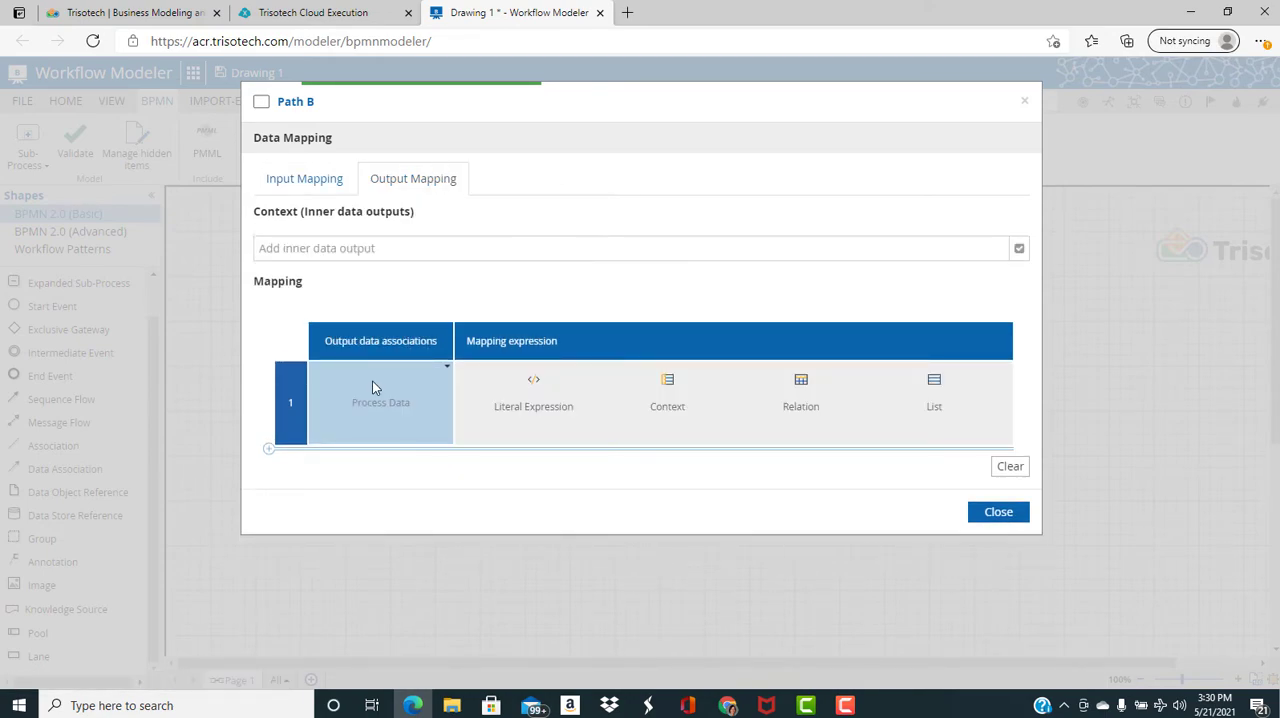
click(372, 383)
click(672, 424)
click(685, 424)
text(p)
key(Return)
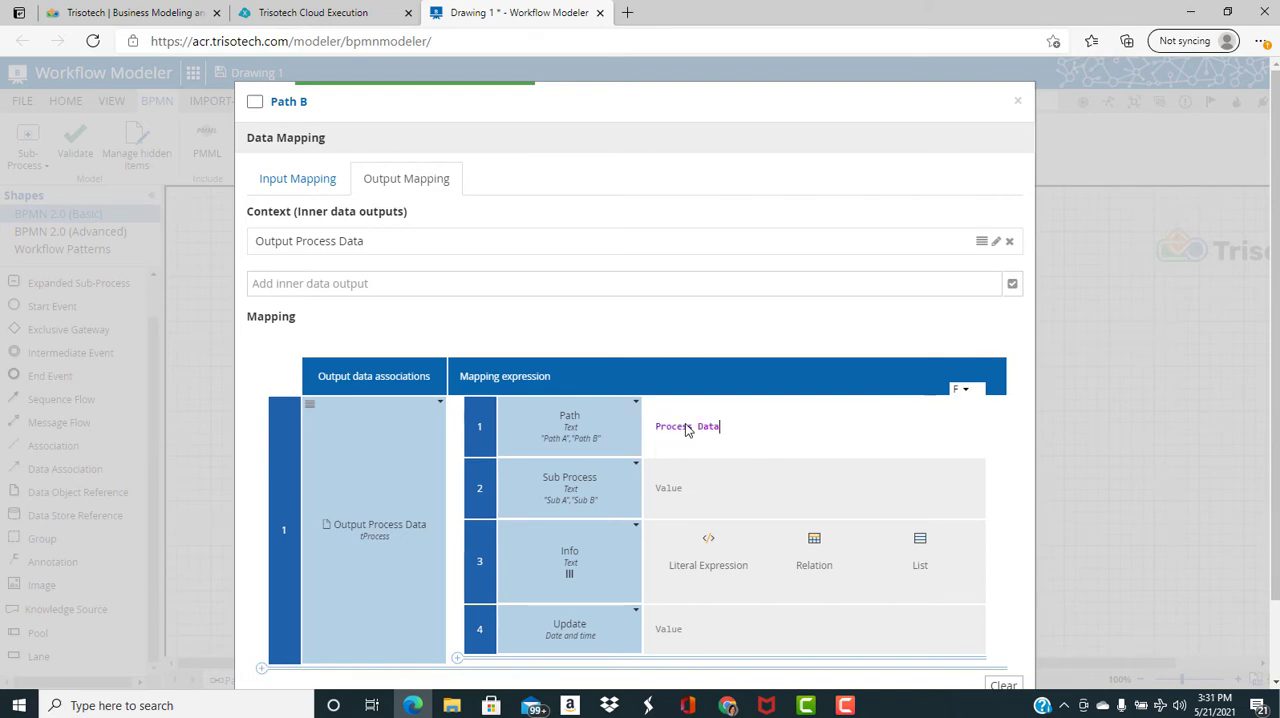
text(.p)
key(Return)
Set the Sub Process attribute in Path B's output mapping to Process Data.Sub Process
click(700, 487)
text(p)
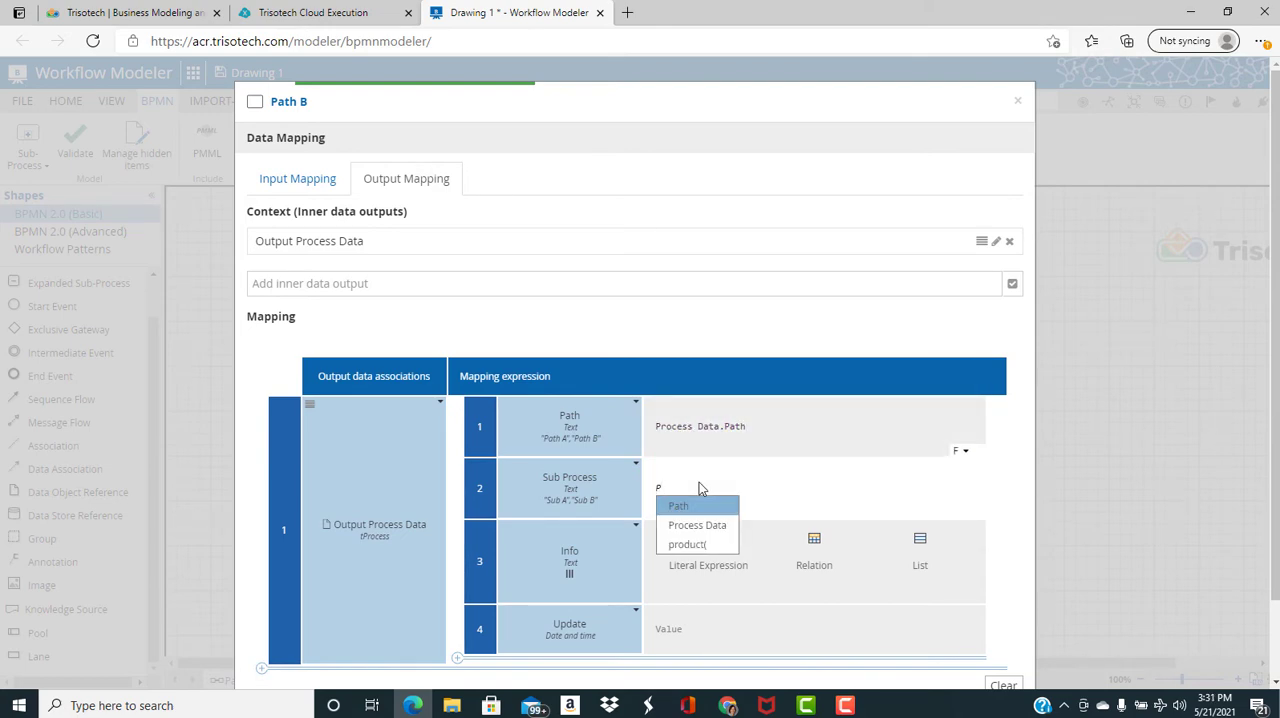
key(Return)
text(.s)
key(Return)
Set the Info attribute in Path B's output mapping to the literal expression append(Process Data.Info,"Activity Path B Executed")
click(723, 543)
click(723, 543)
text(ap)
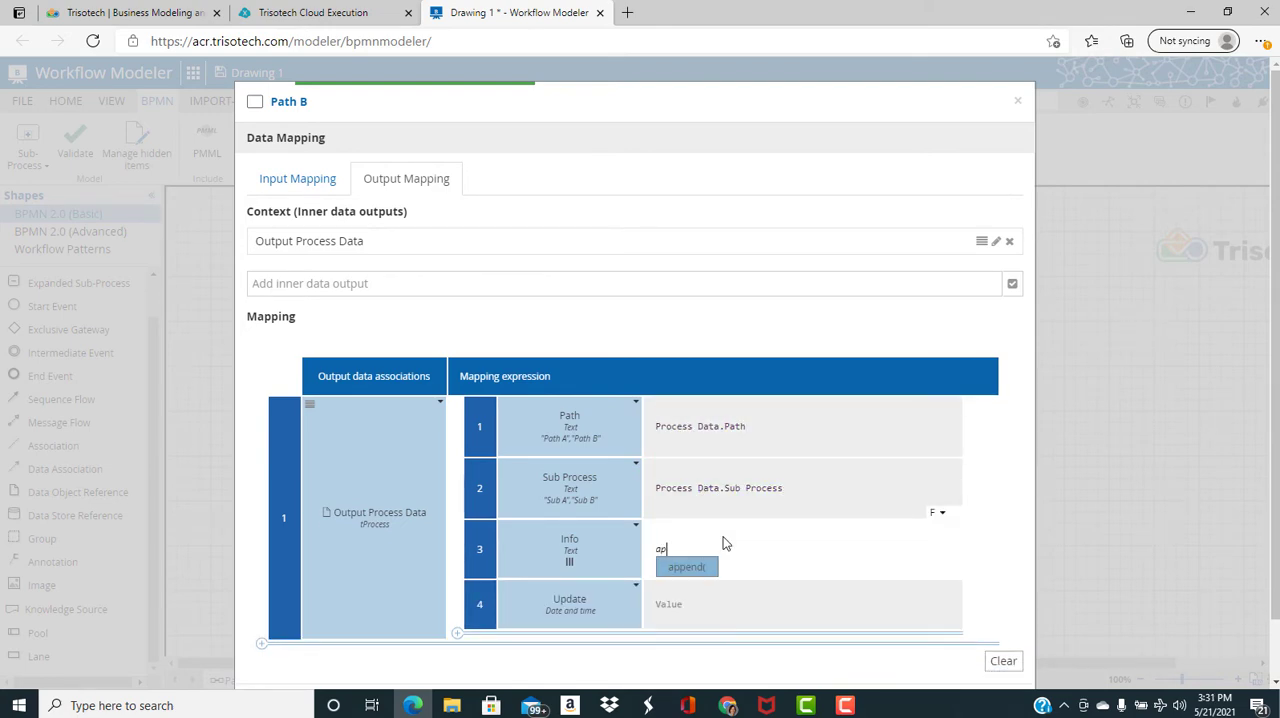
key(Return)
text(P)
key(Down)
key(Return)
text(.)
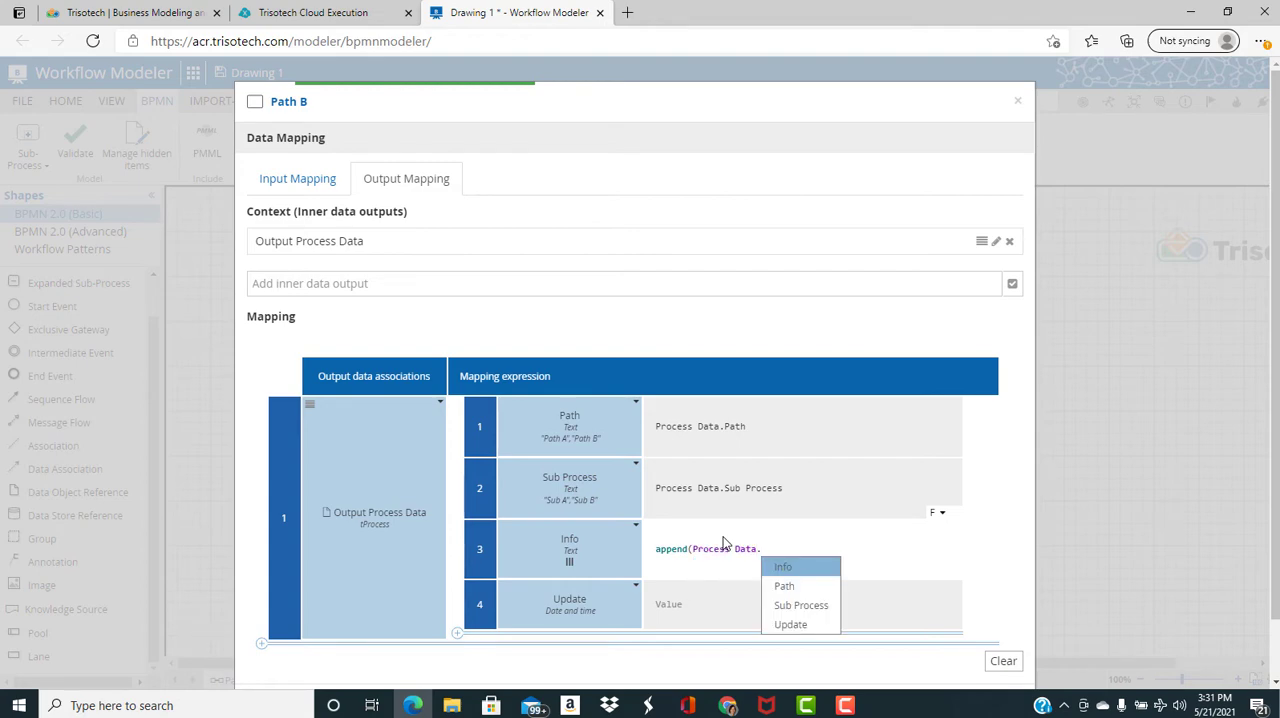
key(Return)
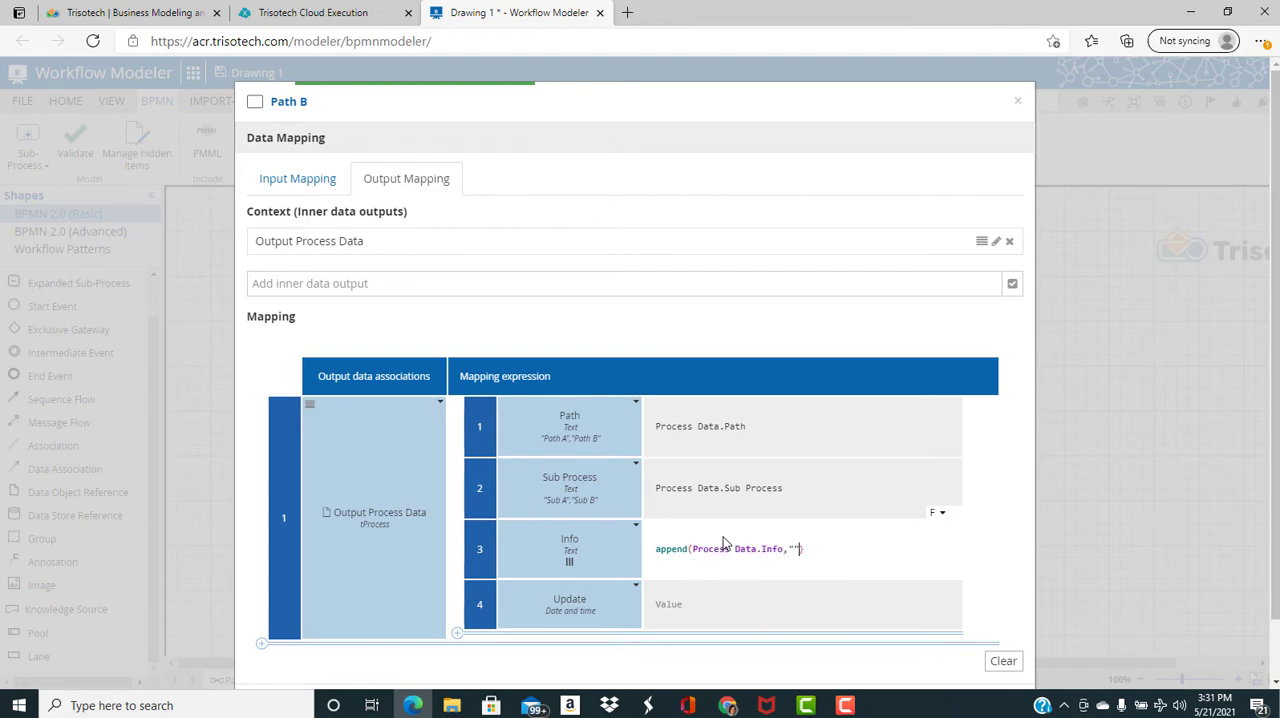
text(,"Activity Path B Executed)
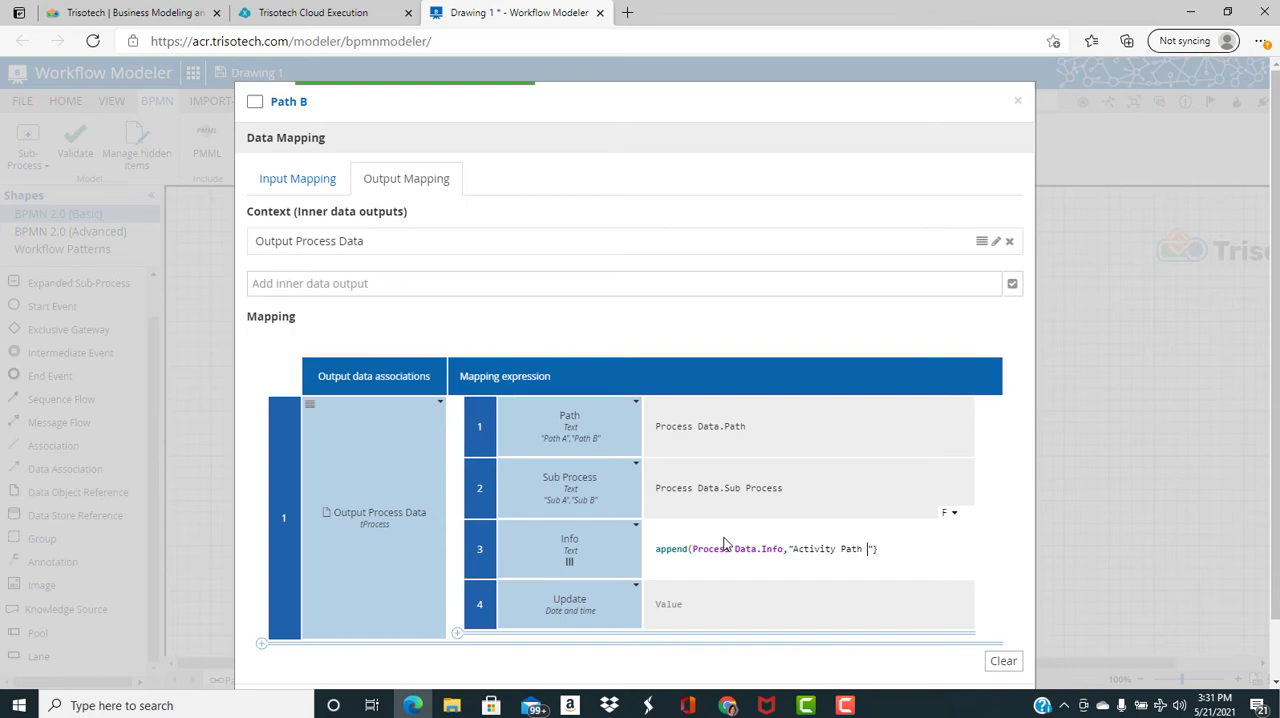
Set the Update attribute in Path B's output mapping to now()
click(686, 609)
text(n)
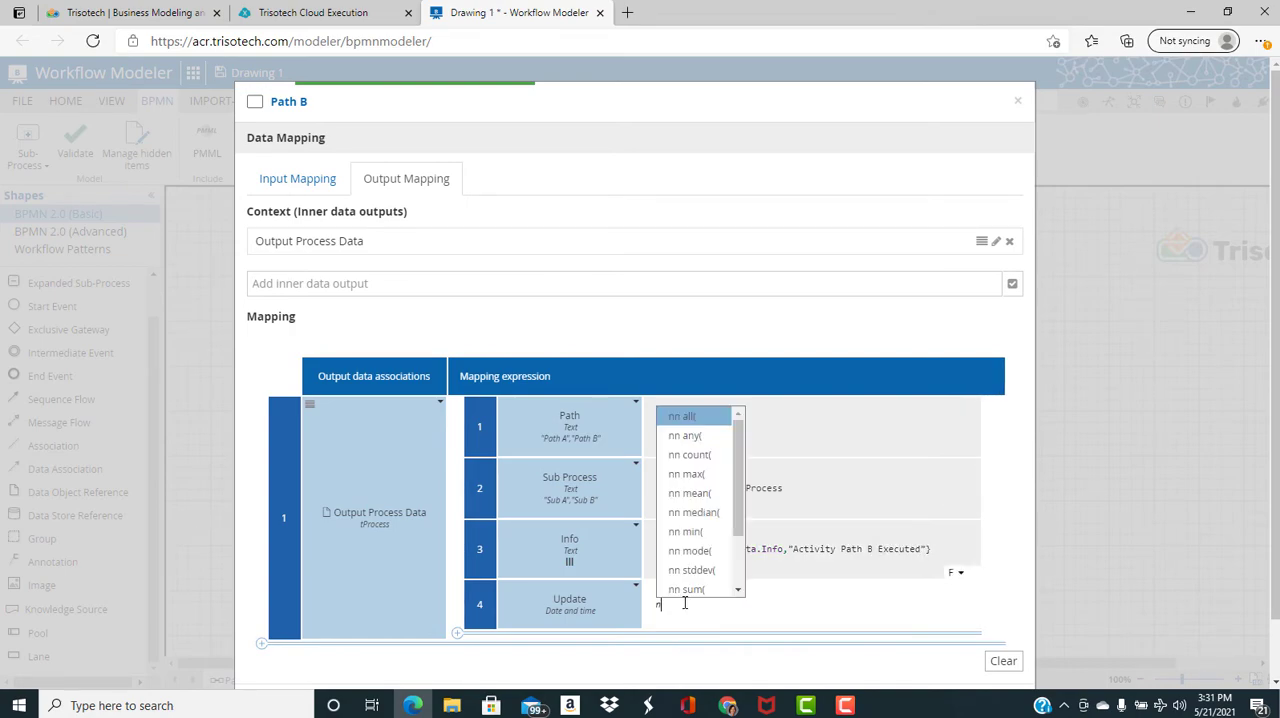
key(Return)
Add a second output association for Process Data to Path B with the expression Output Process Data, and close the data mapping
click(262, 643)
click(389, 609)
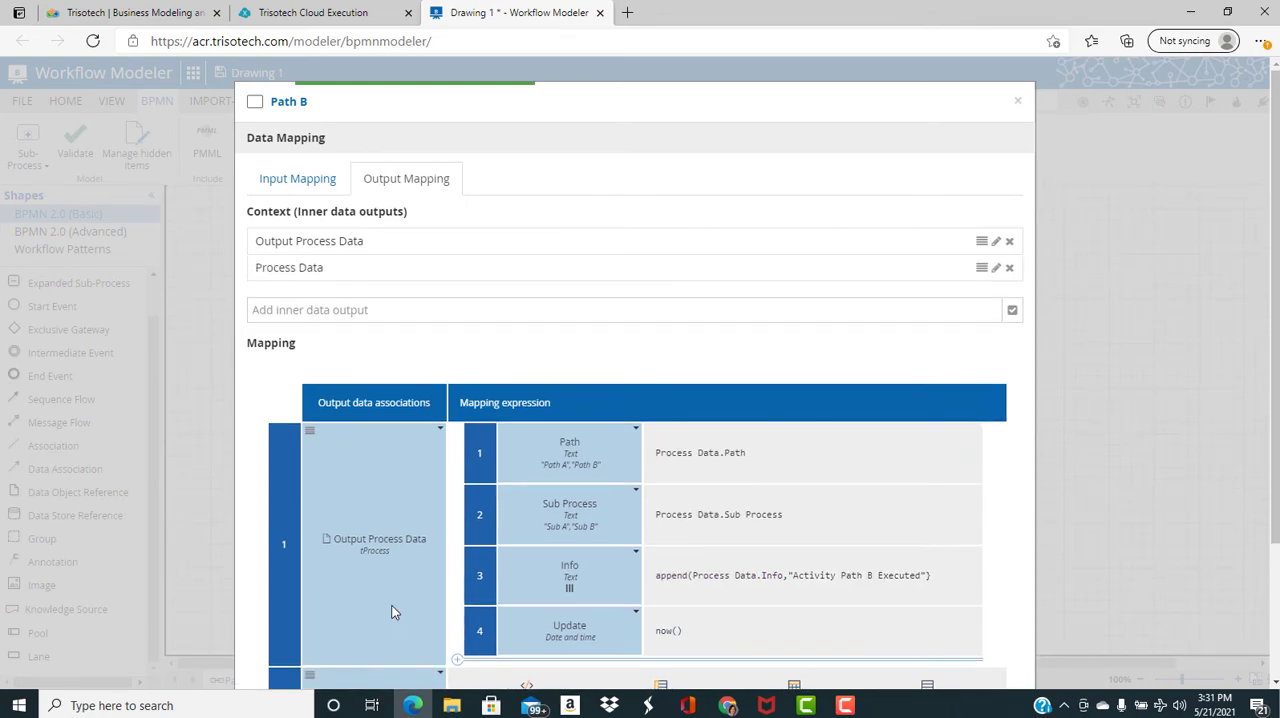
scroll(400, 606, down, 2)
click(540, 555)
text(o)
key(Return)
click(991, 641)
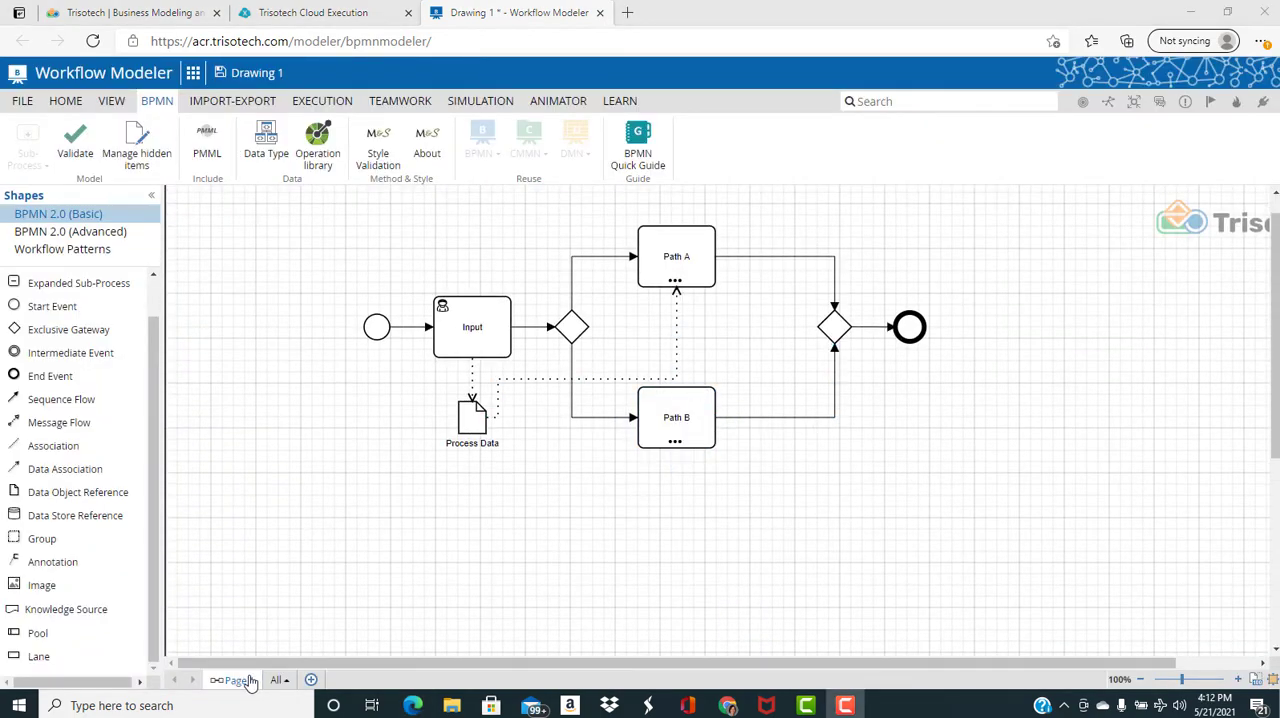
Rename the diagram page to MAIN
click(248, 680)
right_click(250, 680)
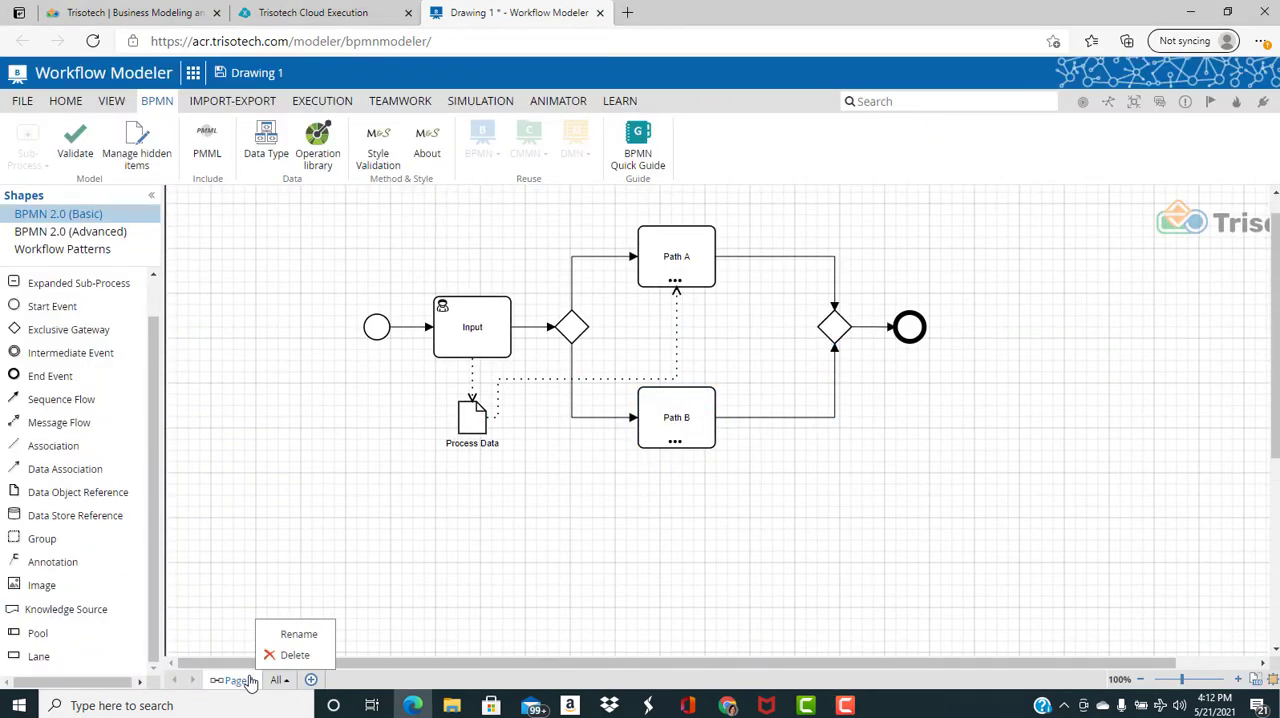
click(317, 631)
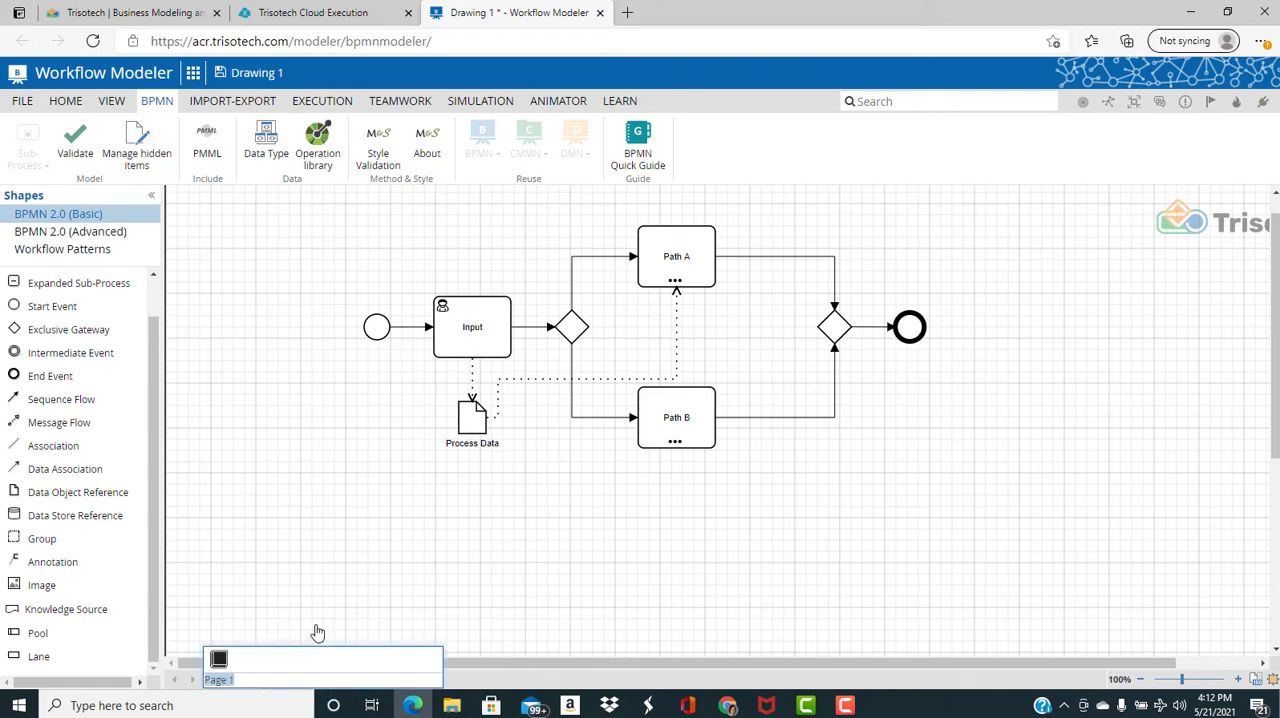
text(MAIN)
key(Return)
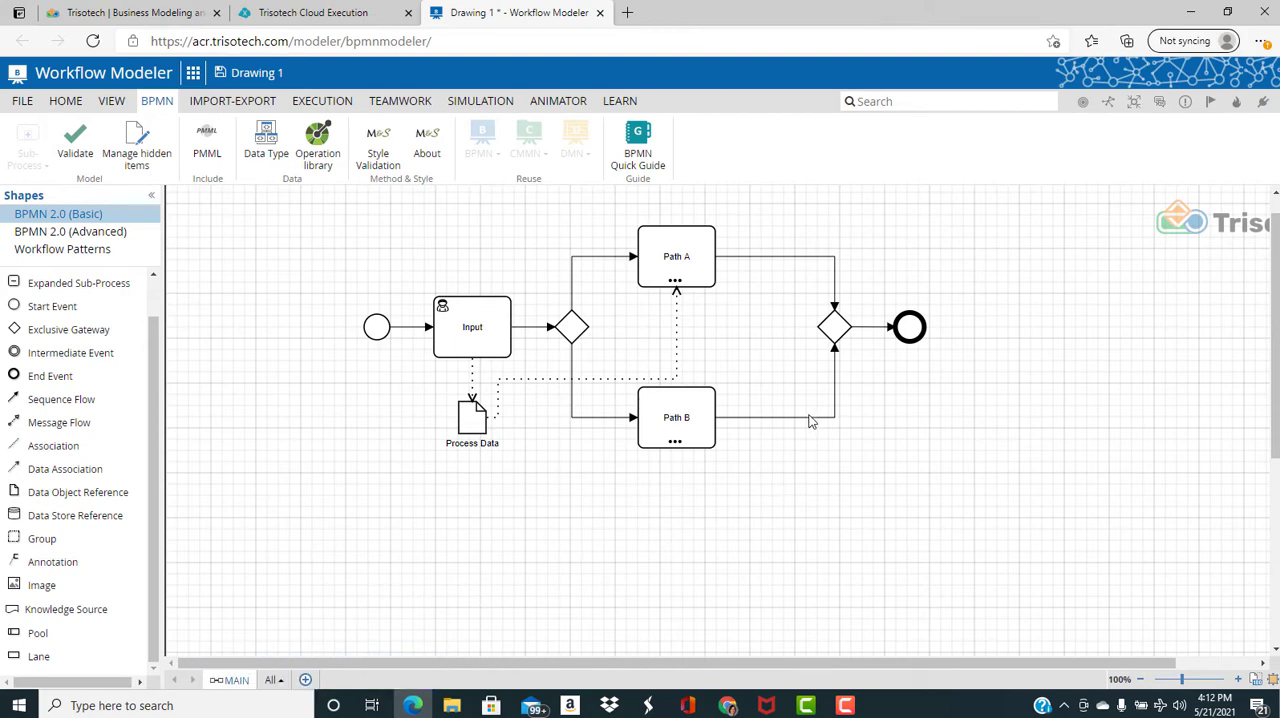
Show Path B's Output Process Data output on the diagram and change its shape to Data Output
click(676, 443)
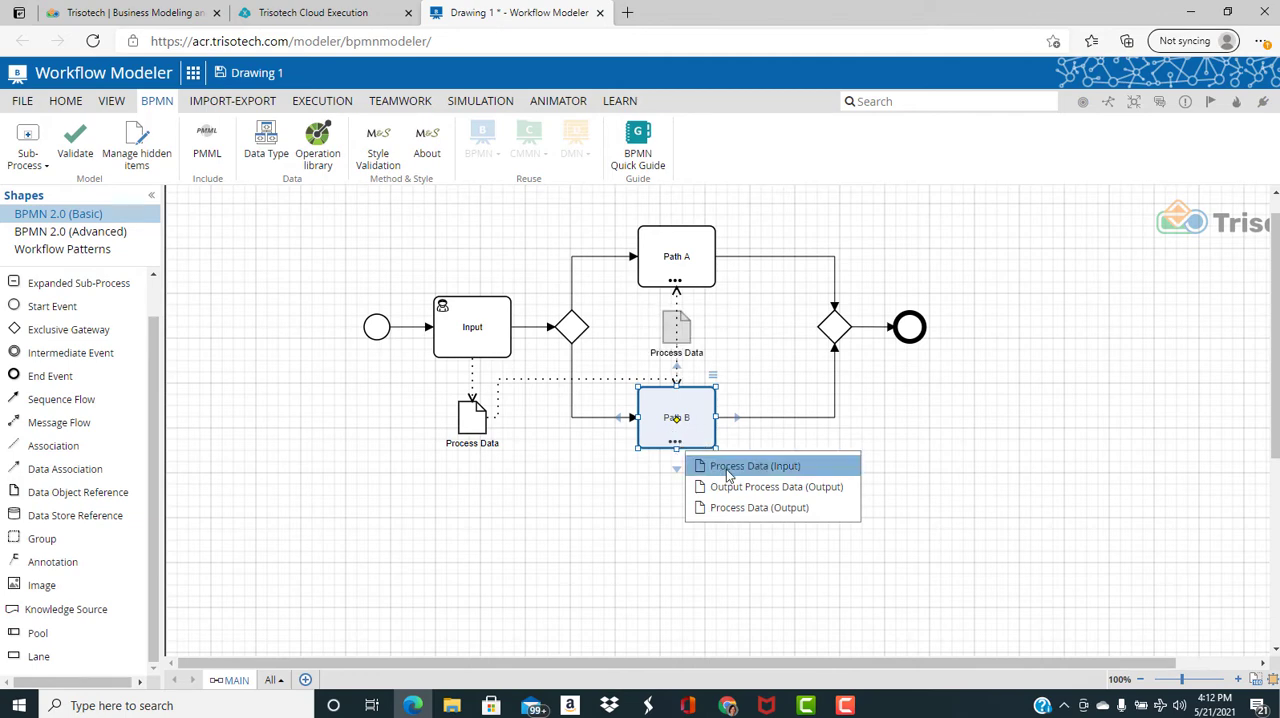
click(742, 487)
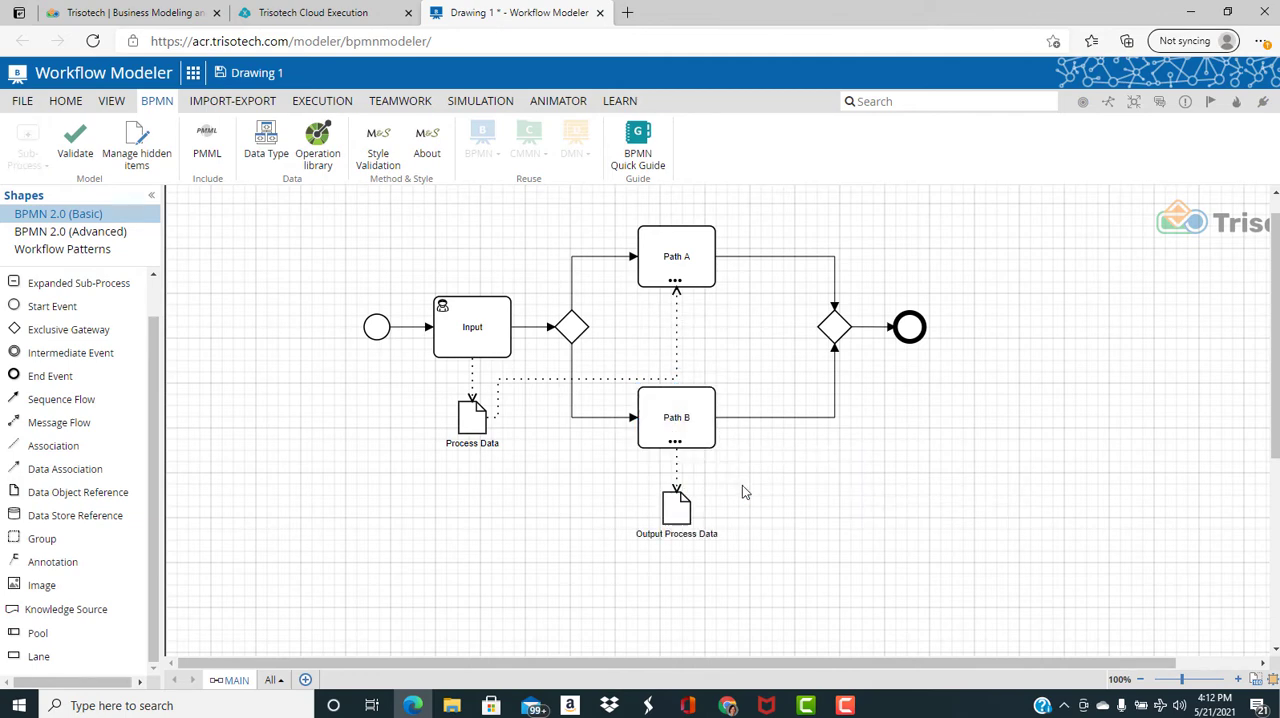
right_click(681, 511)
mouse_move(738, 517)
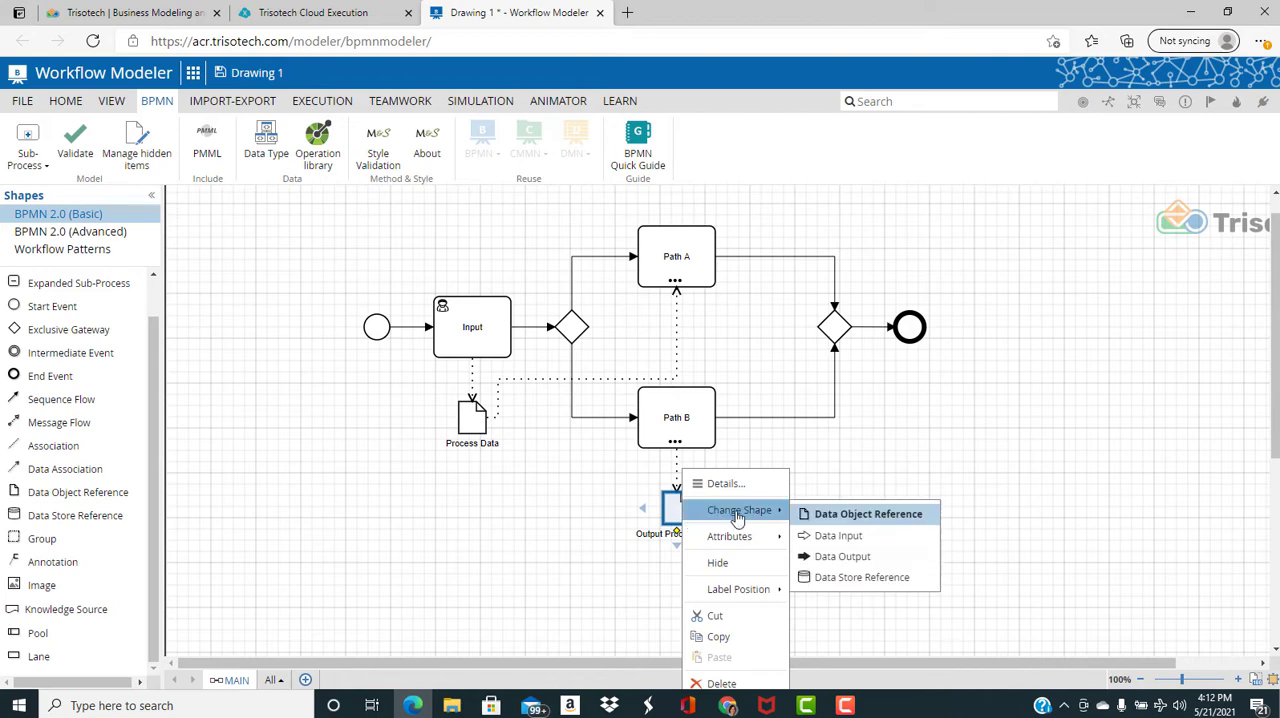
click(855, 558)
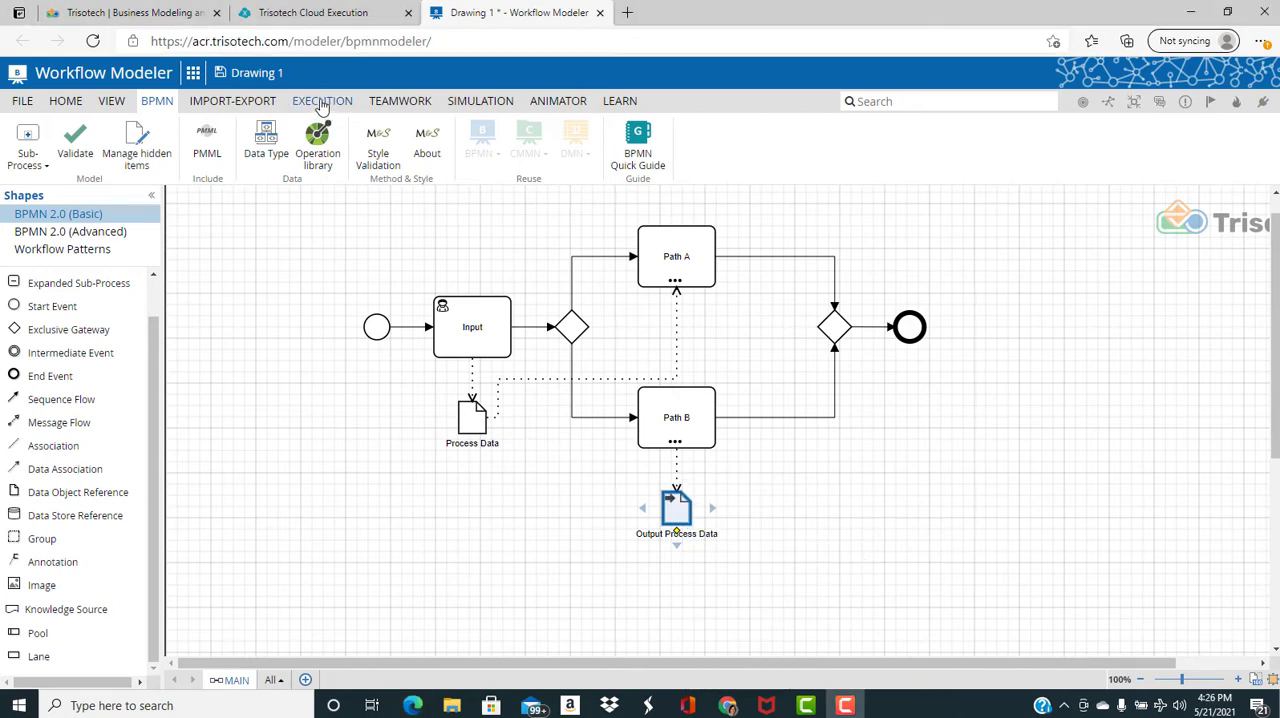
Publish the model to the test environment with MAIN marked as an executable process
click(322, 101)
click(30, 163)
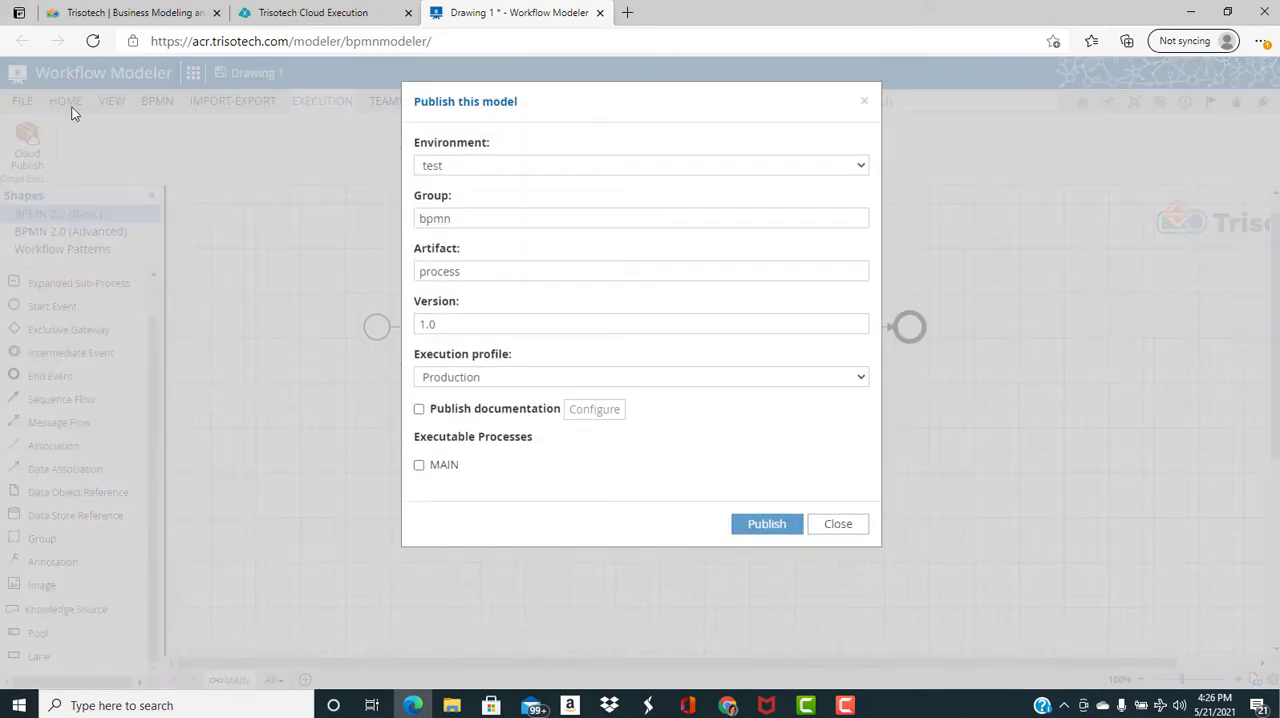
click(419, 465)
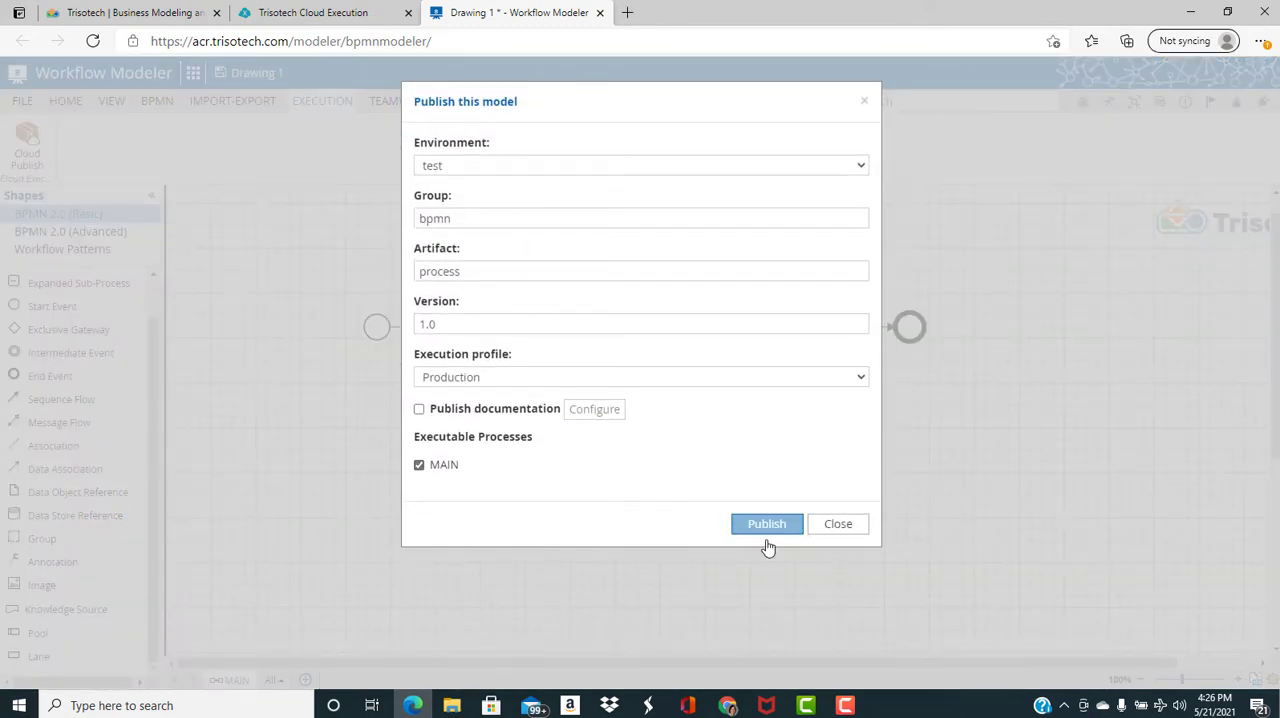
click(771, 527)
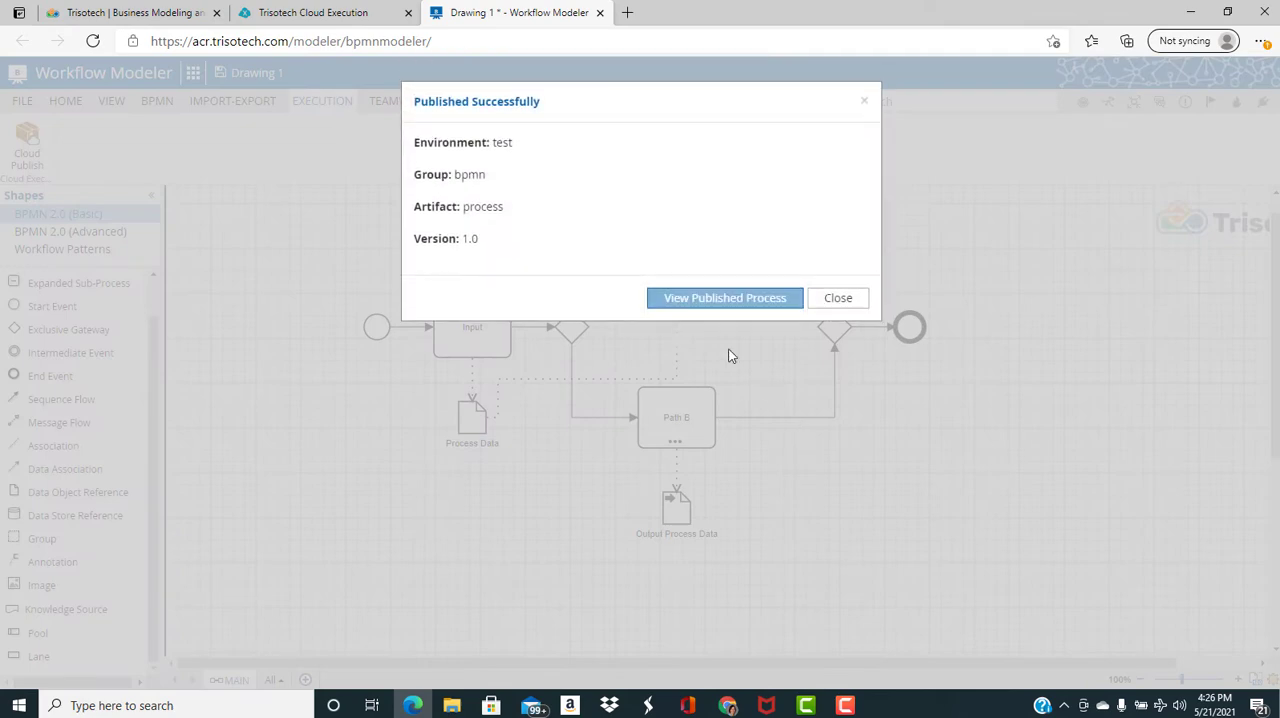
View the published MAIN process in the Service Library, try it out, run it, and continue to its Input task
click(703, 305)
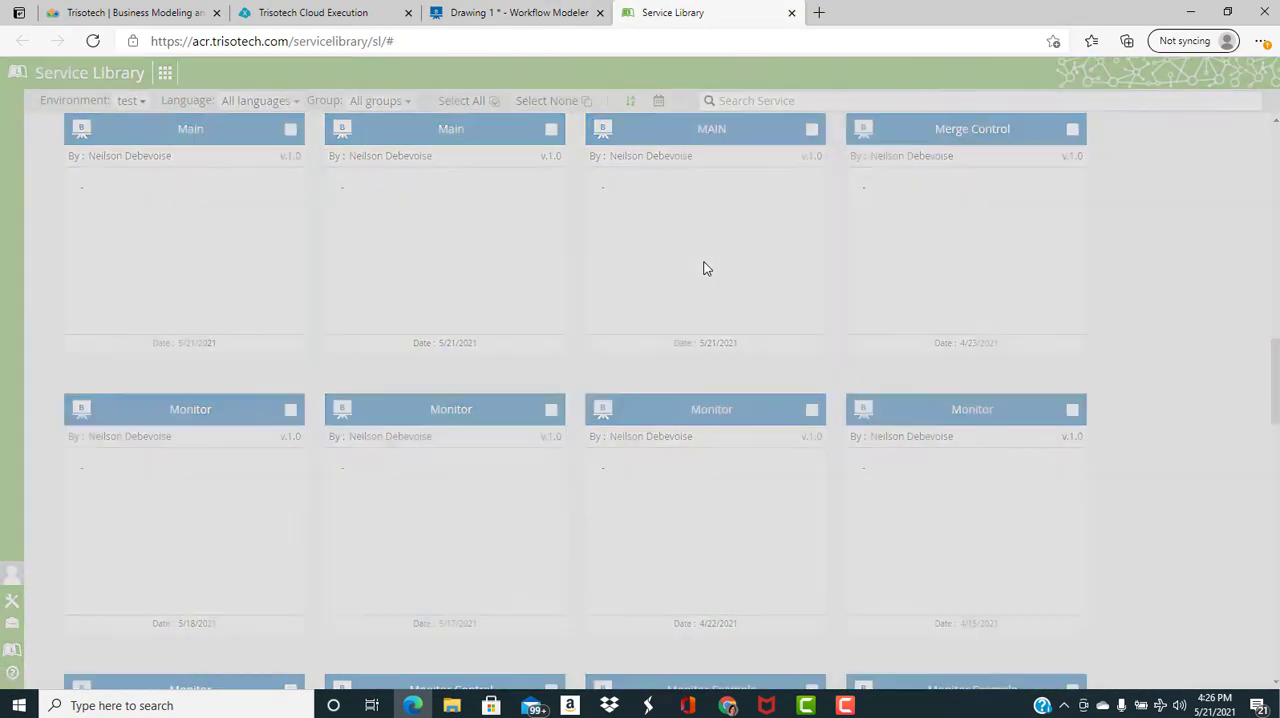
click(703, 268)
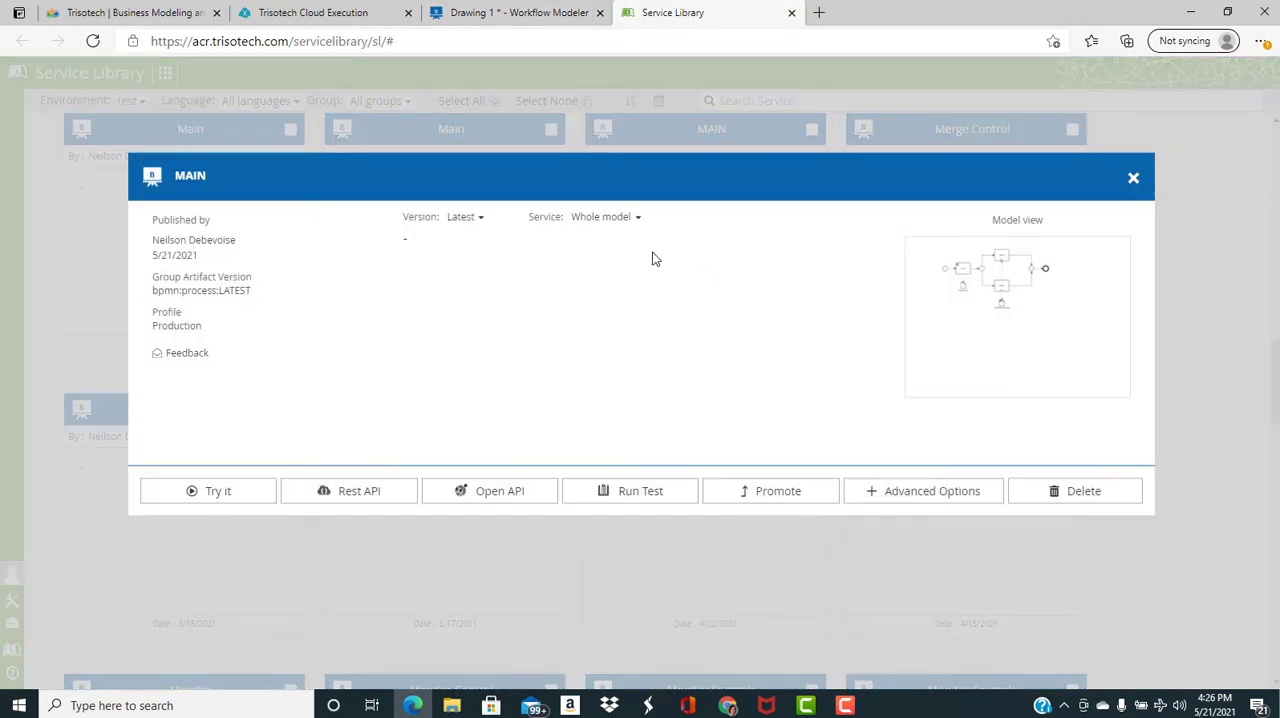
click(210, 493)
click(855, 198)
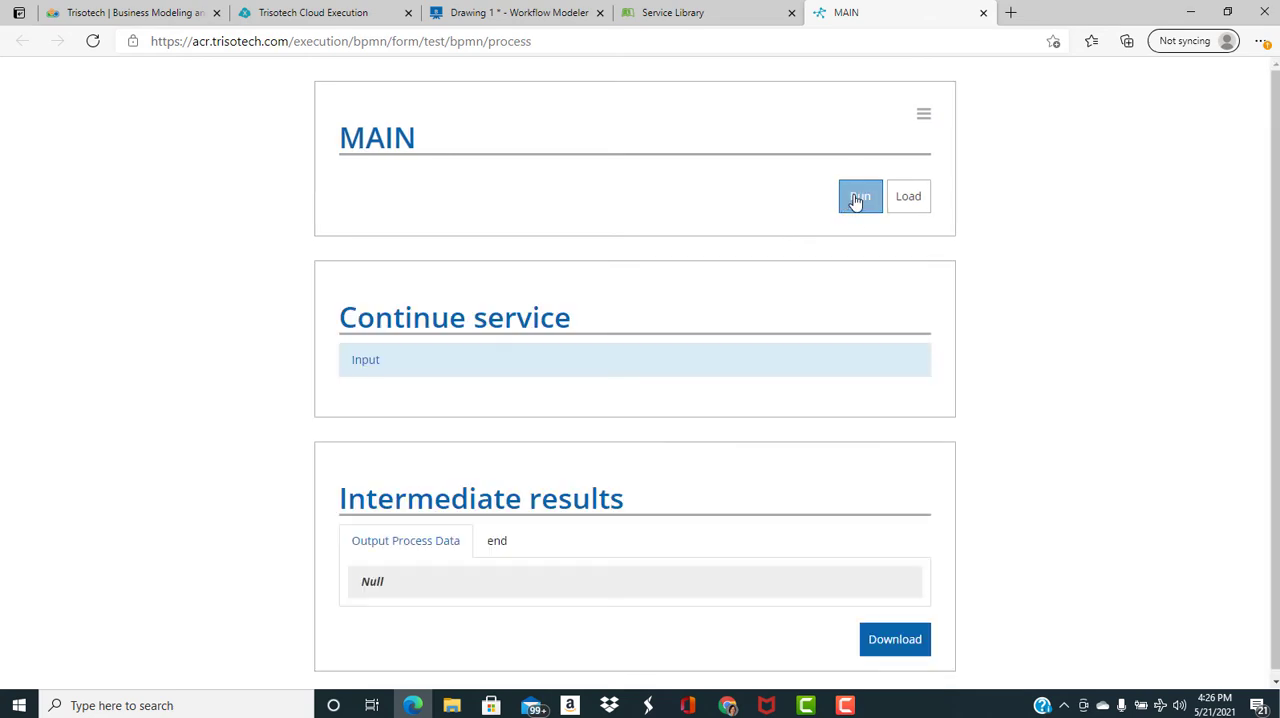
click(370, 360)
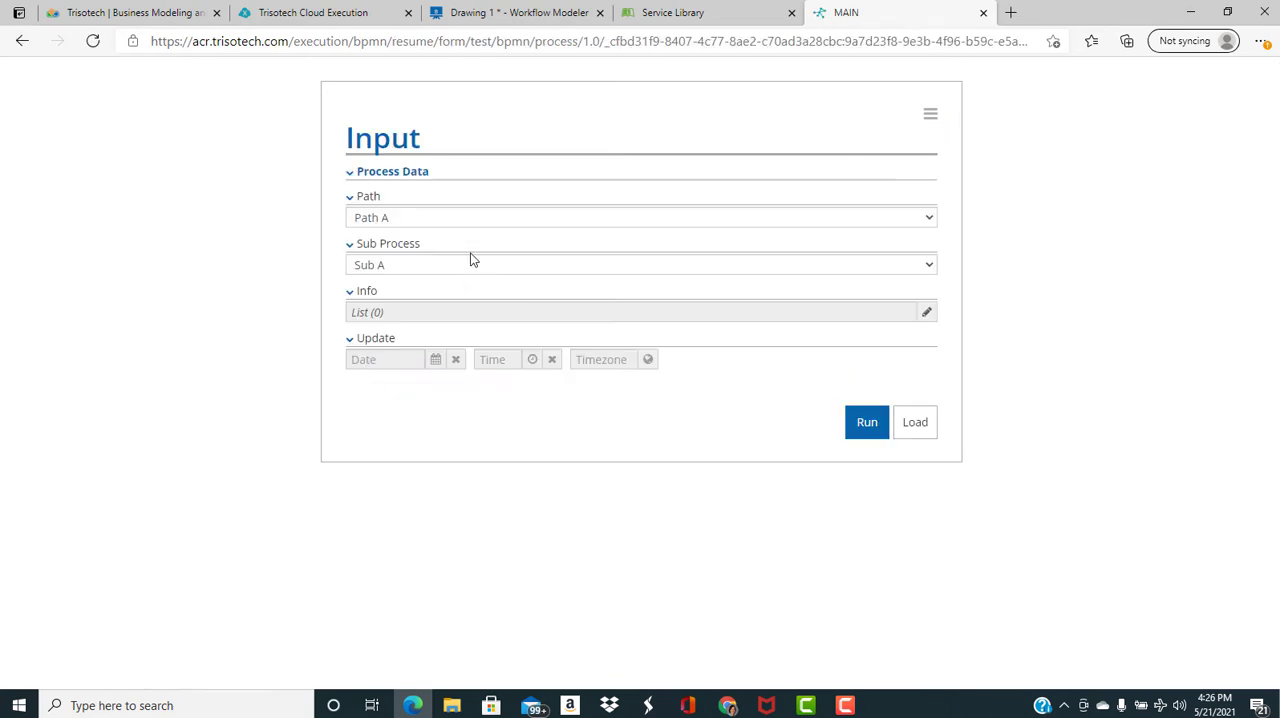
Add the line "Starting the process" to the Info list, and run the Input task with Path A and Sub A
click(928, 313)
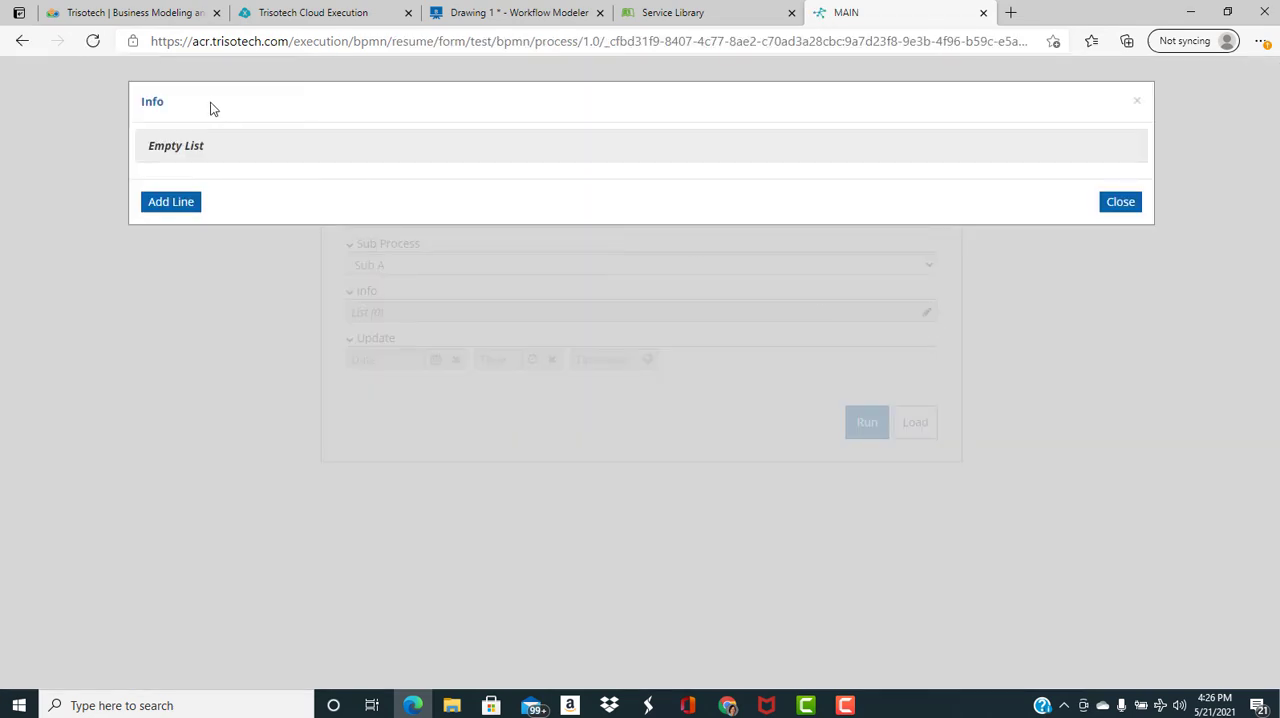
click(178, 186)
click(208, 145)
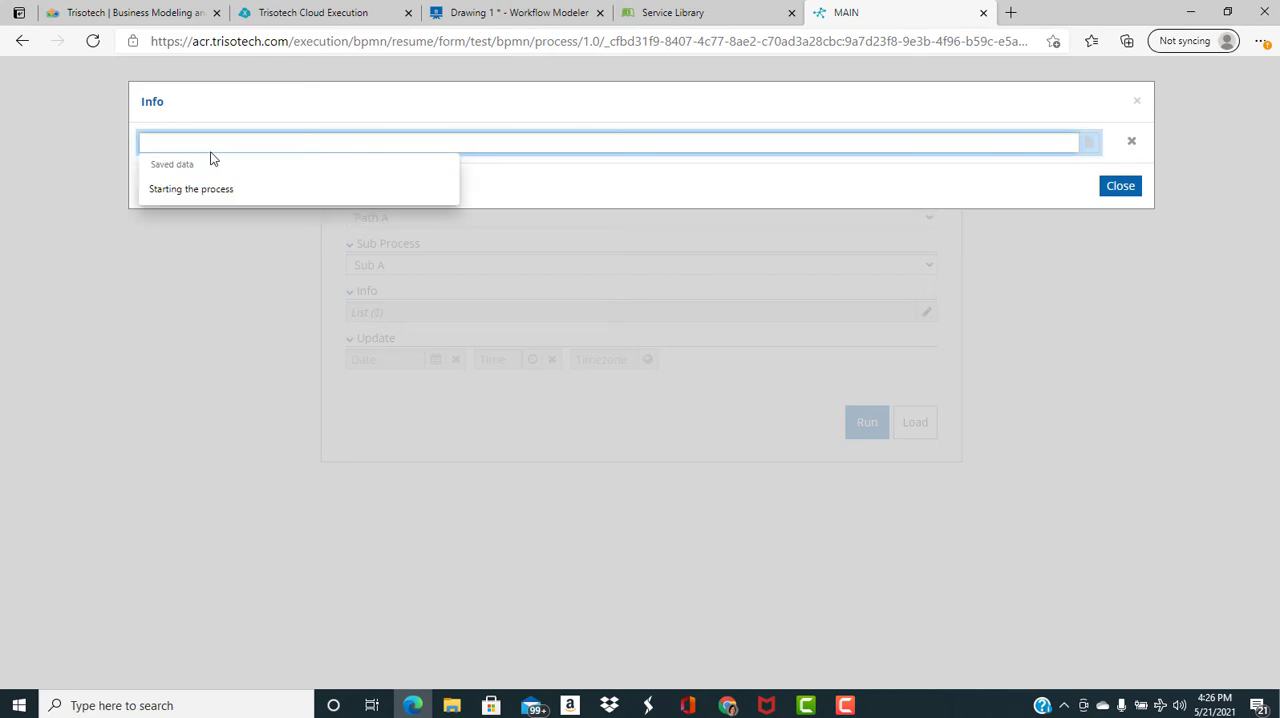
click(214, 189)
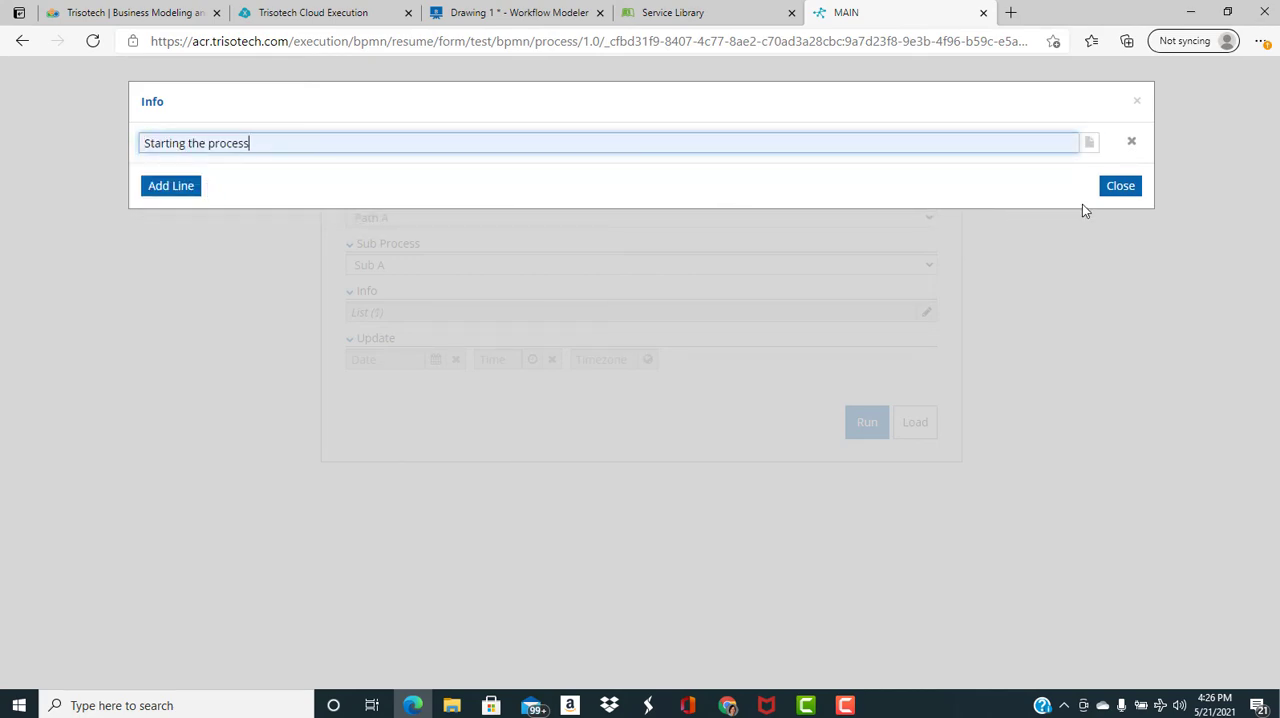
click(1130, 189)
click(866, 422)
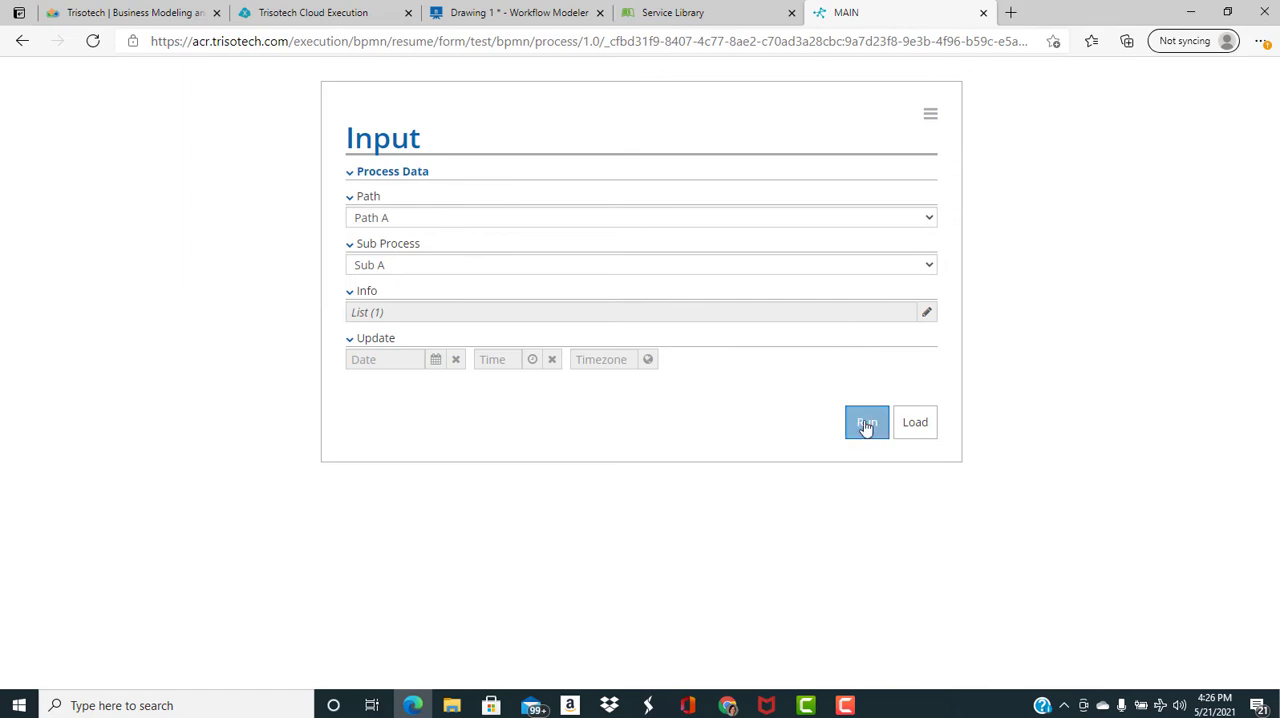
scroll(648, 358, down, 2)
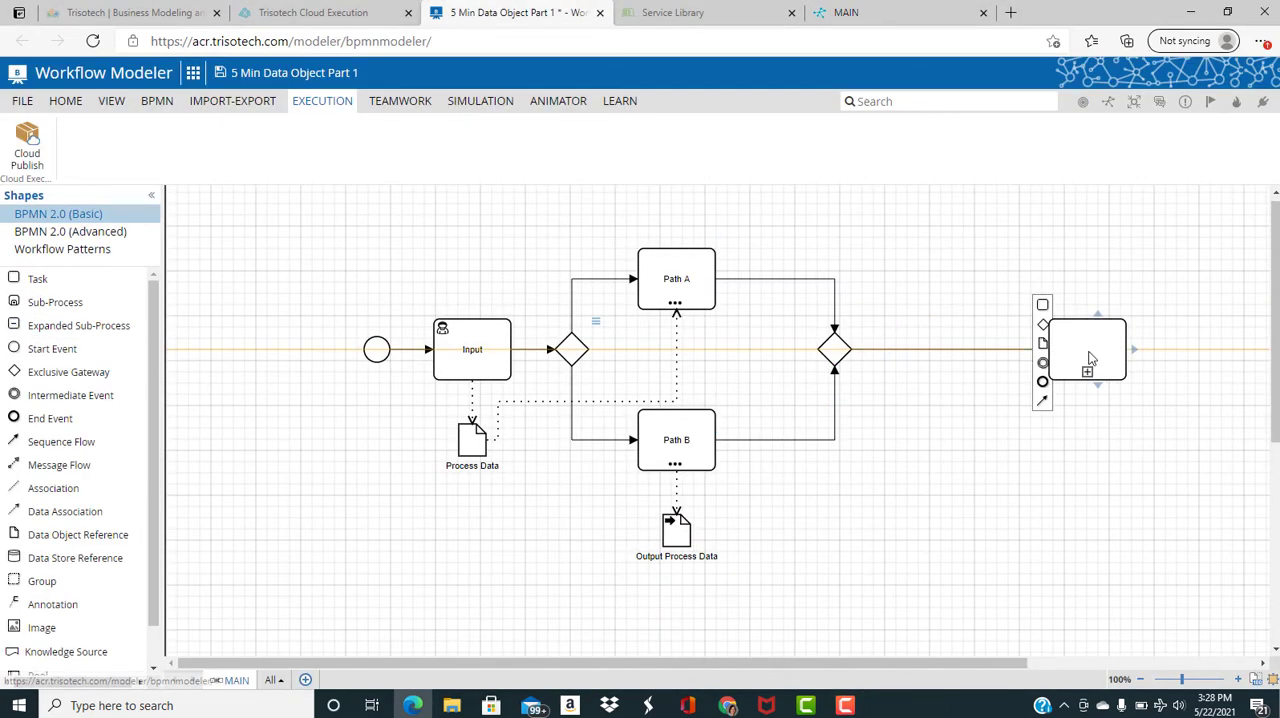
Insert a Sub Process between the merging gateway and end event, and begin its own page with a start event and exclusive gateway
drag(1080, 342, 948, 350)
click(930, 338)
drag(63, 348, 398, 407)
click(448, 381)
Branch the sub-process gateway to two tasks, Sub A above and Sub B below, placed to the right of the gateway
mouse_move(474, 372)
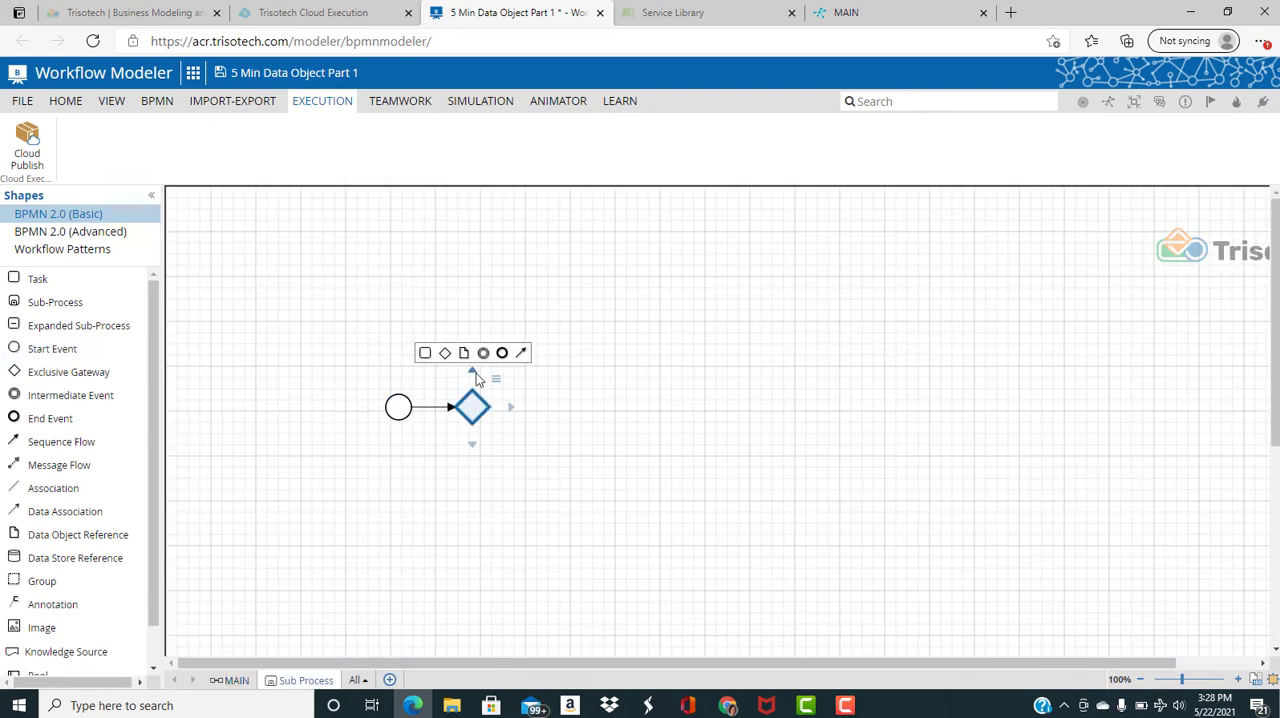
click(427, 353)
click(427, 462)
drag(486, 308, 586, 322)
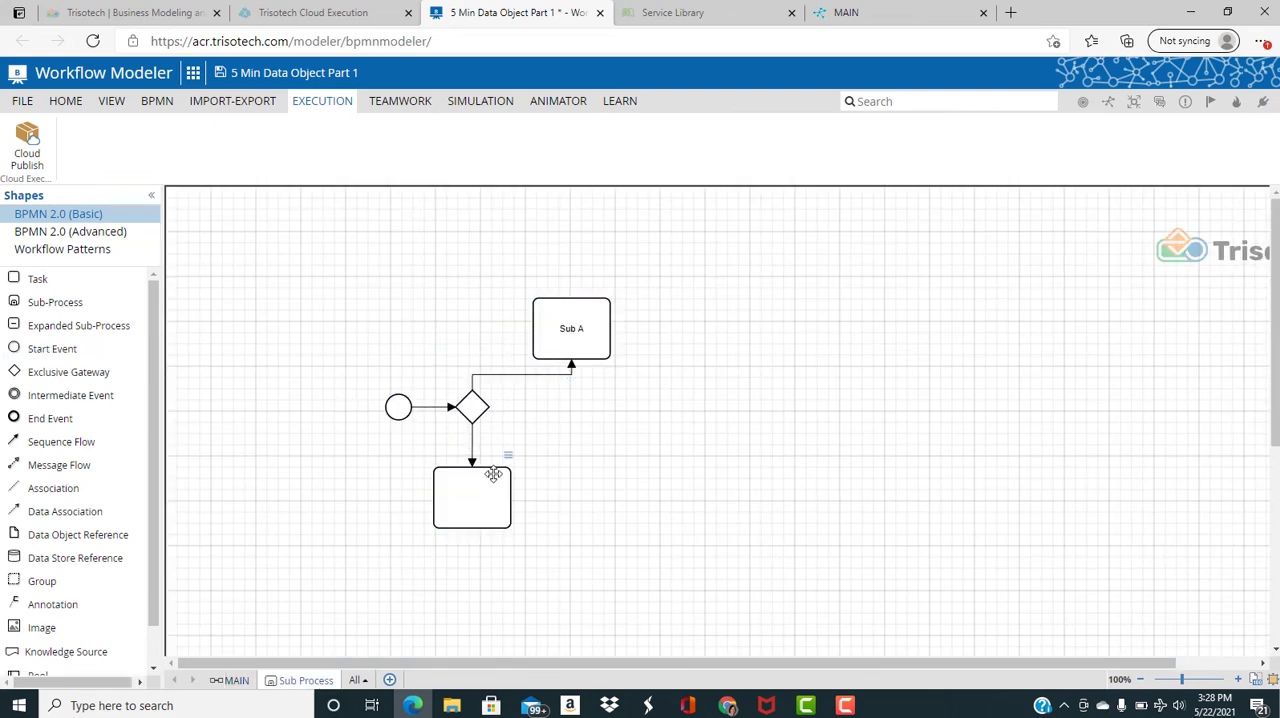
drag(494, 474, 593, 465)
Join Sub A and Sub B into a merging exclusive gateway, followed by an end event
click(610, 332)
click(653, 332)
drag(672, 330, 719, 408)
click(590, 489)
drag(632, 489, 704, 407)
click(719, 407)
click(777, 428)
drag(657, 368, 719, 391)
drag(657, 446, 719, 423)
Reattach the splitting gateway's outgoing flows to the left sides of Sub A and Sub B
click(533, 375)
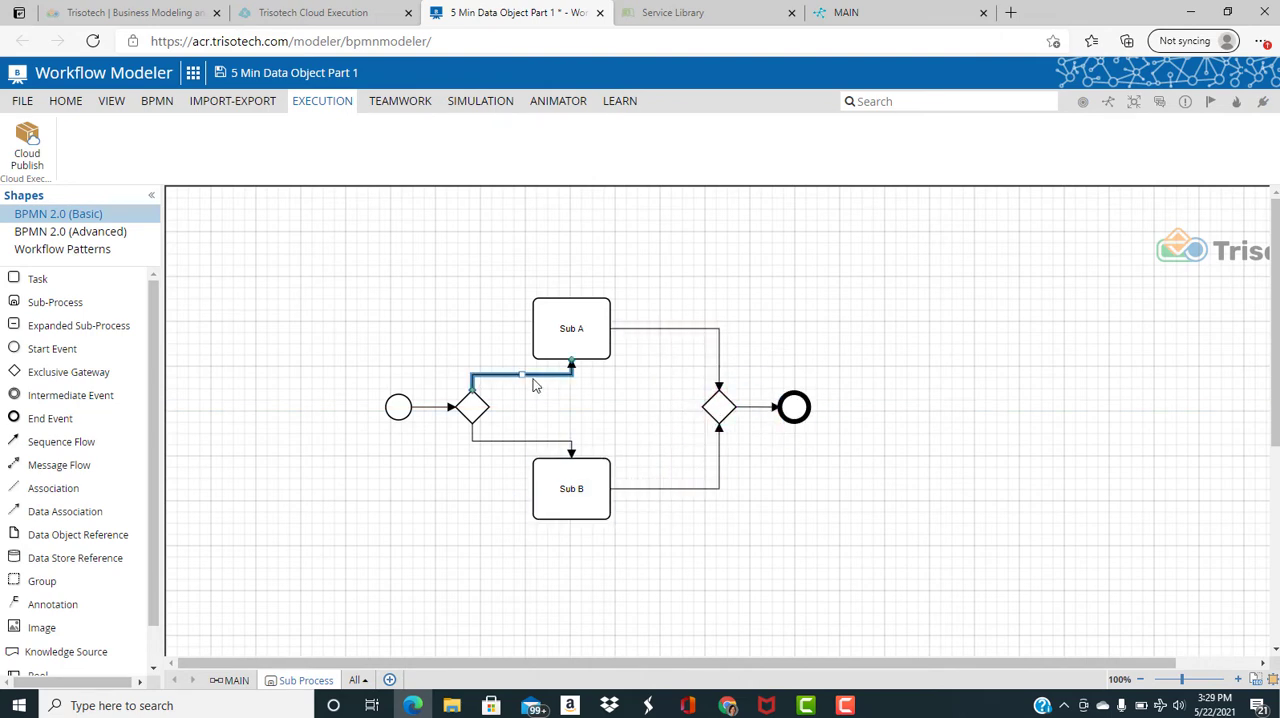
drag(571, 360, 533, 328)
click(548, 441)
drag(571, 457, 533, 489)
Set the condition of the sequence flow to Sub A to Process Data.Sub Process="Sub A"
right_click(501, 339)
click(691, 426)
text(P)
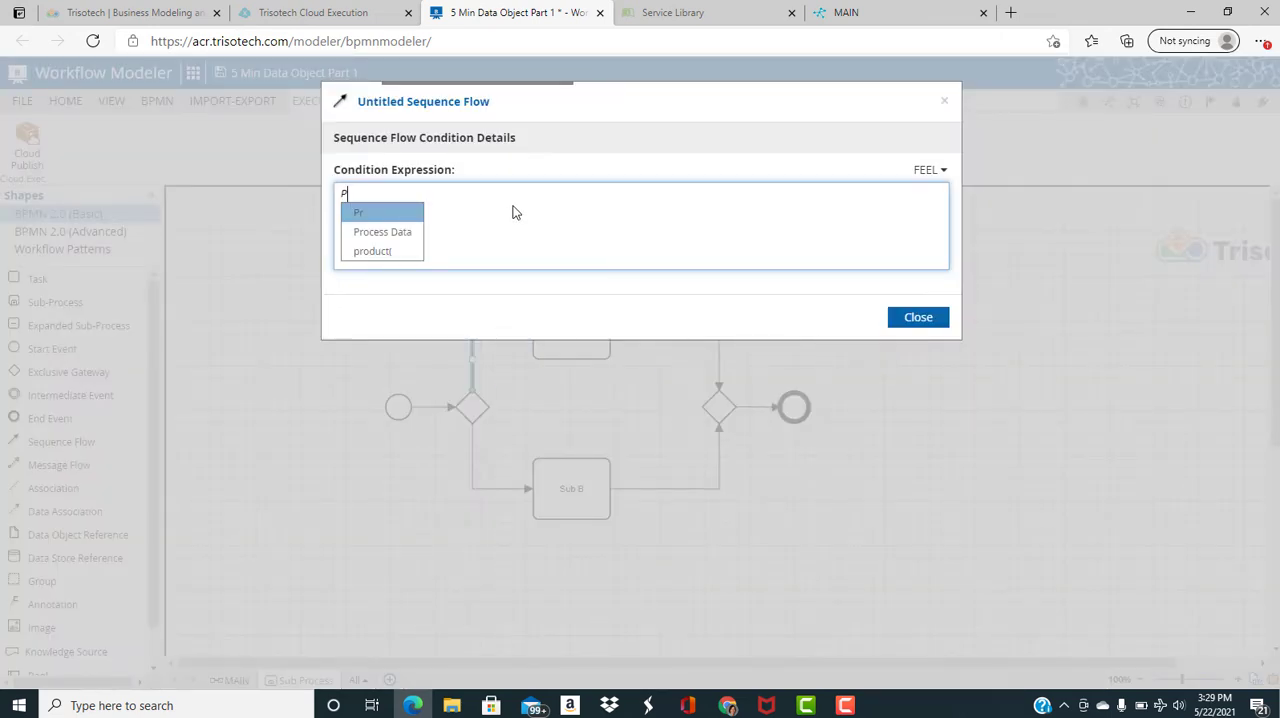
text(rocess Data.Sub Process="Sub A)
click(918, 317)
Set the condition of the sequence flow to Sub B to Process Data.Sub Process="Sub B"
right_click(473, 488)
click(660, 576)
click(442, 231)
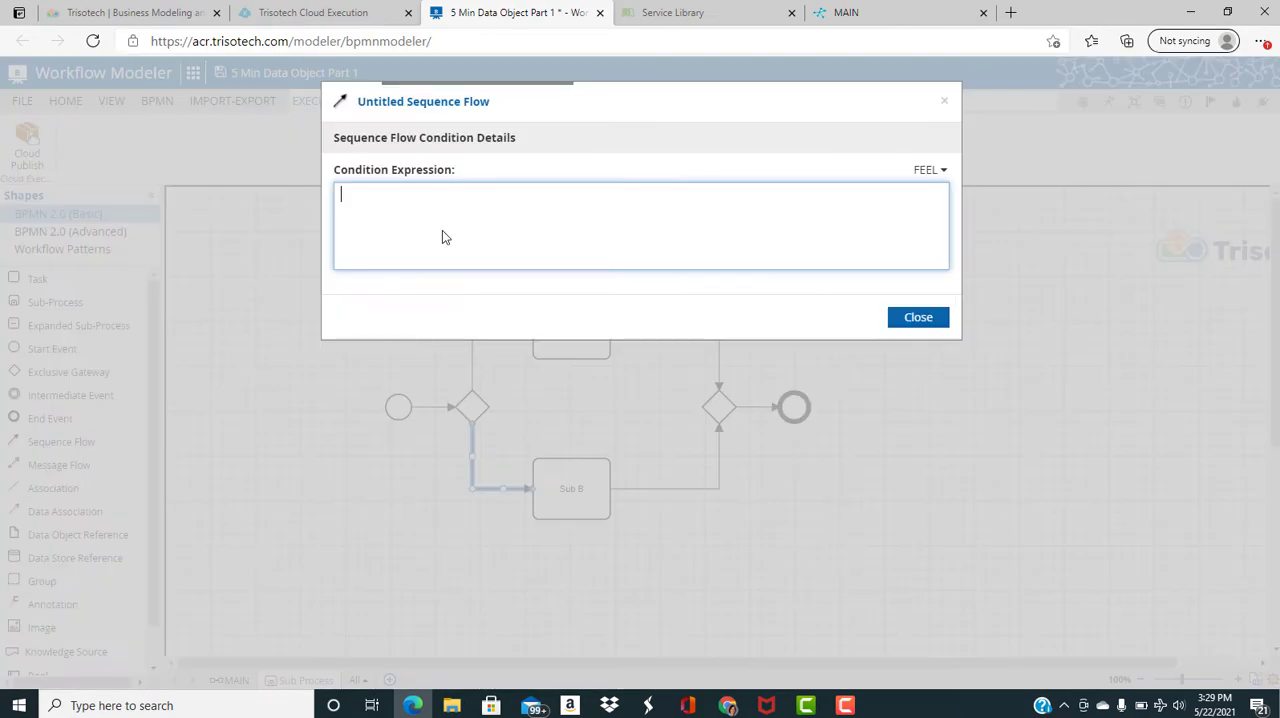
text(Process Data.)
click(457, 251)
text(="Sub B)
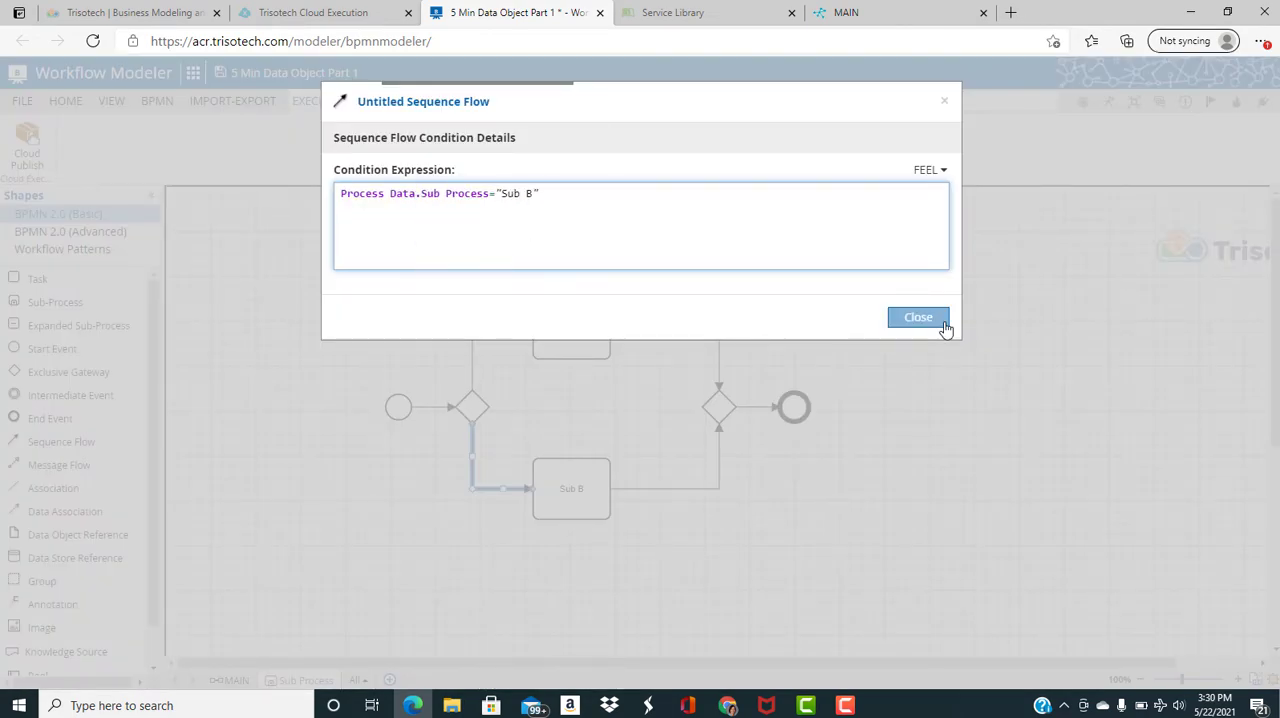
click(930, 318)
In Sub A's input mapping, add Process Data as an input association and map internal input Process Data to Process Data
right_click(563, 329)
click(686, 404)
click(312, 275)
click(447, 402)
click(448, 438)
click(506, 434)
text(Process Data)
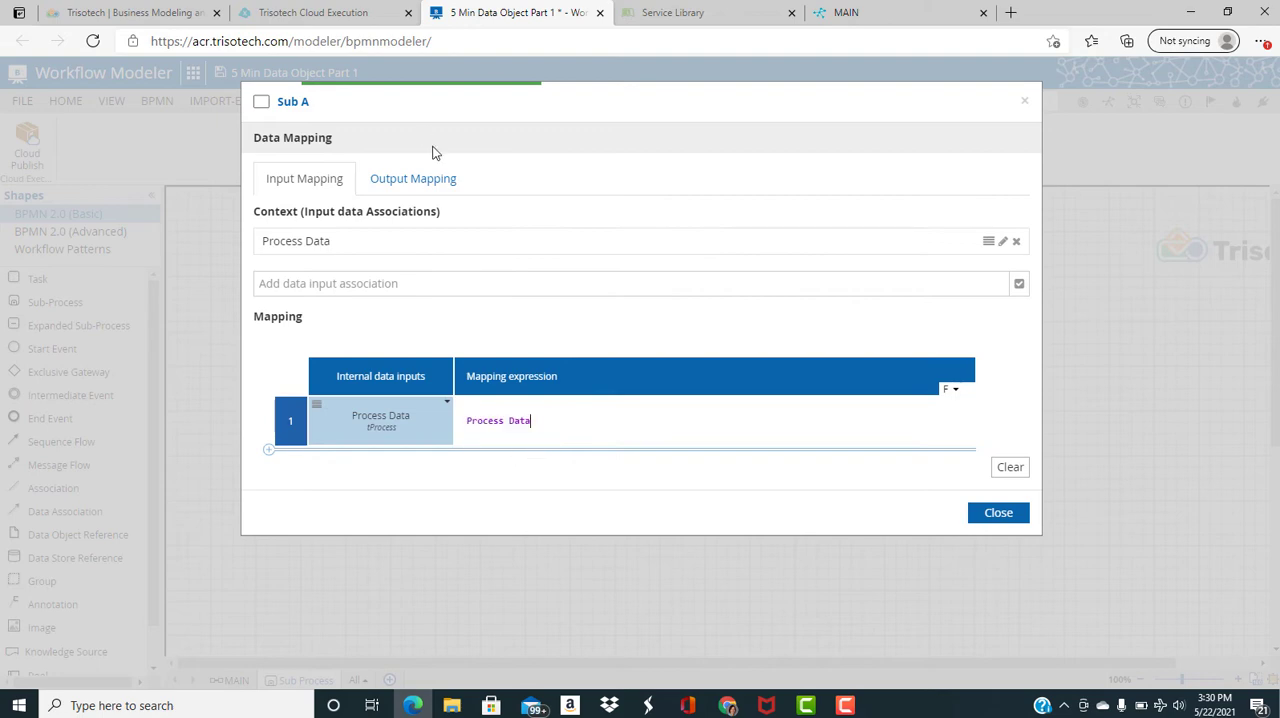
Add the inner data output Output Process Data to Sub A and map its output association with a context expression
click(416, 178)
click(416, 248)
click(325, 275)
click(699, 441)
In Sub A's output mapping, set Path to Process Data.Path and Sub Process to Process Data.Sub Process
click(695, 432)
text(Process Data.)
click(748, 463)
click(700, 483)
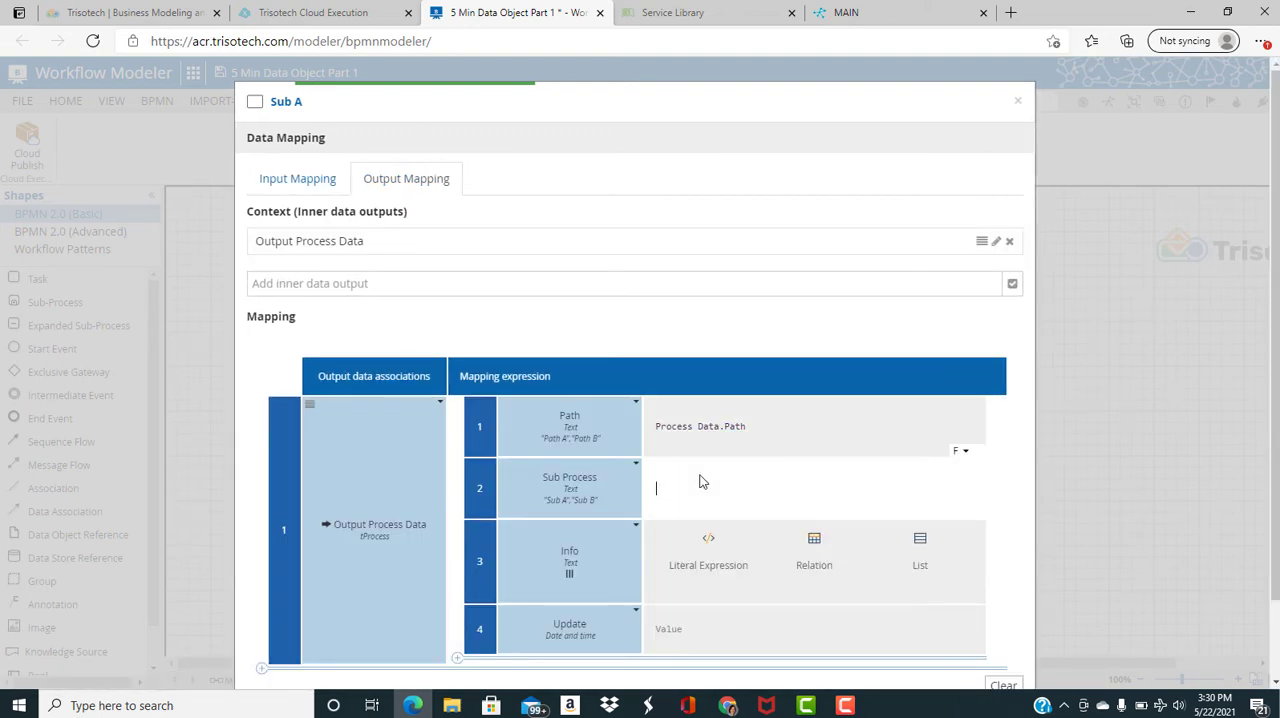
text(Process Data.)
click(762, 545)
Set Sub A's Info output to the literal expression append(Process Data.Info,"The subprocess activity Sub A executed")
click(698, 536)
text(append(Process Data.Info,"The sub)
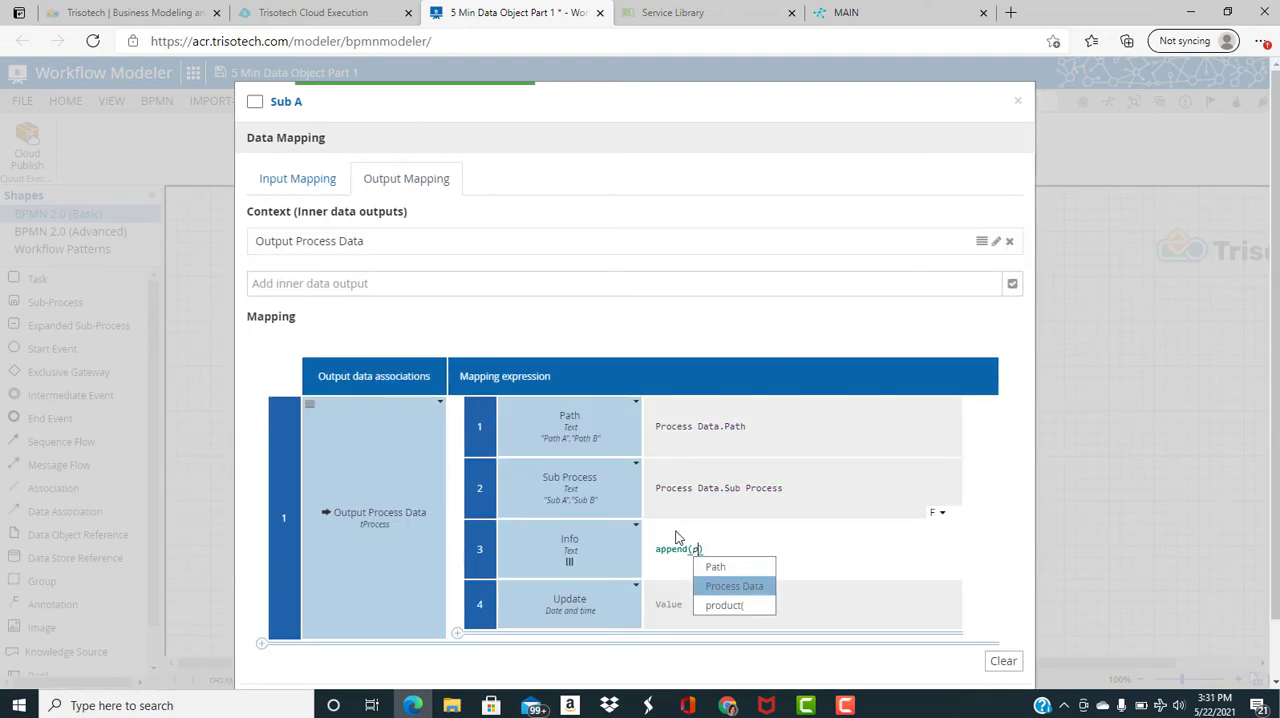
text(process activity Sub A executed)
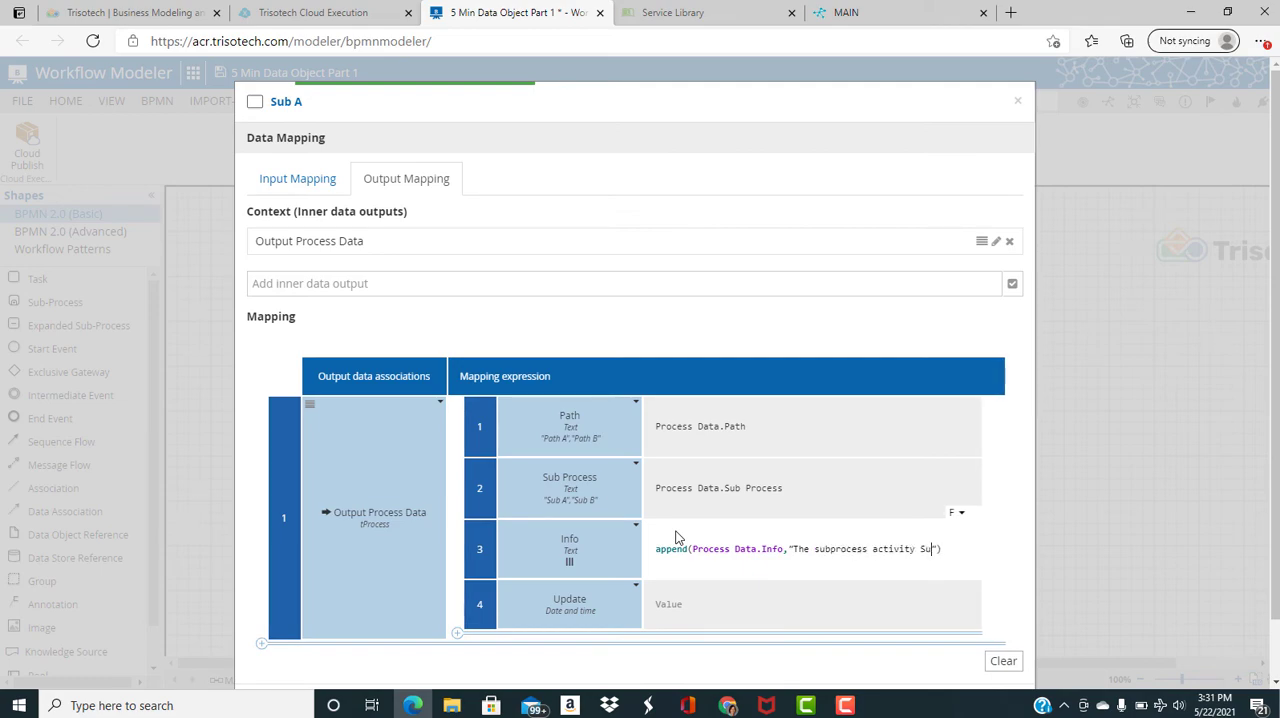
key(shift+Left)
key(shift+Left)
key(shift+Left)
key(shift+Left)
key(shift+Left)
key(shift+Left)
key(shift+Left)
key(shift+Left)
key(shift+Left)
key(shift+Left)
key(shift+Left)
key(shift+Left)
key(shift+Left)
key(shift+Left)
key(shift+Left)
key(shift+Left)
key(shift+Left)
key(shift+Left)
key(shift+Left)
key(shift+Left)
key(ctrl+c)
Set the Update attribute in Sub A's output mapping to now()
click(680, 606)
text(no)
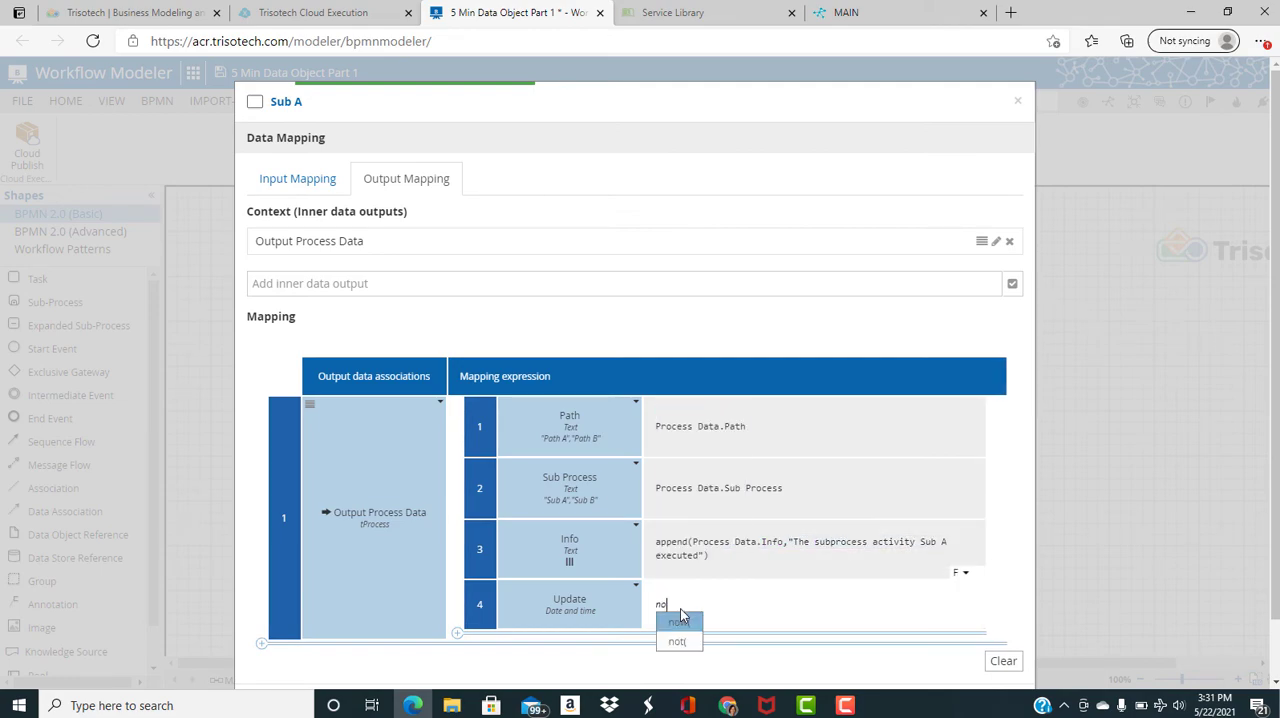
click(680, 621)
Add a second output association for Process Data to Sub A with the expression Output Process Data, and close the mapping
scroll(500, 610, down, 1)
click(261, 581)
click(340, 618)
click(516, 629)
text(Output Process Data)
scroll(1137, 566, down, 1)
click(991, 641)
In Sub B's input mapping, add Process Data as an input association and map the internal input to Process Data
click(560, 487)
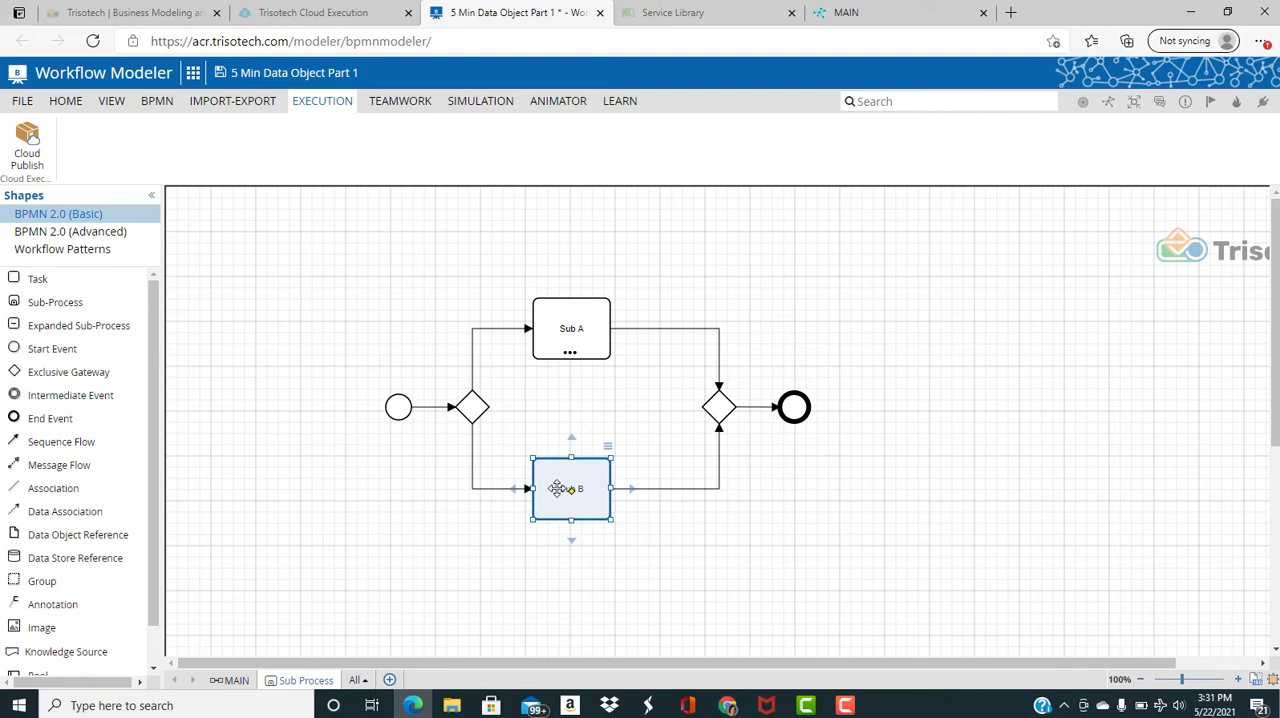
right_click(560, 487)
click(790, 590)
click(413, 241)
text(p)
click(312, 278)
click(528, 431)
text(Process Data)
Set up Sub B's output mapping with the inner data output Output Process Data and a context expression
click(413, 179)
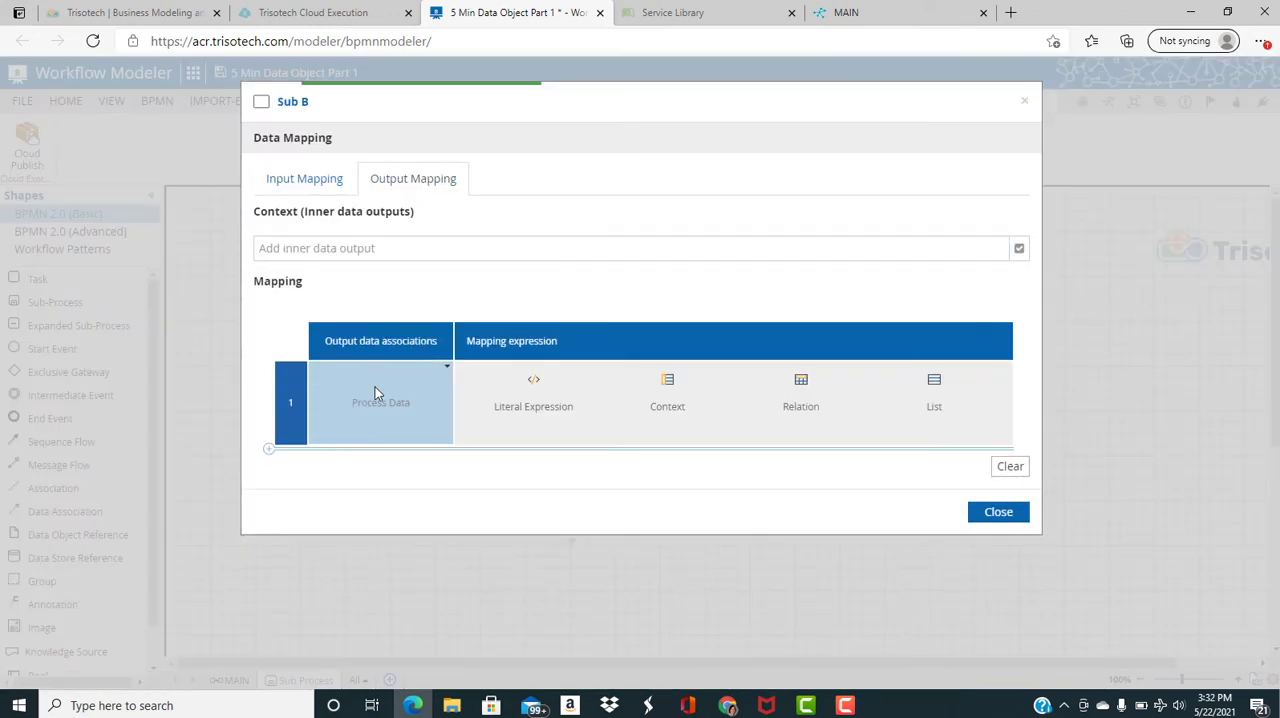
click(374, 396)
click(669, 415)
In Sub B's output mapping, set Path to Process Data.Path and Sub Process to Process Data.Sub Process
click(674, 424)
text(Process Data.Path)
click(694, 482)
text(Process Data.Sub Process)
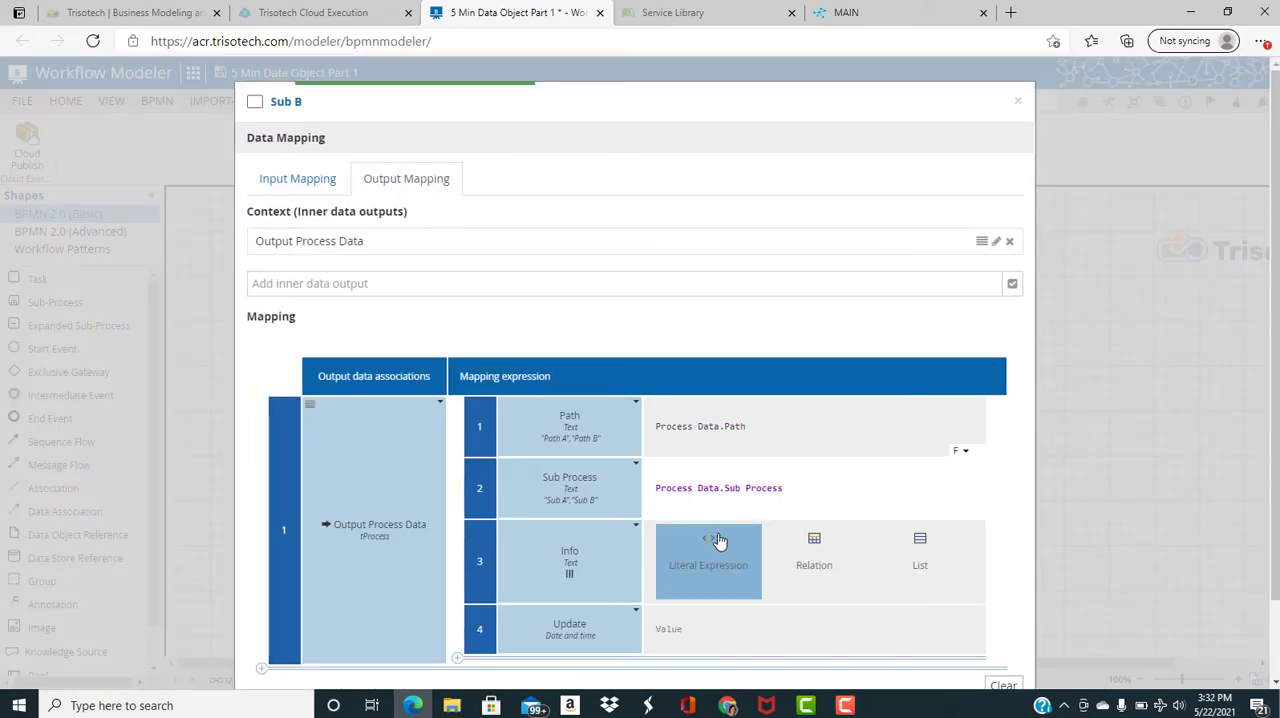
In Sub B's output mapping, set Info to append(Process Data.Info,"The subprocess activity Sub B executed") and Update to now()
click(718, 541)
key(ctrl+v)
click(946, 538)
text(B)
click(706, 607)
text(now())
Add a second output association for Process Data to Sub B with the expression Output Process Data, and close the mapping
click(262, 643)
scroll(369, 551, down, 2)
click(369, 545)
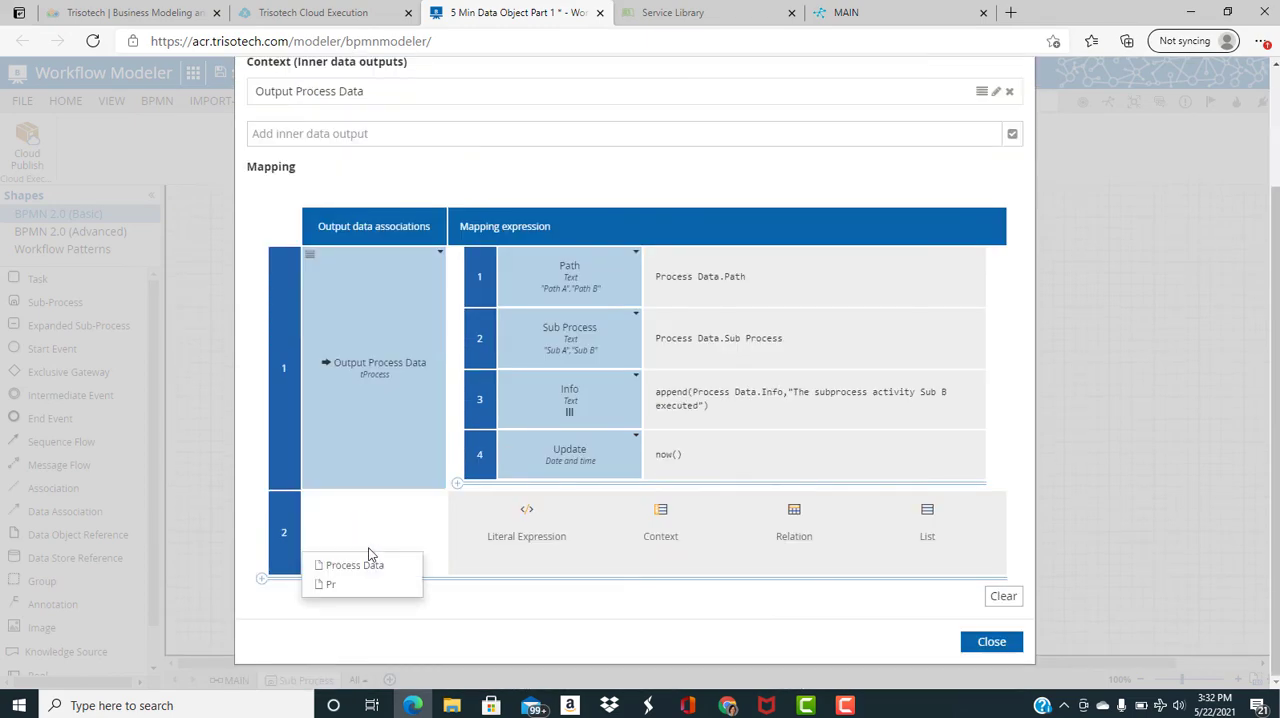
click(355, 565)
click(524, 531)
text(Output Process Data)
click(991, 641)
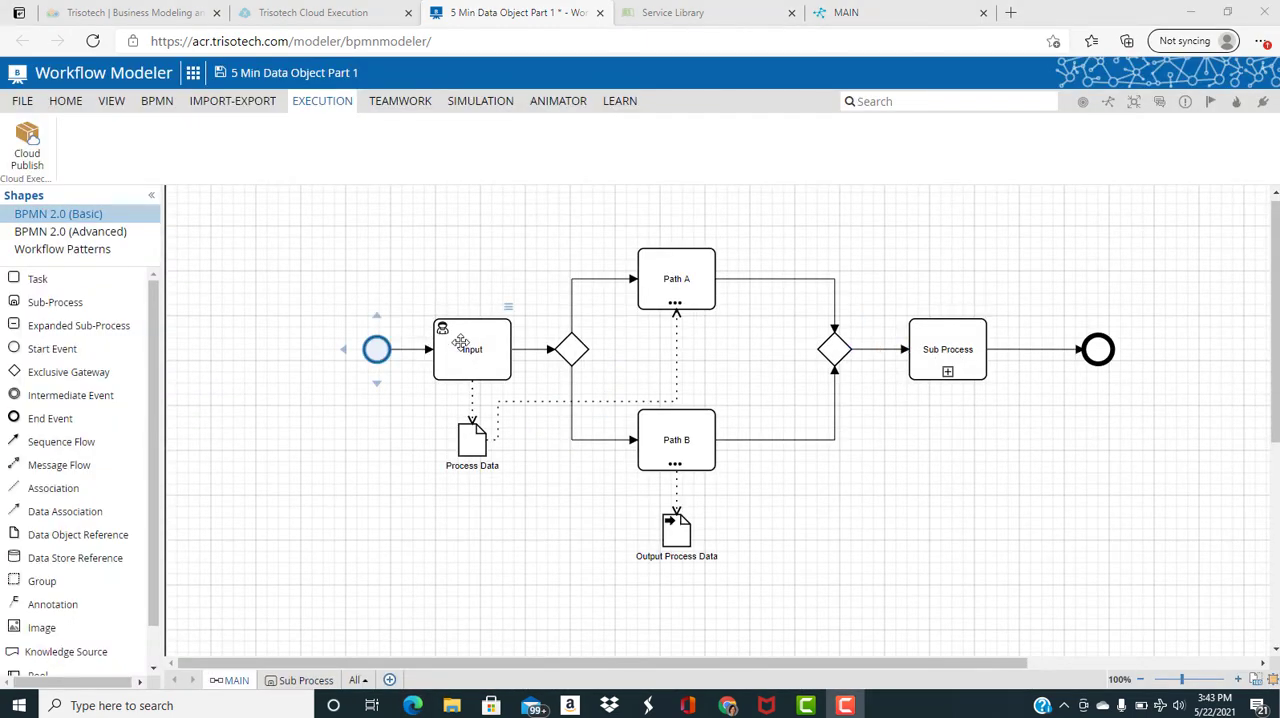
On the MAIN page, delete the Input user task and connect the start event directly to the splitting gateway
key(Delete)
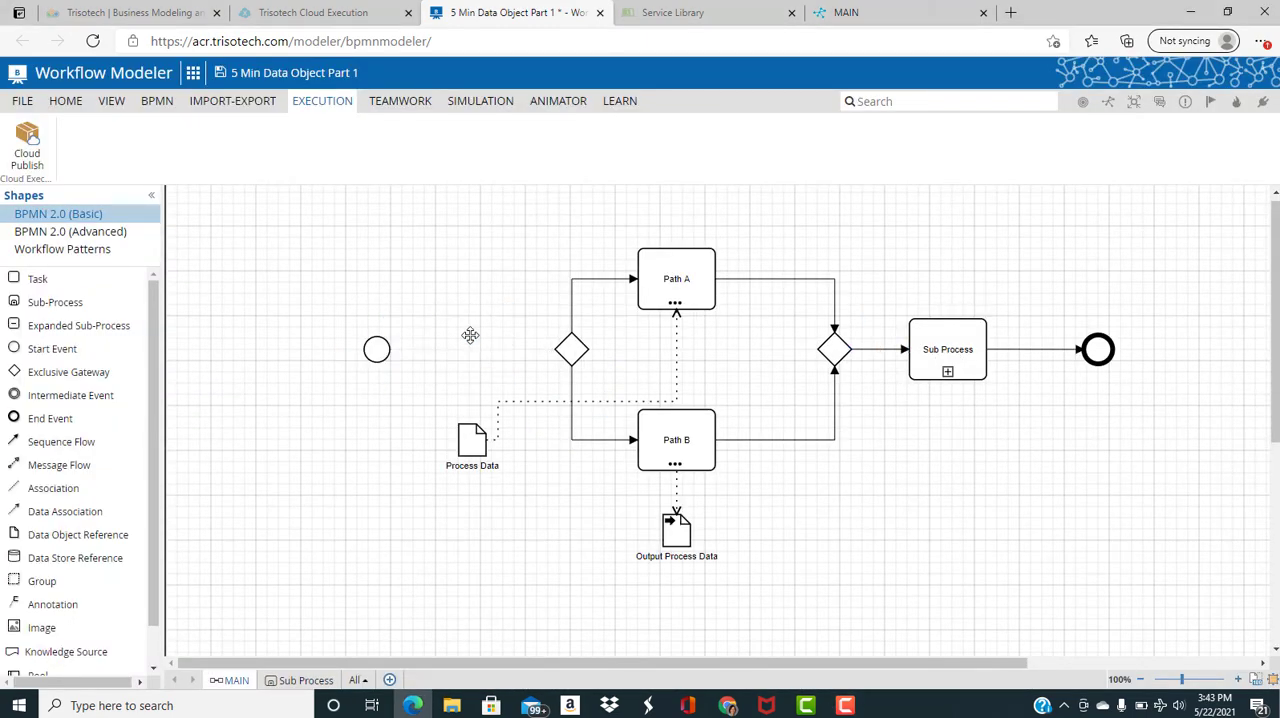
click(380, 349)
drag(450, 355, 570, 352)
Change the shape of the Process Data object on the MAIN page to Data Input
click(476, 440)
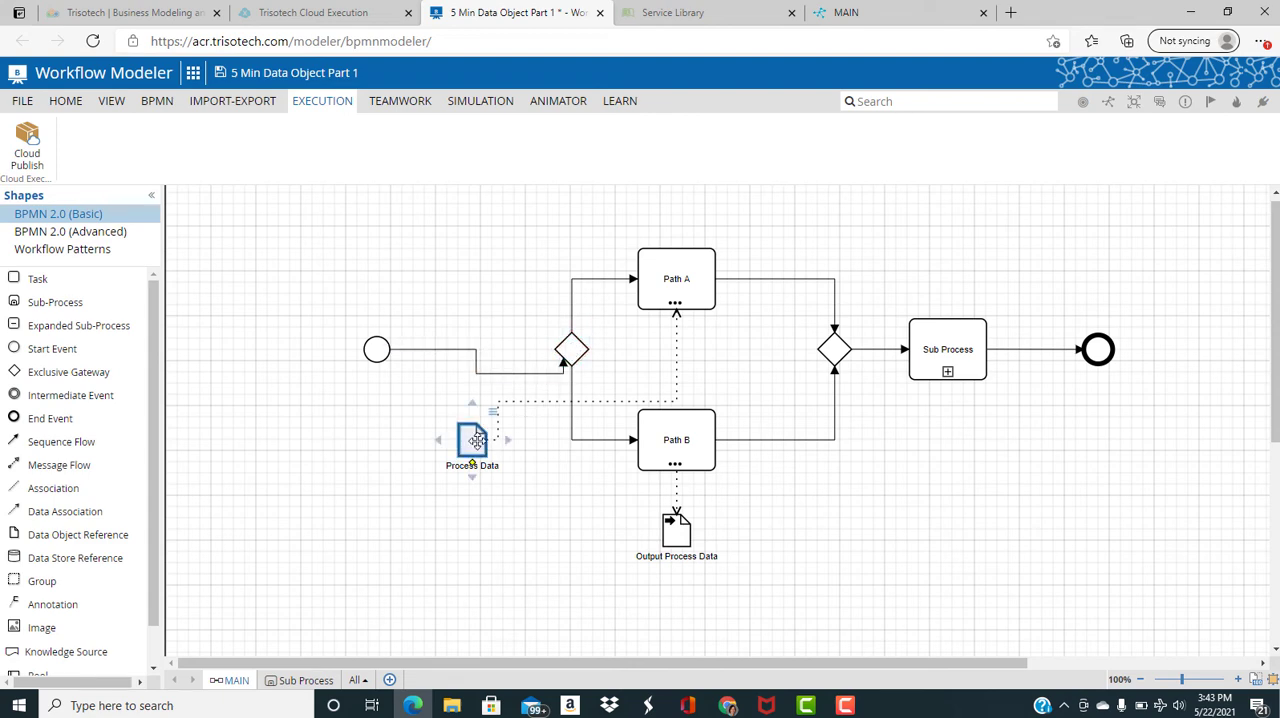
right_click(477, 442)
mouse_move(552, 510)
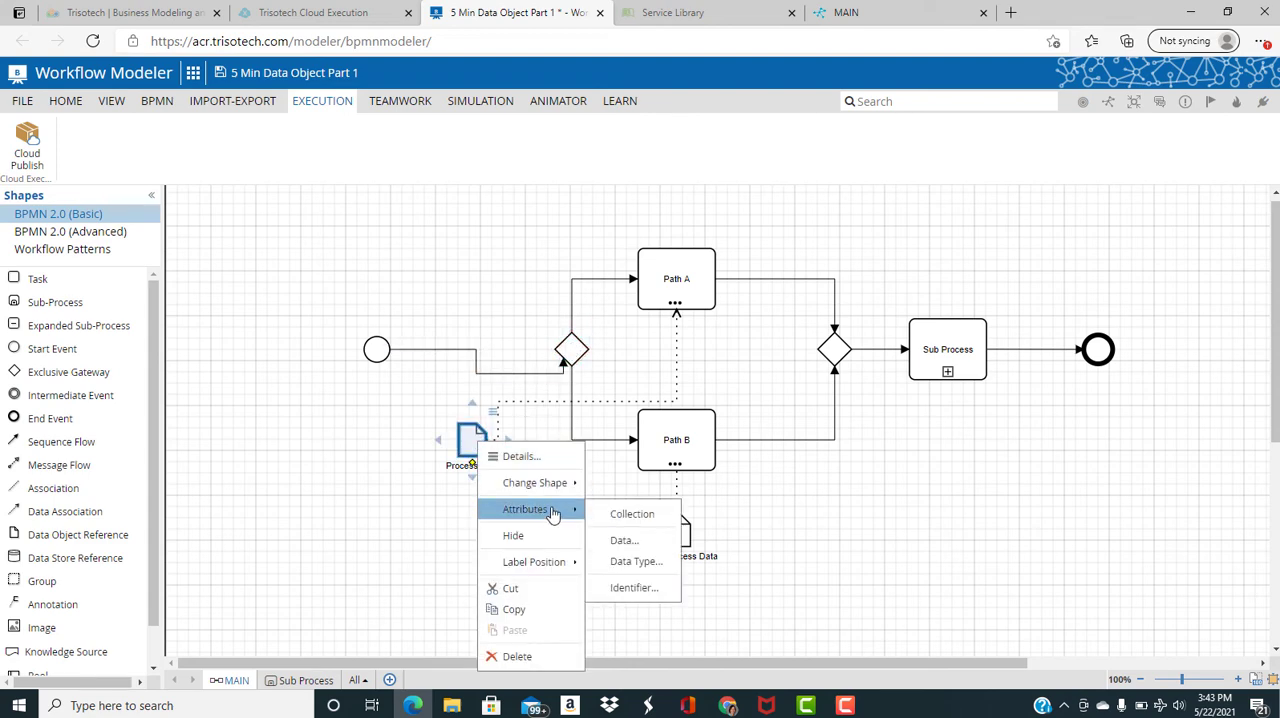
mouse_move(575, 483)
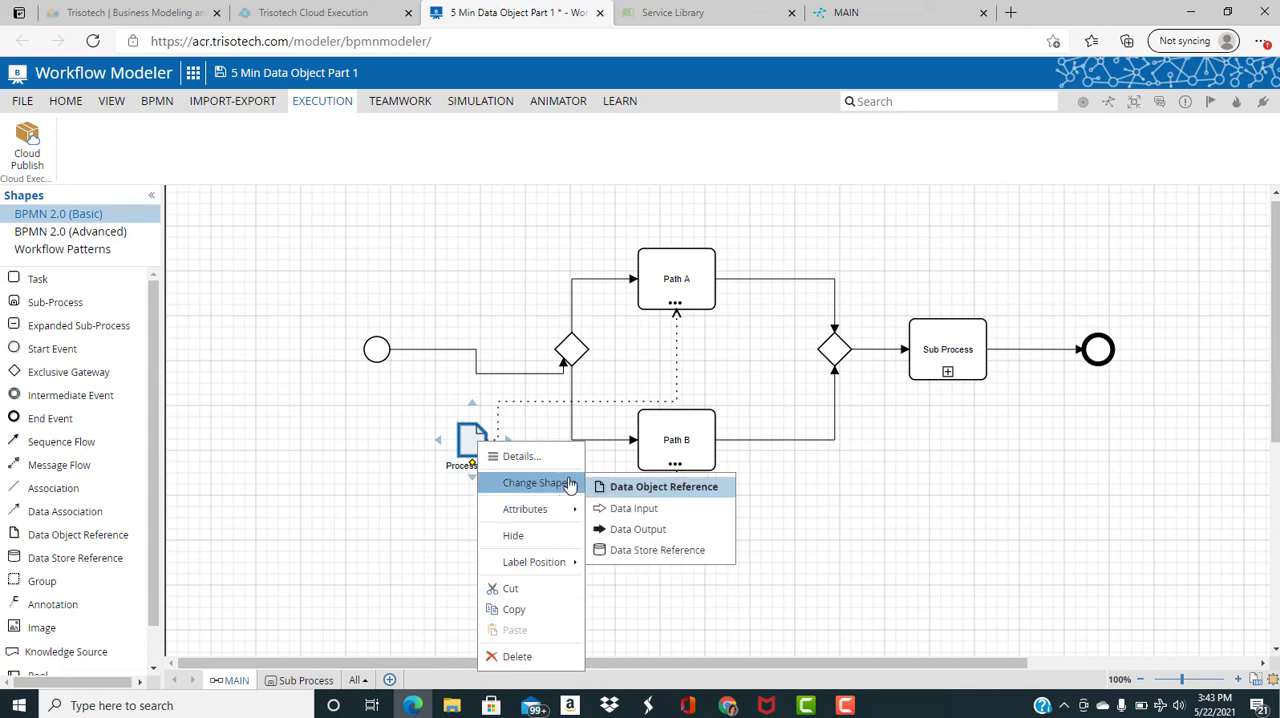
click(647, 516)
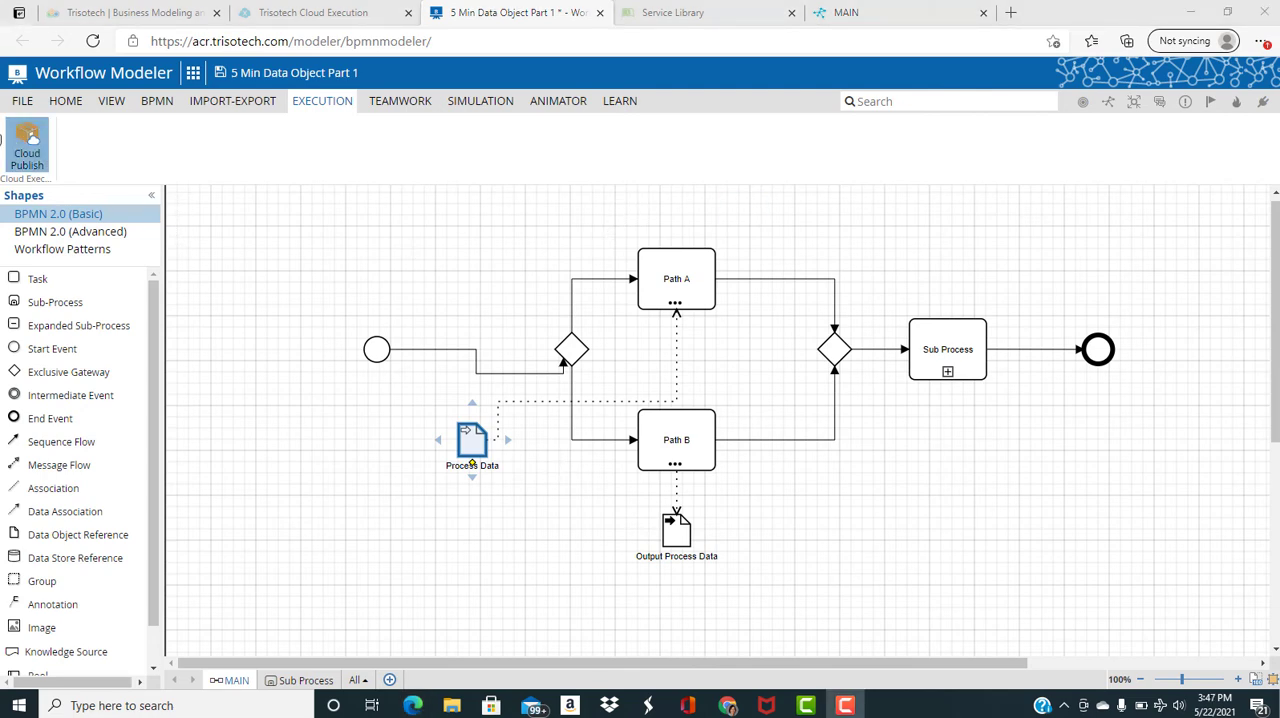
Publish the updated model to the test environment with MAIN as the executable process
click(27, 141)
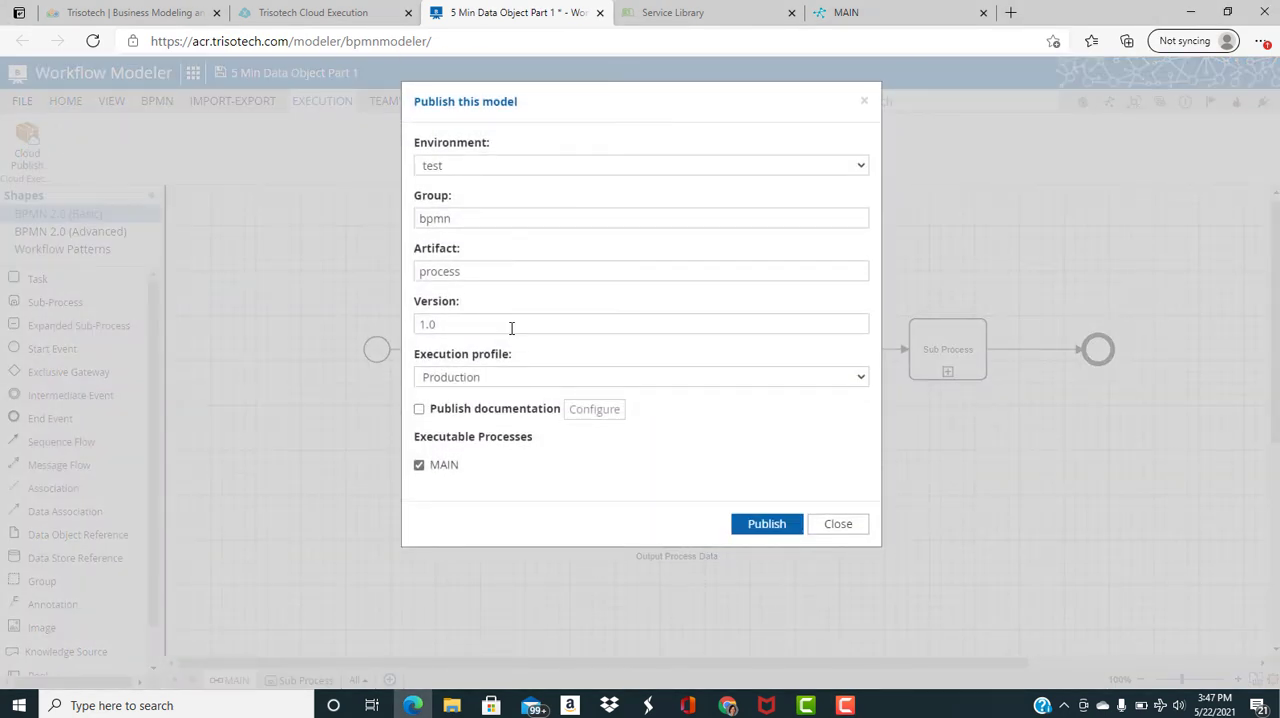
click(752, 527)
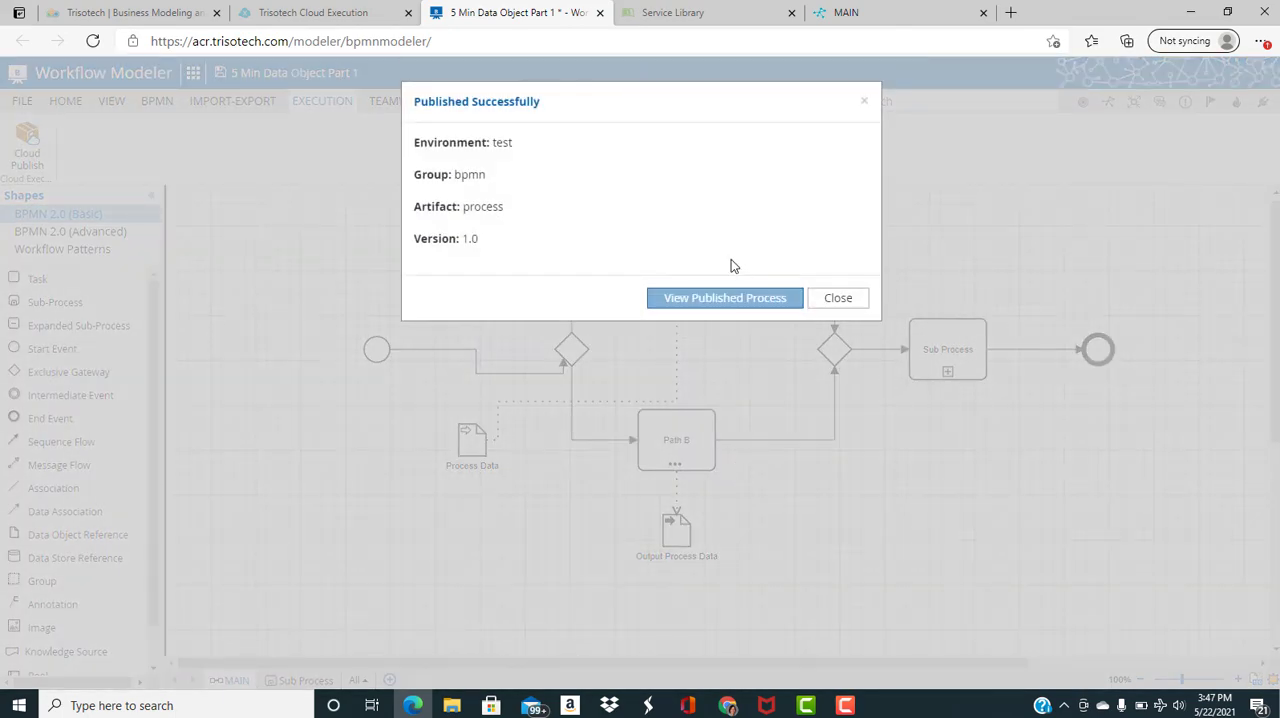
Open the published MAIN process's trial form and set its Info entry to "Starting the process with a sub process"
click(737, 300)
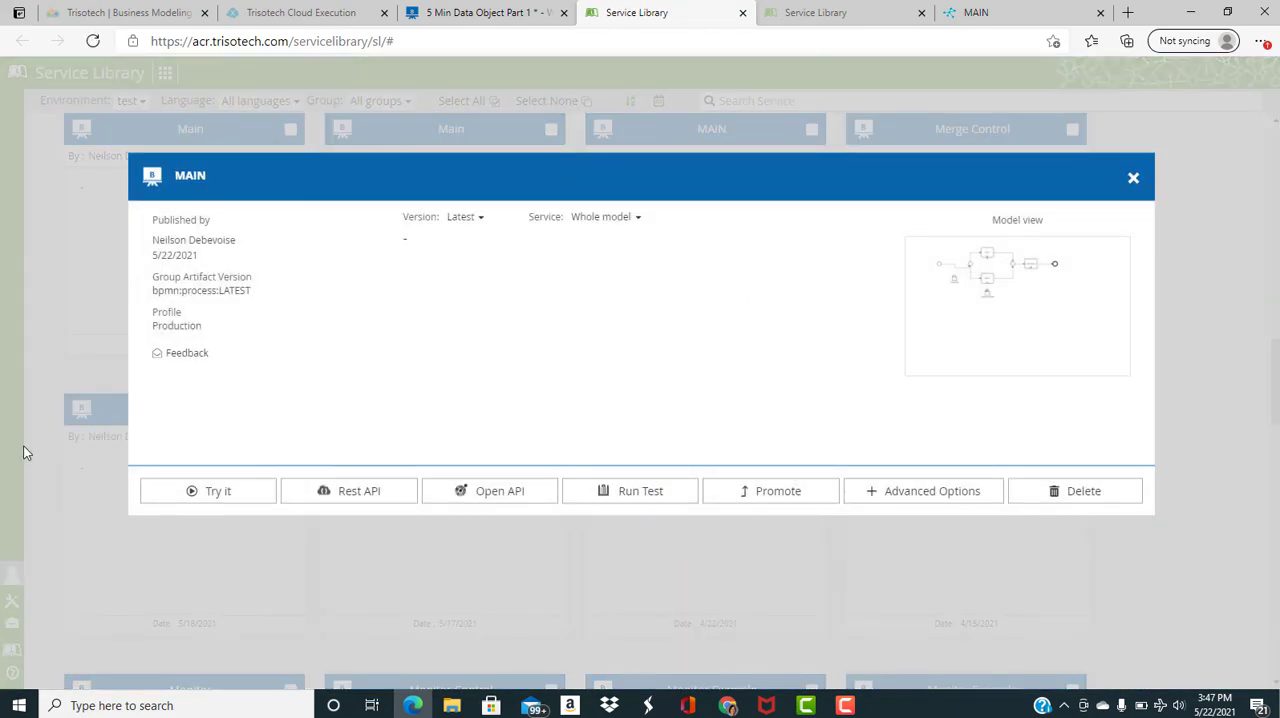
click(192, 497)
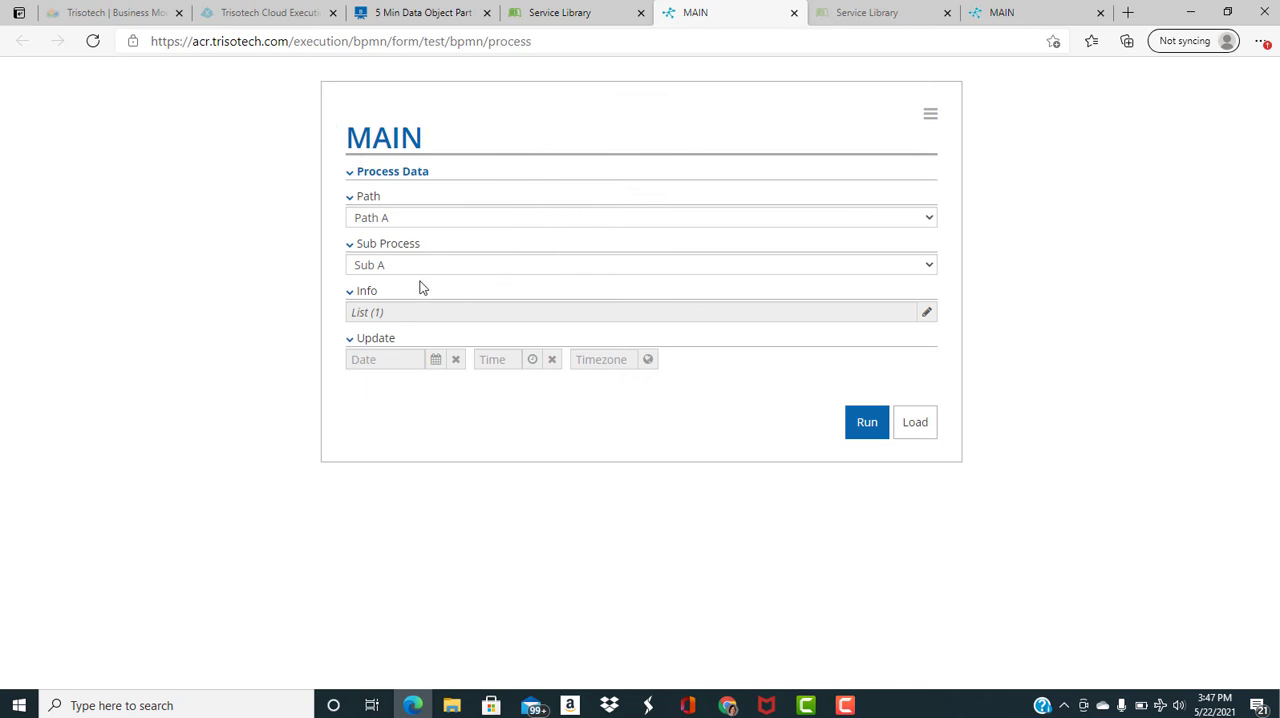
click(926, 314)
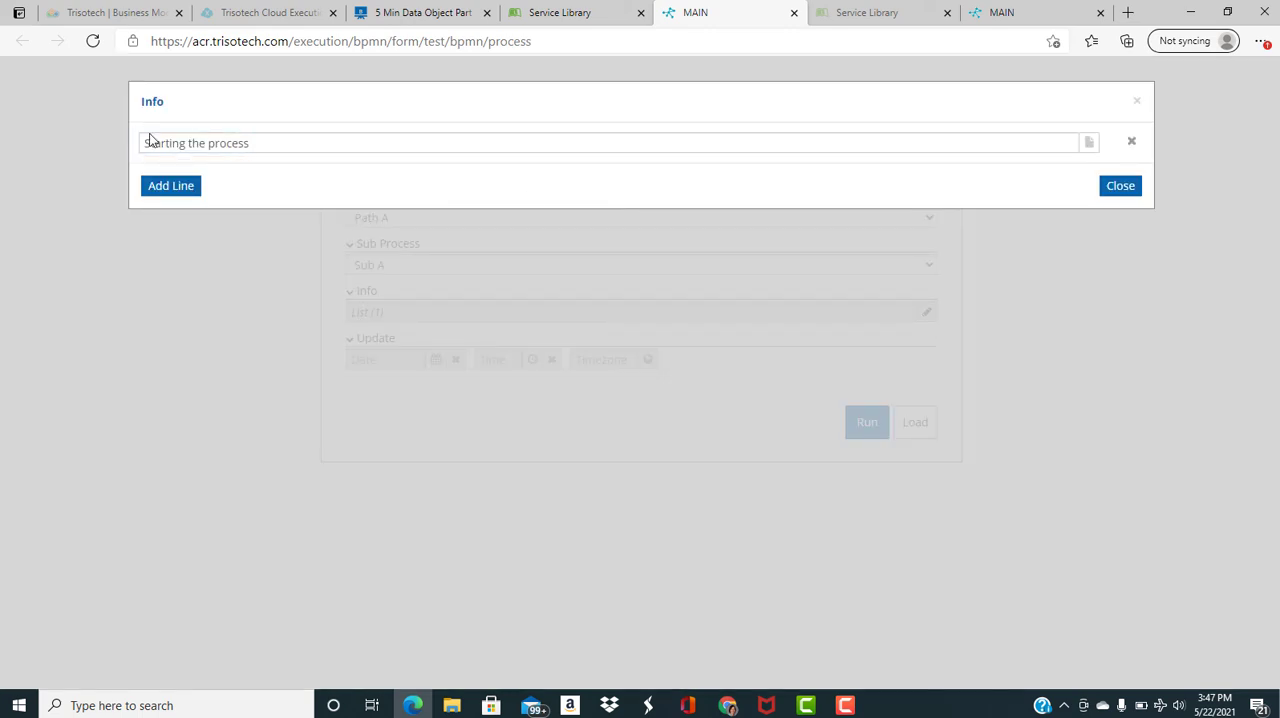
click(270, 145)
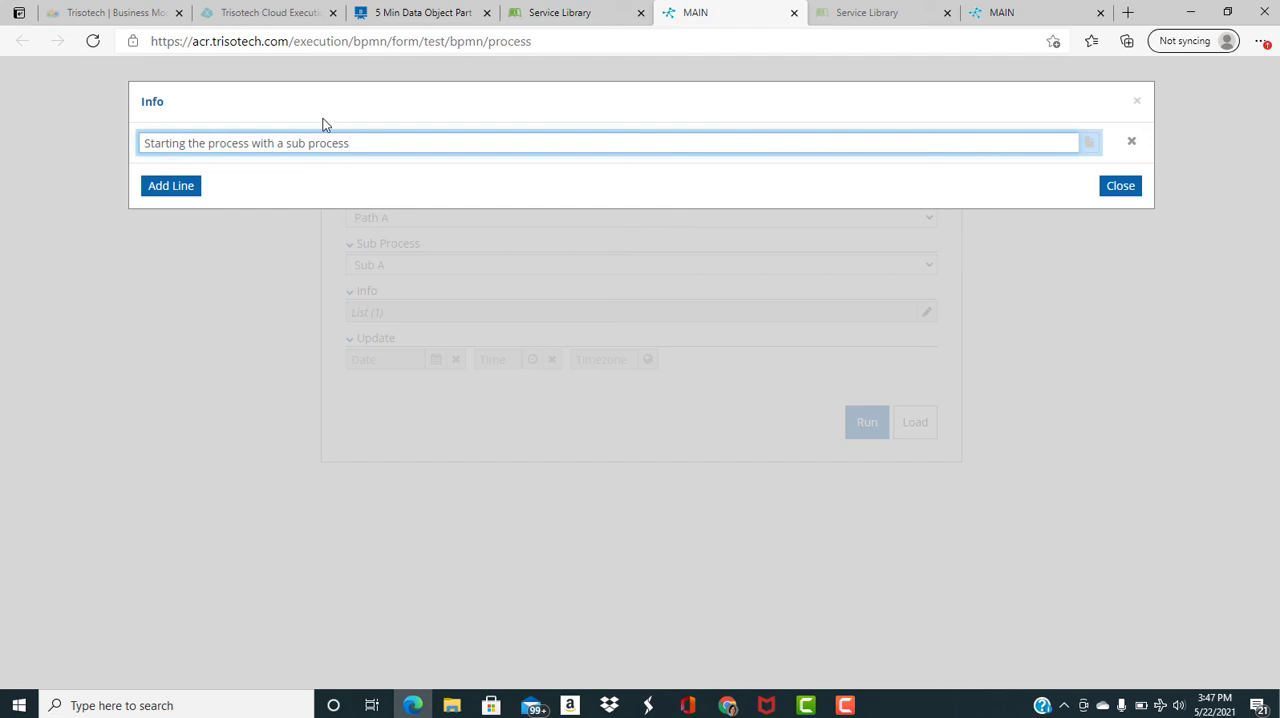
click(1126, 190)
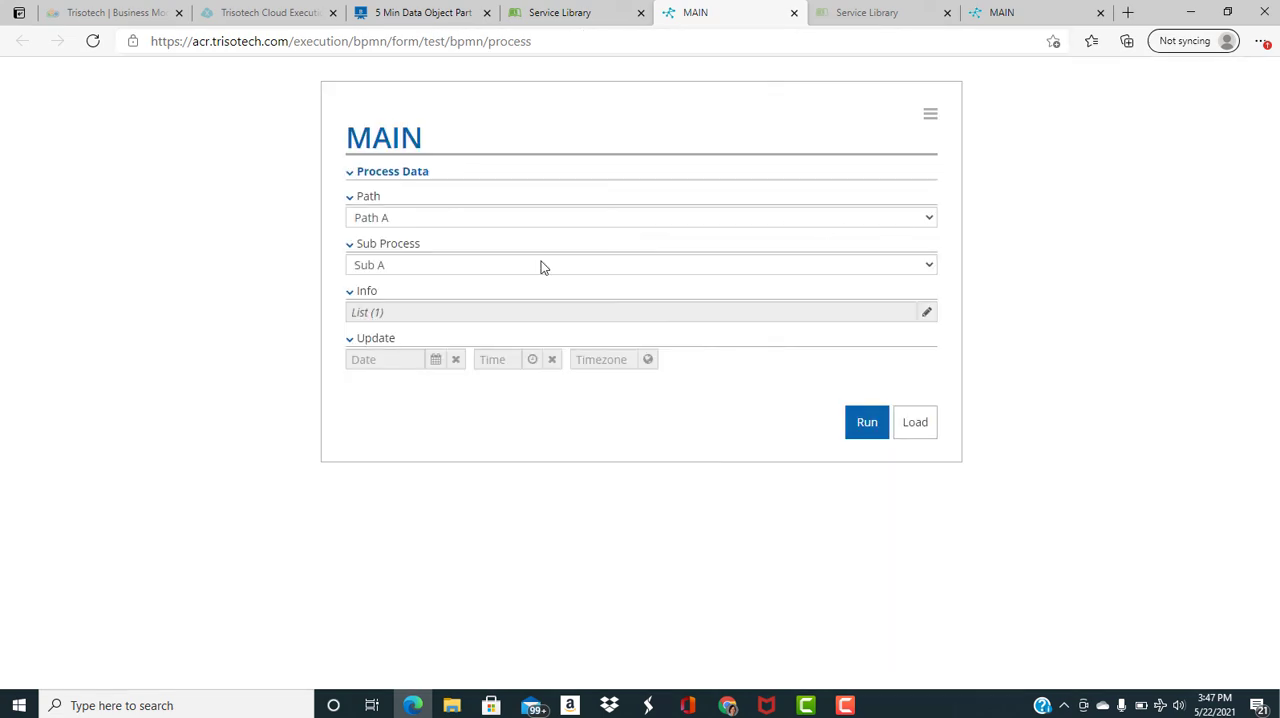
Set Sub Process to Sub B, run the MAIN process with Path A, and view the Output Process Data results
click(930, 265)
click(864, 294)
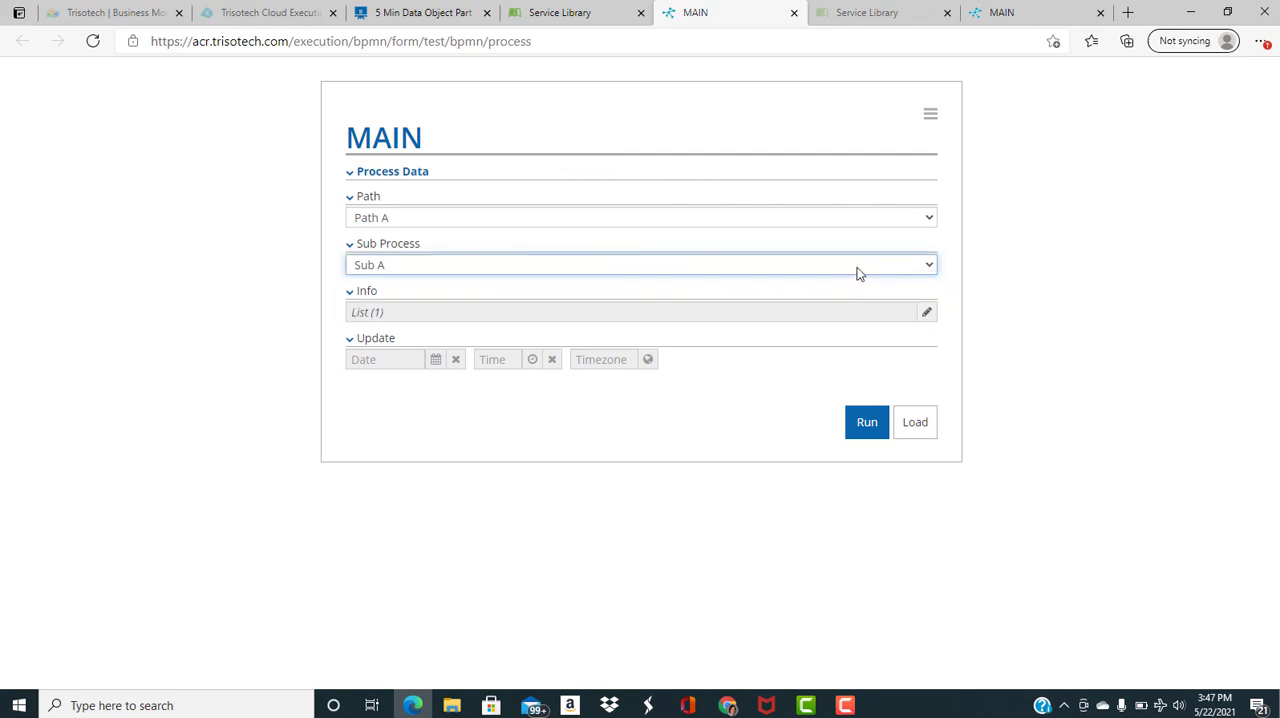
click(860, 268)
click(865, 305)
click(860, 422)
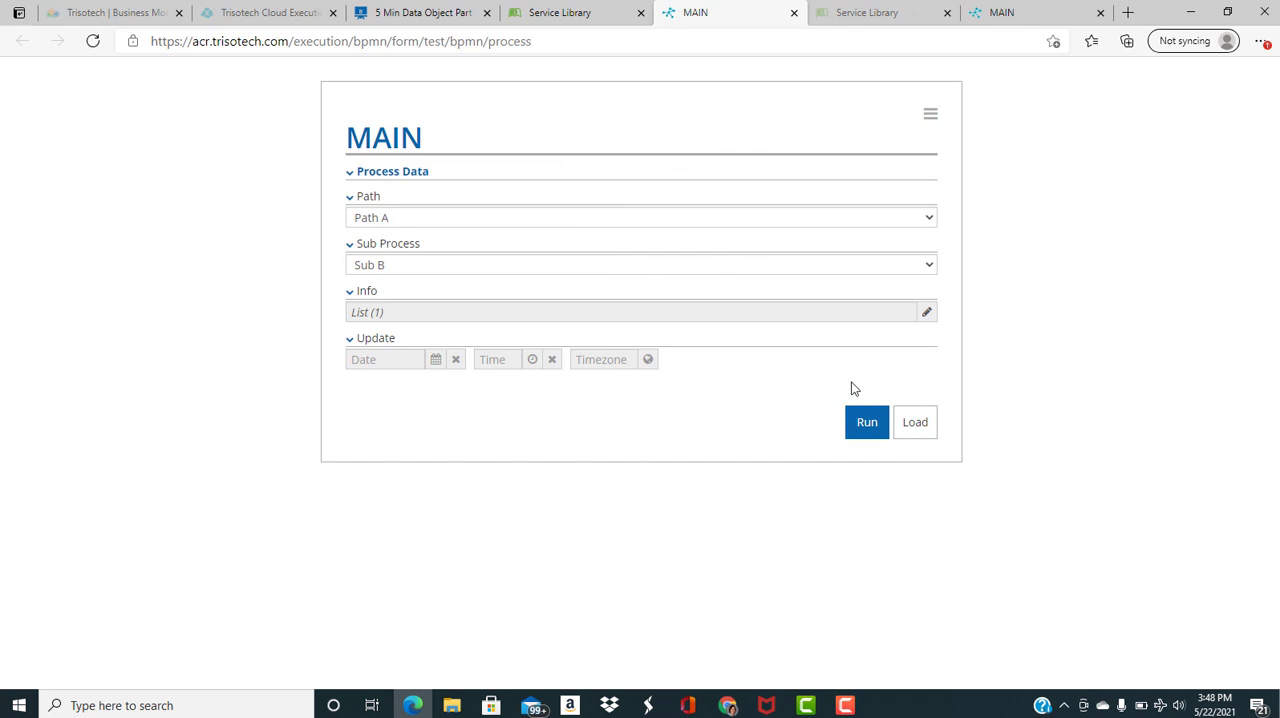
click(866, 425)
scroll(738, 420, down, 2)
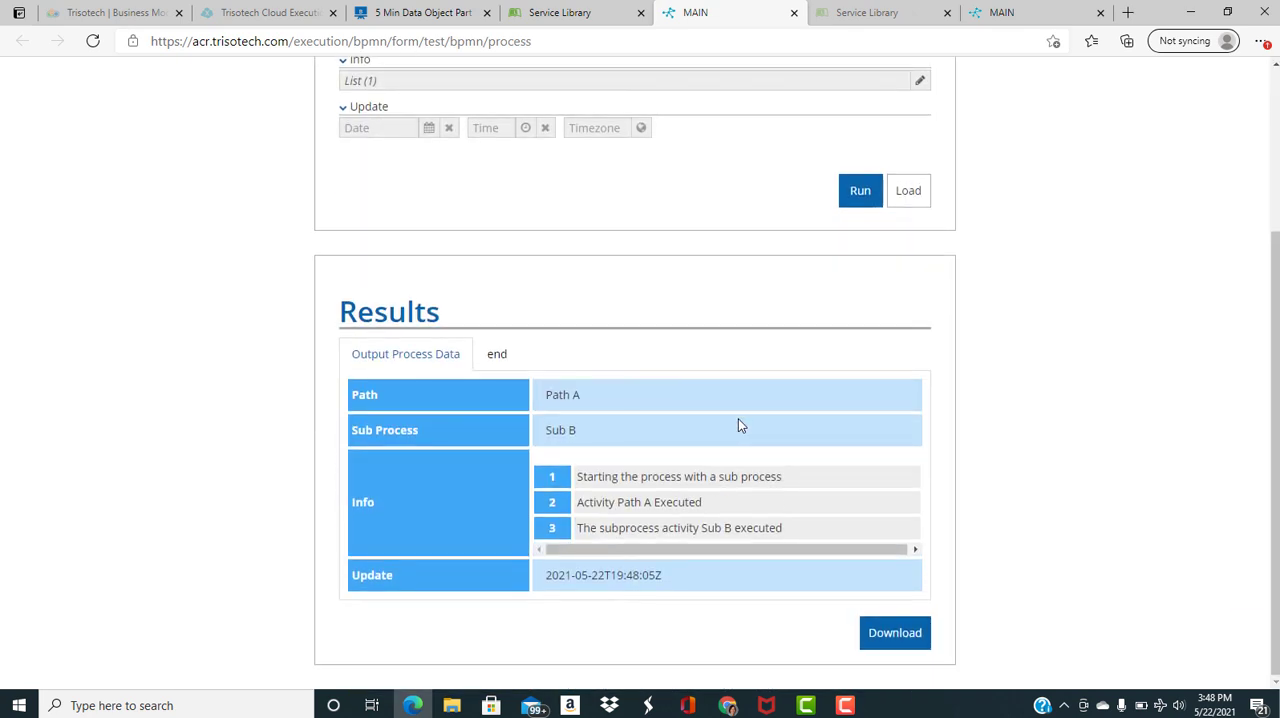